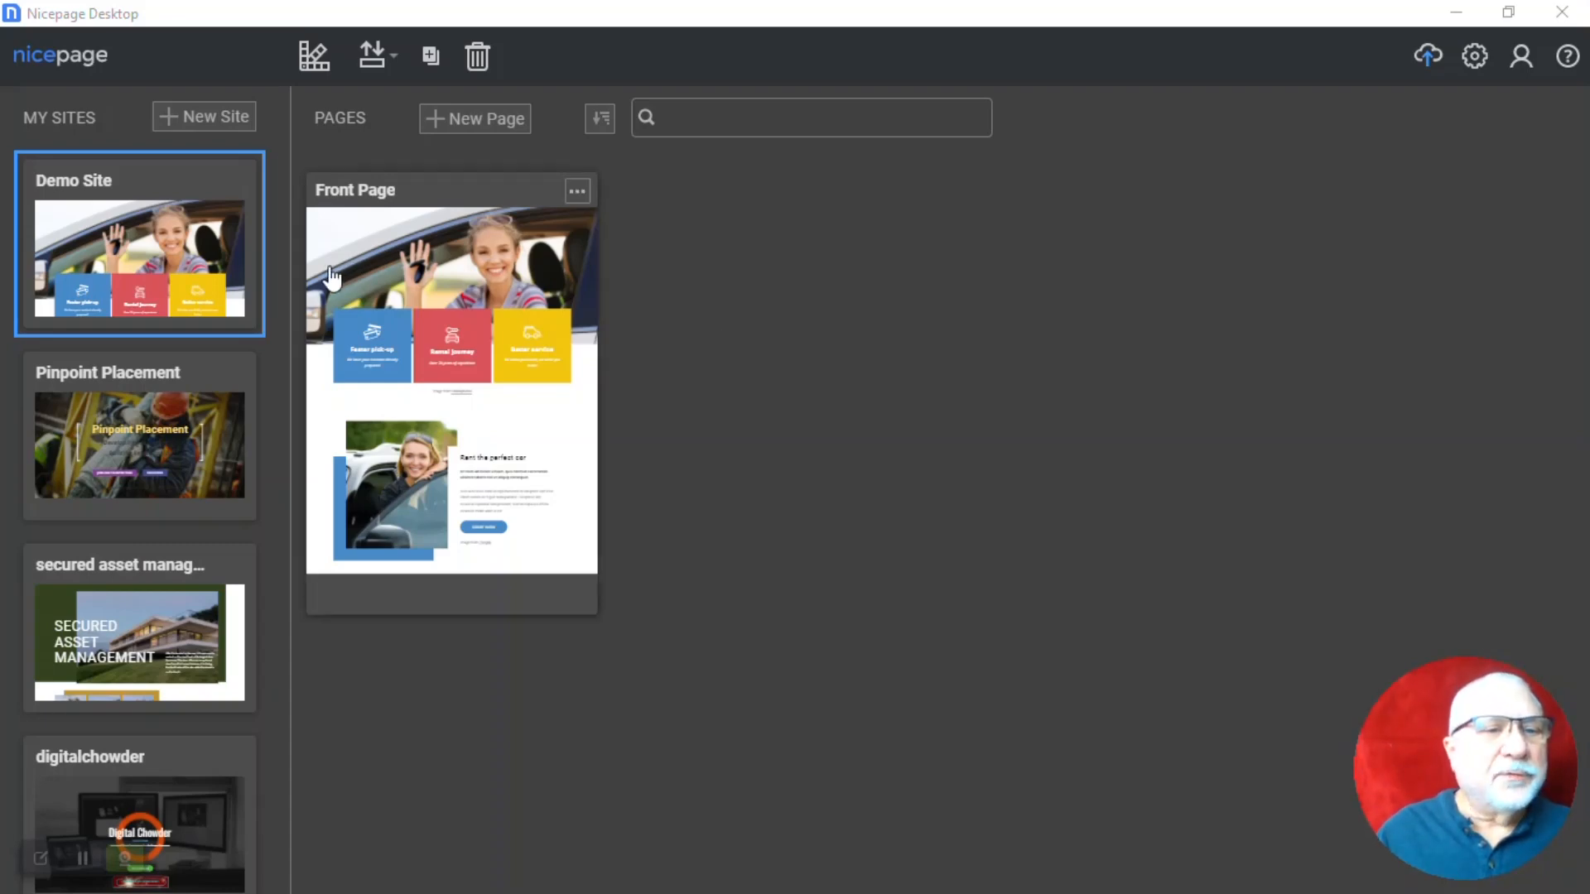
Browse the list of saved sites and open the Demo Site's Front Page for editing
{"action": "scroll", "coordinate": [229, 289], "scroll_direction": "down", "scroll_amount": 15}
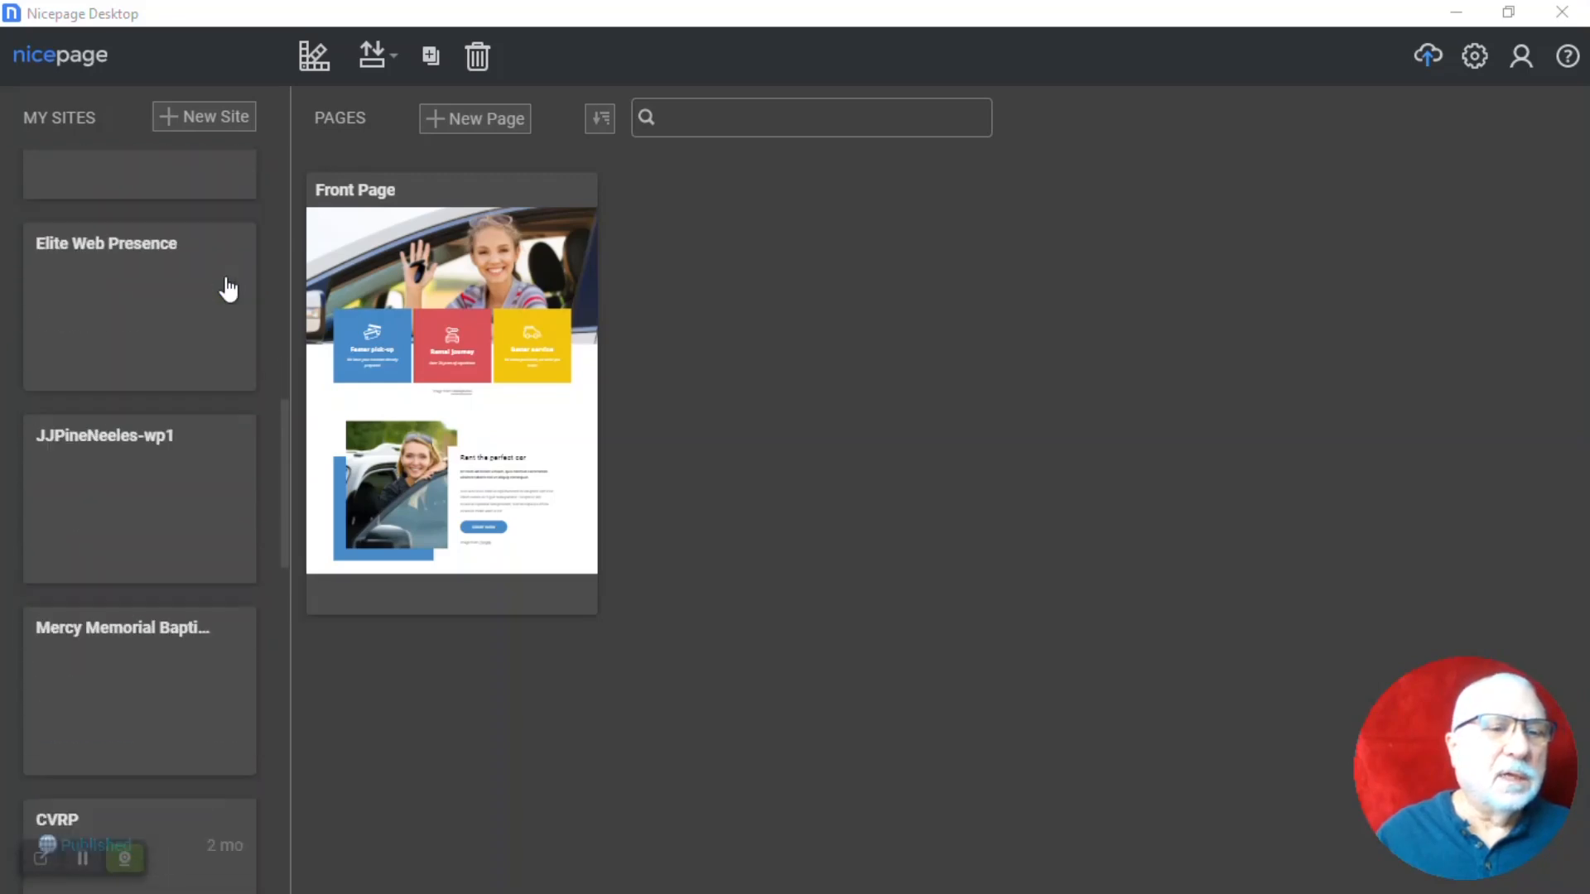
{"action": "scroll", "coordinate": [228, 288], "scroll_direction": "up", "scroll_amount": 15}
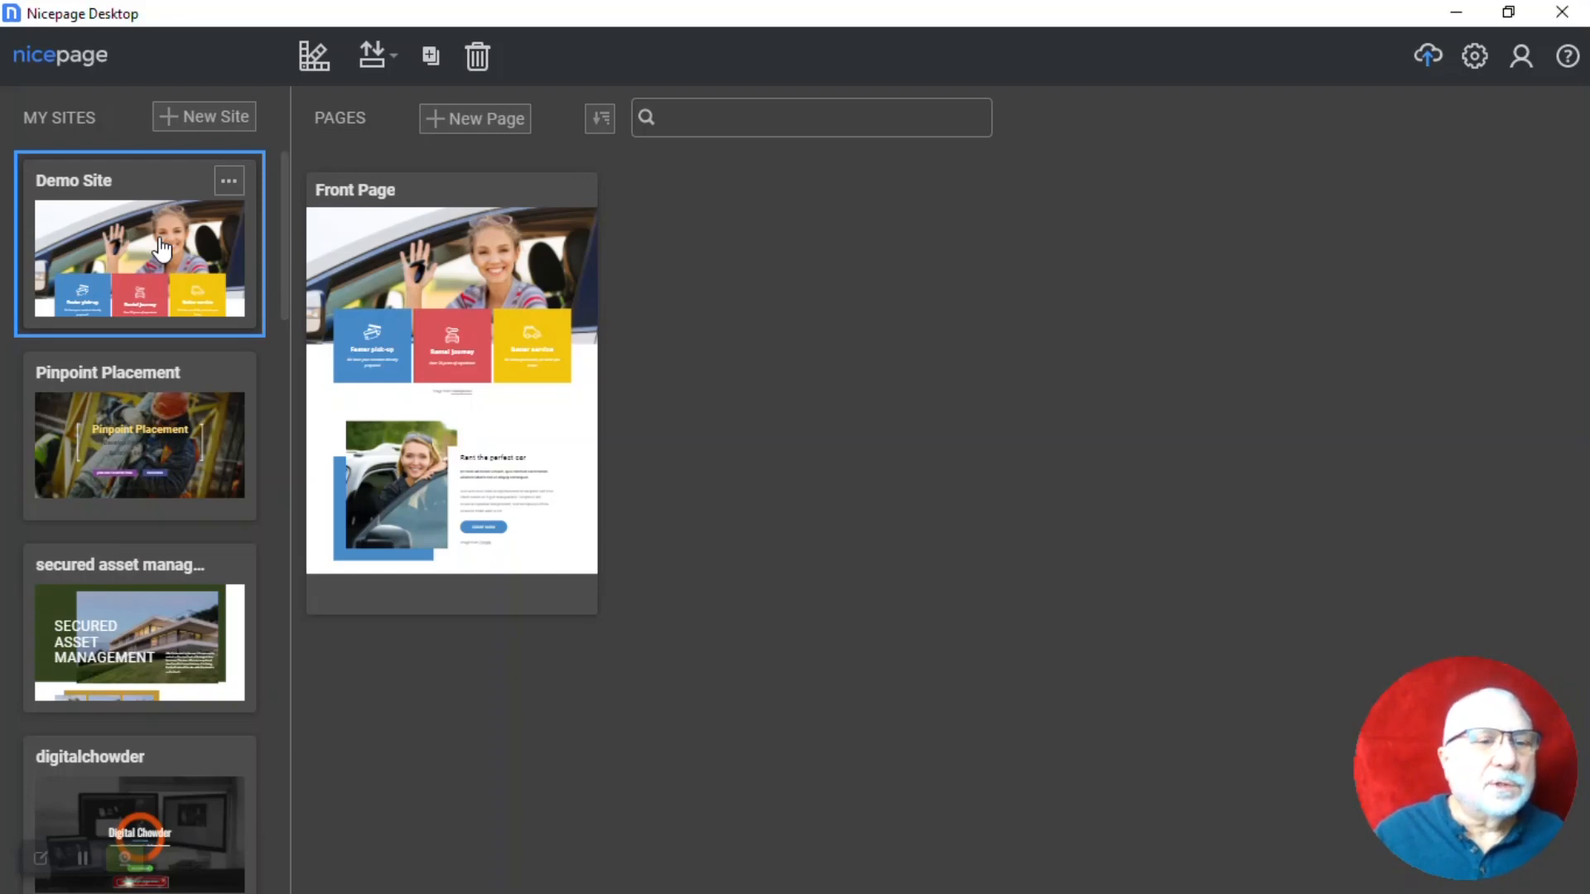
{"action": "left_click", "coordinate": [461, 292]}
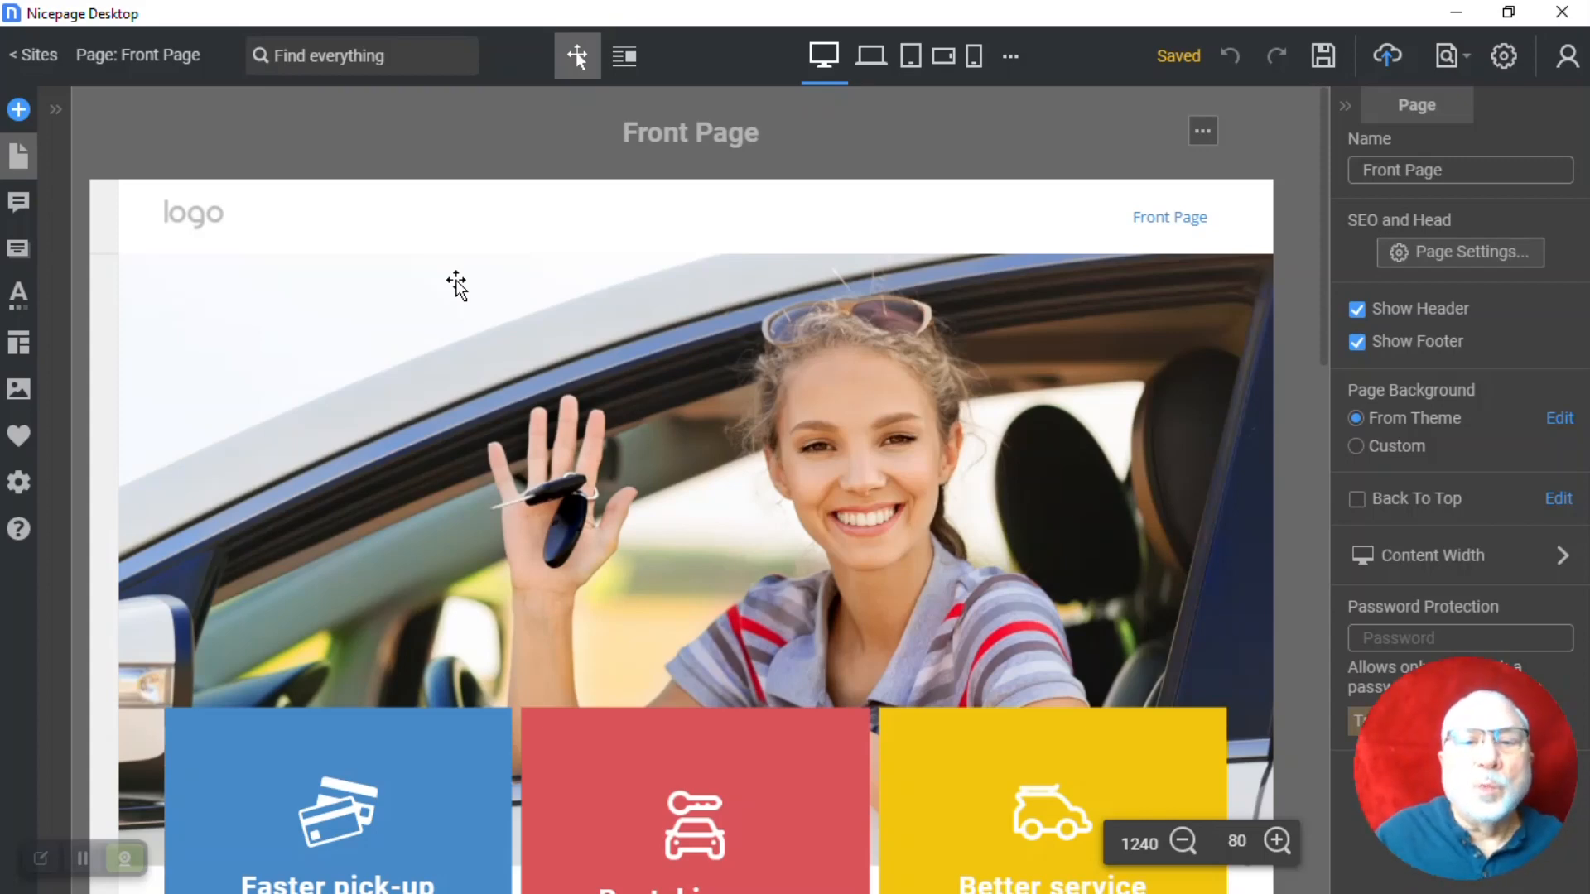
Look over the Front Page's content, from the large car photo and three coloured cards to the rental section
{"action": "scroll", "coordinate": [489, 300], "scroll_direction": "down", "scroll_amount": 3}
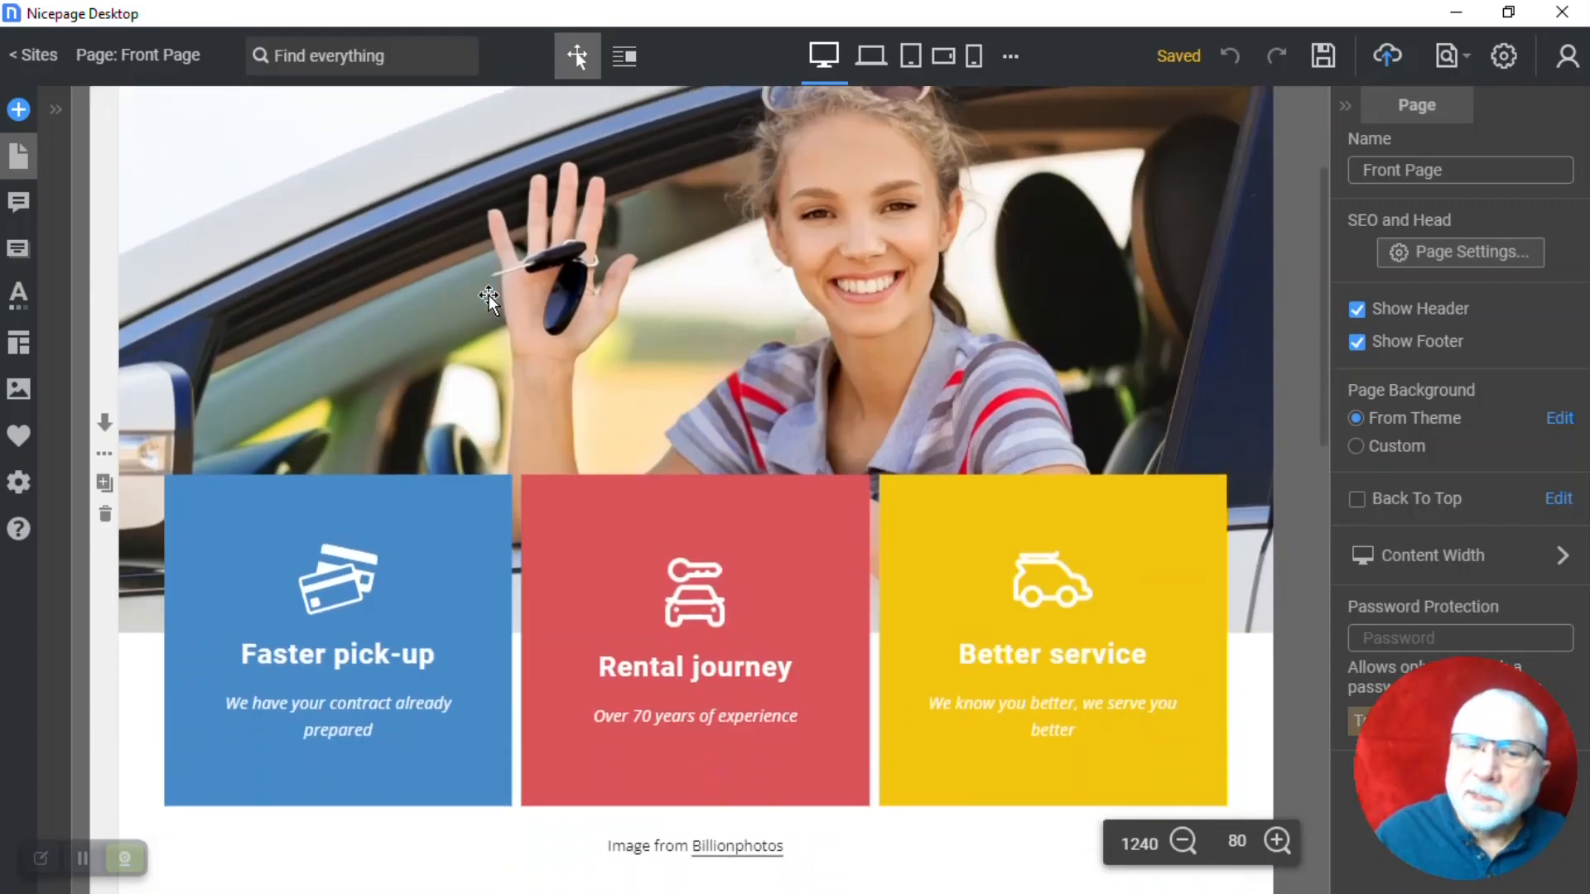
{"action": "scroll", "coordinate": [488, 300], "scroll_direction": "up", "scroll_amount": 3}
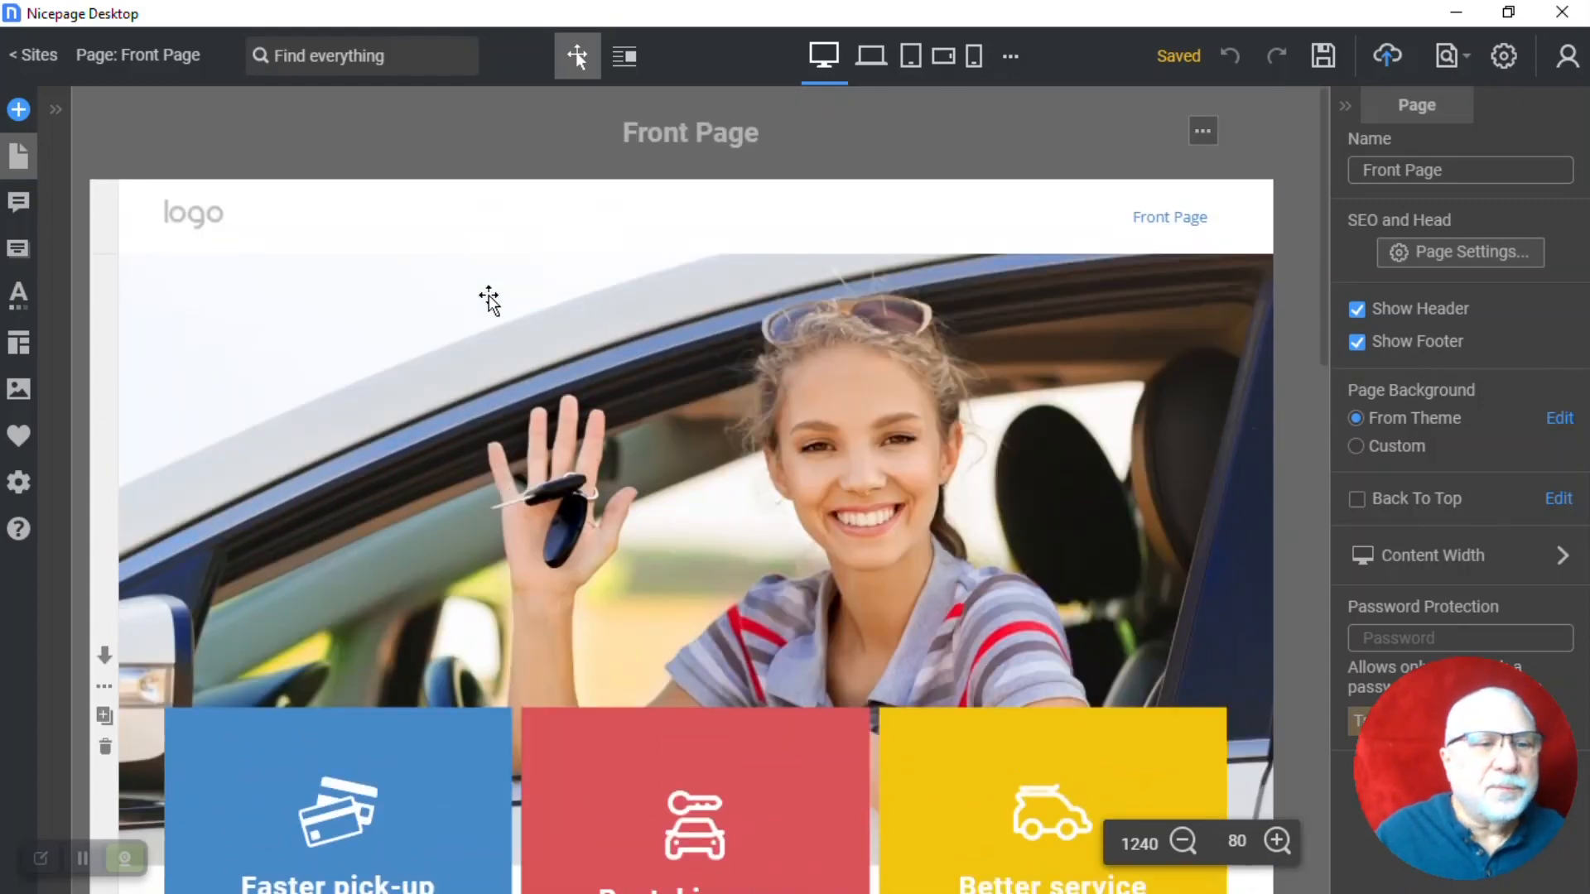
{"action": "scroll", "coordinate": [489, 298], "scroll_direction": "down", "scroll_amount": 3}
{"action": "scroll", "coordinate": [489, 296], "scroll_direction": "down", "scroll_amount": 3}
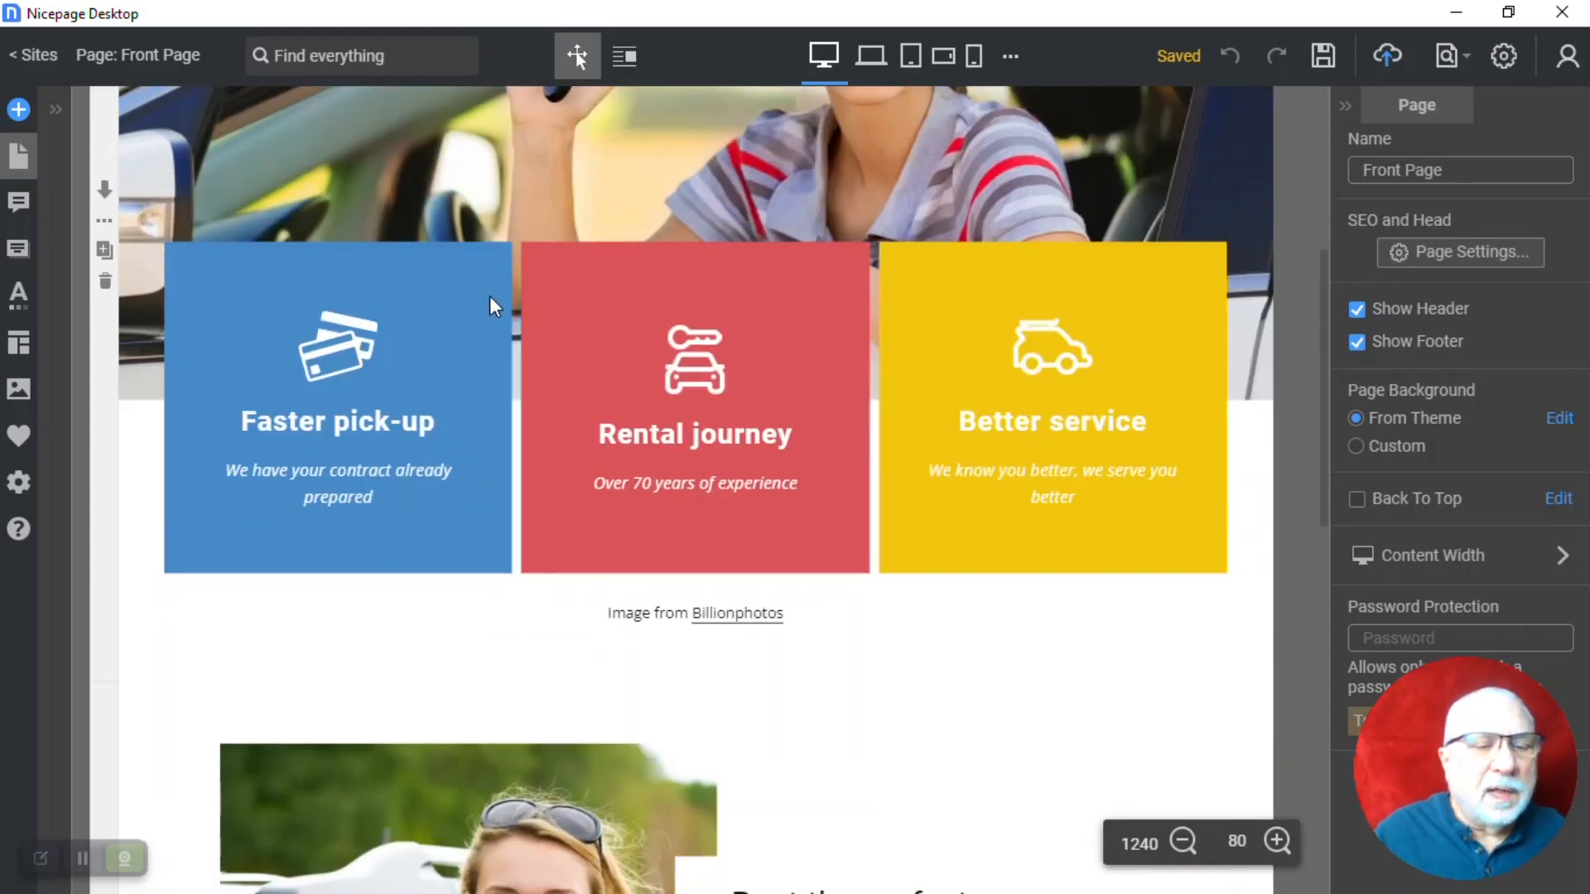
{"action": "scroll", "coordinate": [489, 296], "scroll_direction": "down", "scroll_amount": 6}
{"action": "scroll", "coordinate": [463, 296], "scroll_direction": "up", "scroll_amount": 3}
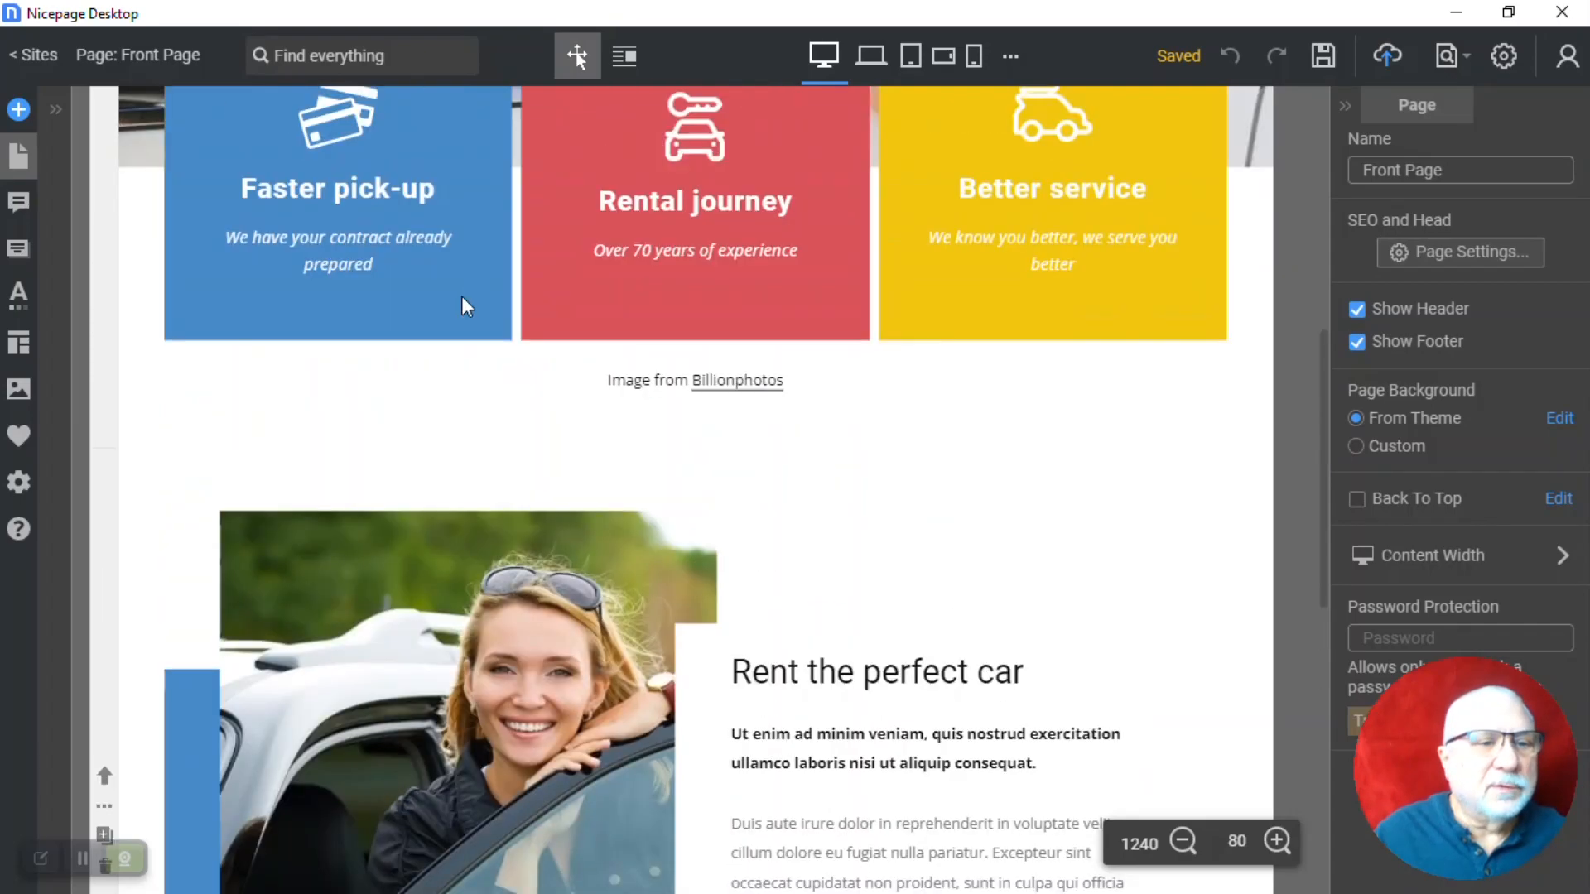
{"action": "scroll", "coordinate": [289, 454], "scroll_direction": "up", "scroll_amount": 3}
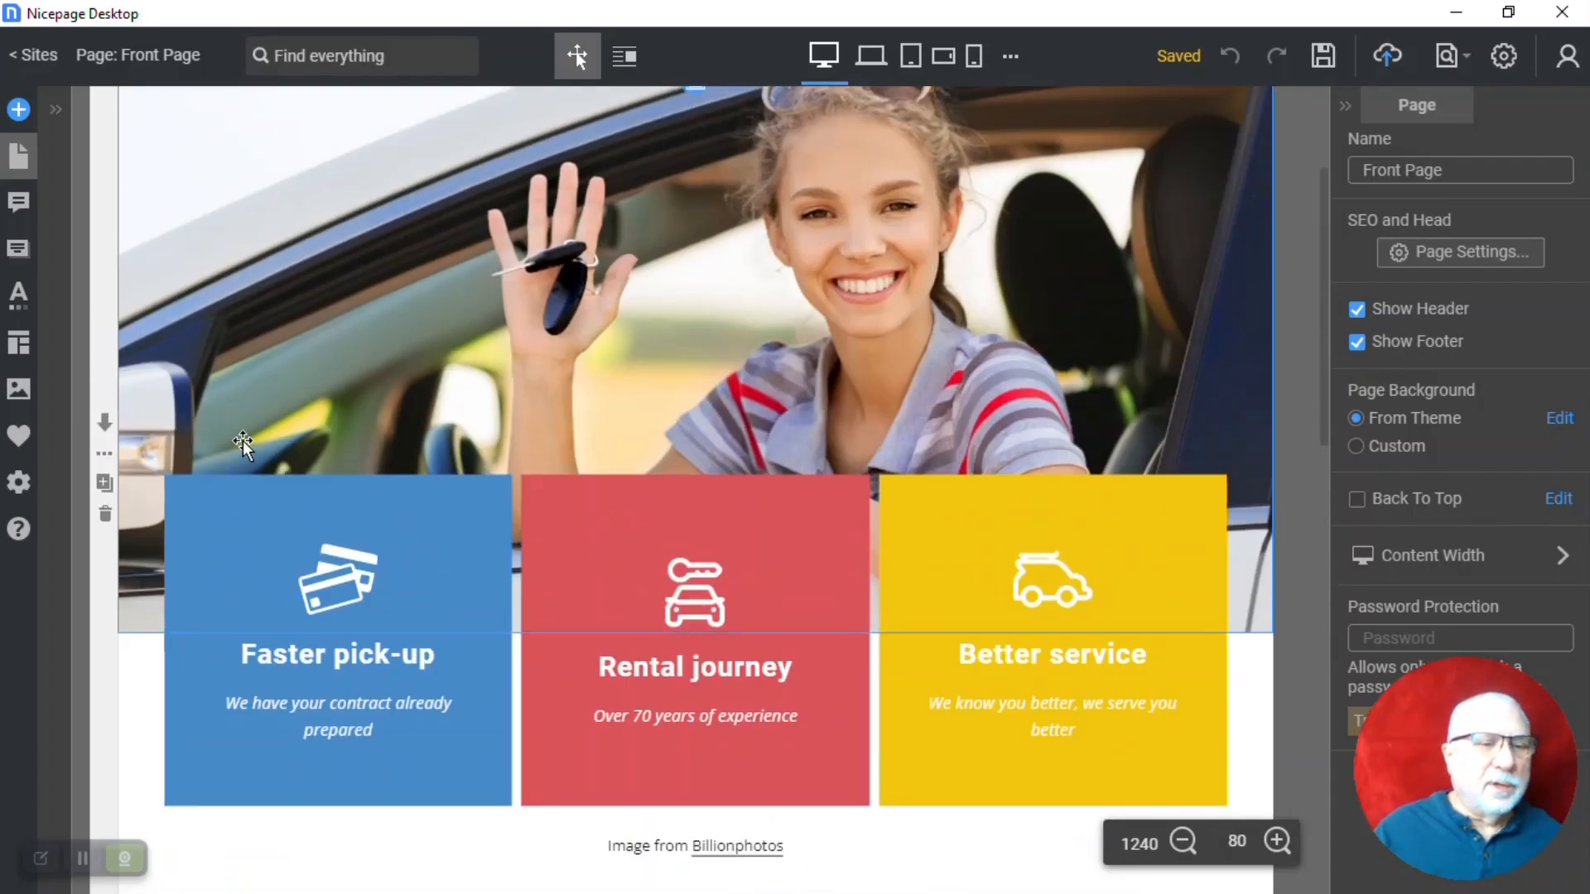
Inspect the page structure by selecting the first block, showing the block list, and viewing the second block and footer
{"action": "left_click", "coordinate": [112, 259]}
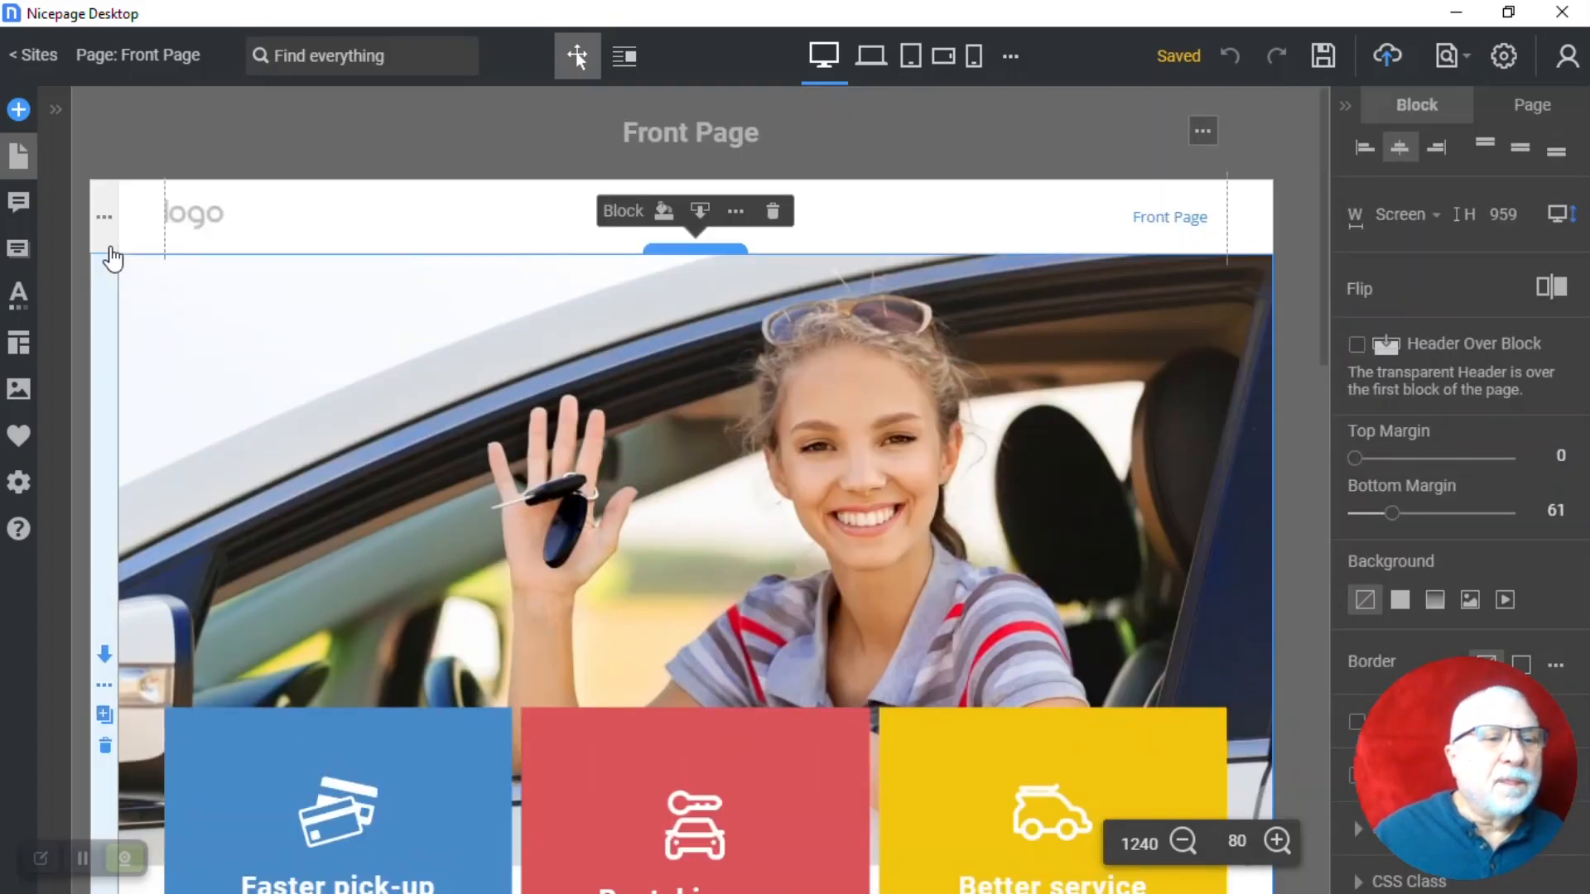
{"action": "left_click", "coordinate": [55, 111]}
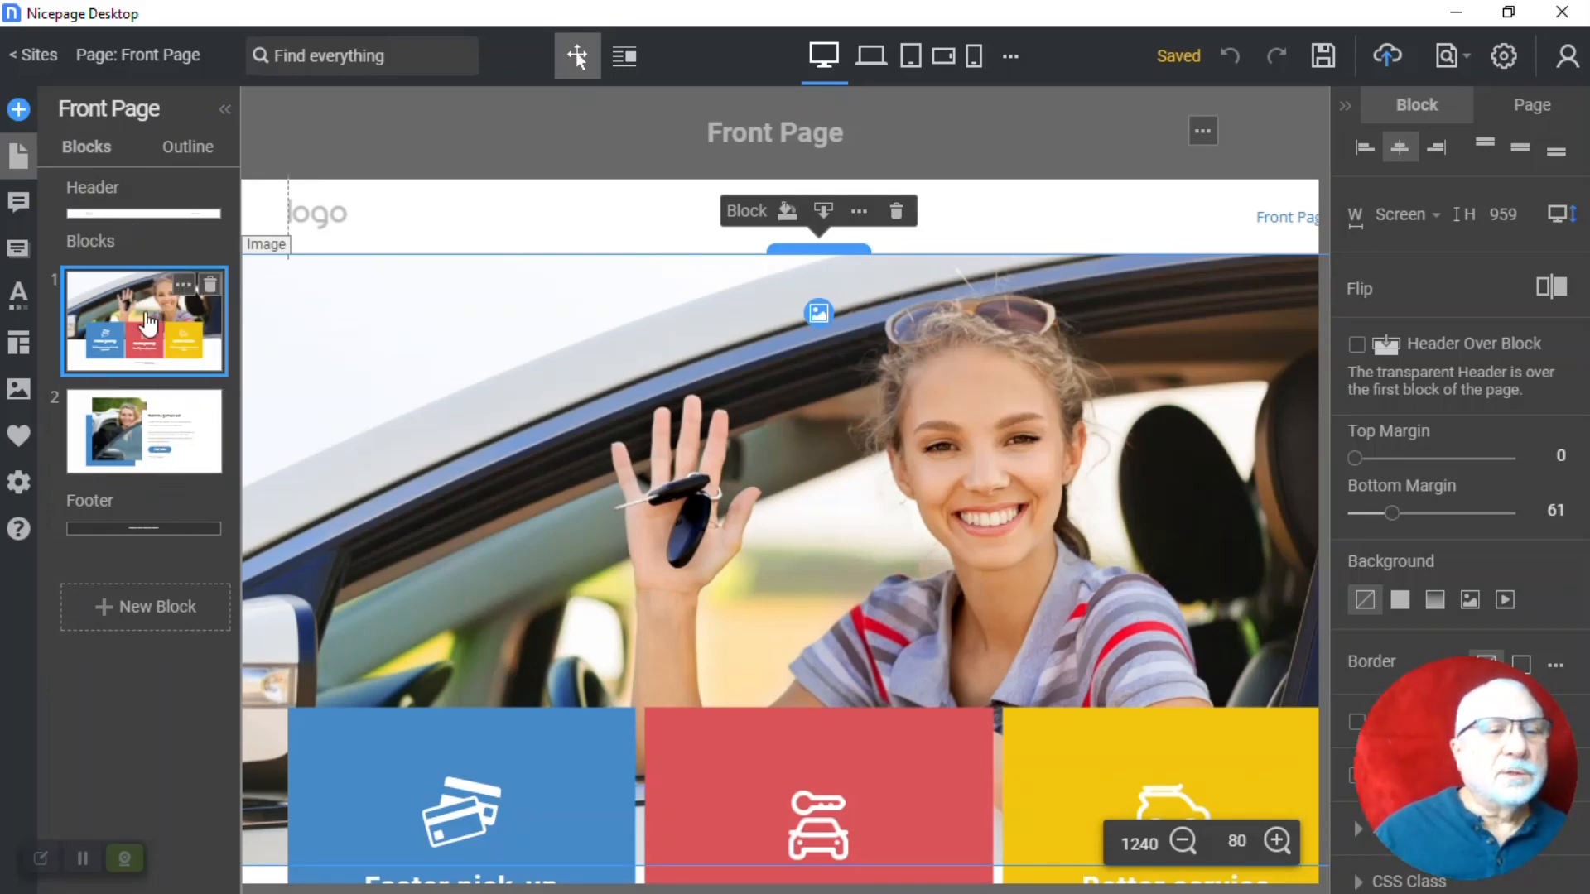
{"action": "scroll", "coordinate": [420, 409], "scroll_direction": "down", "scroll_amount": 3}
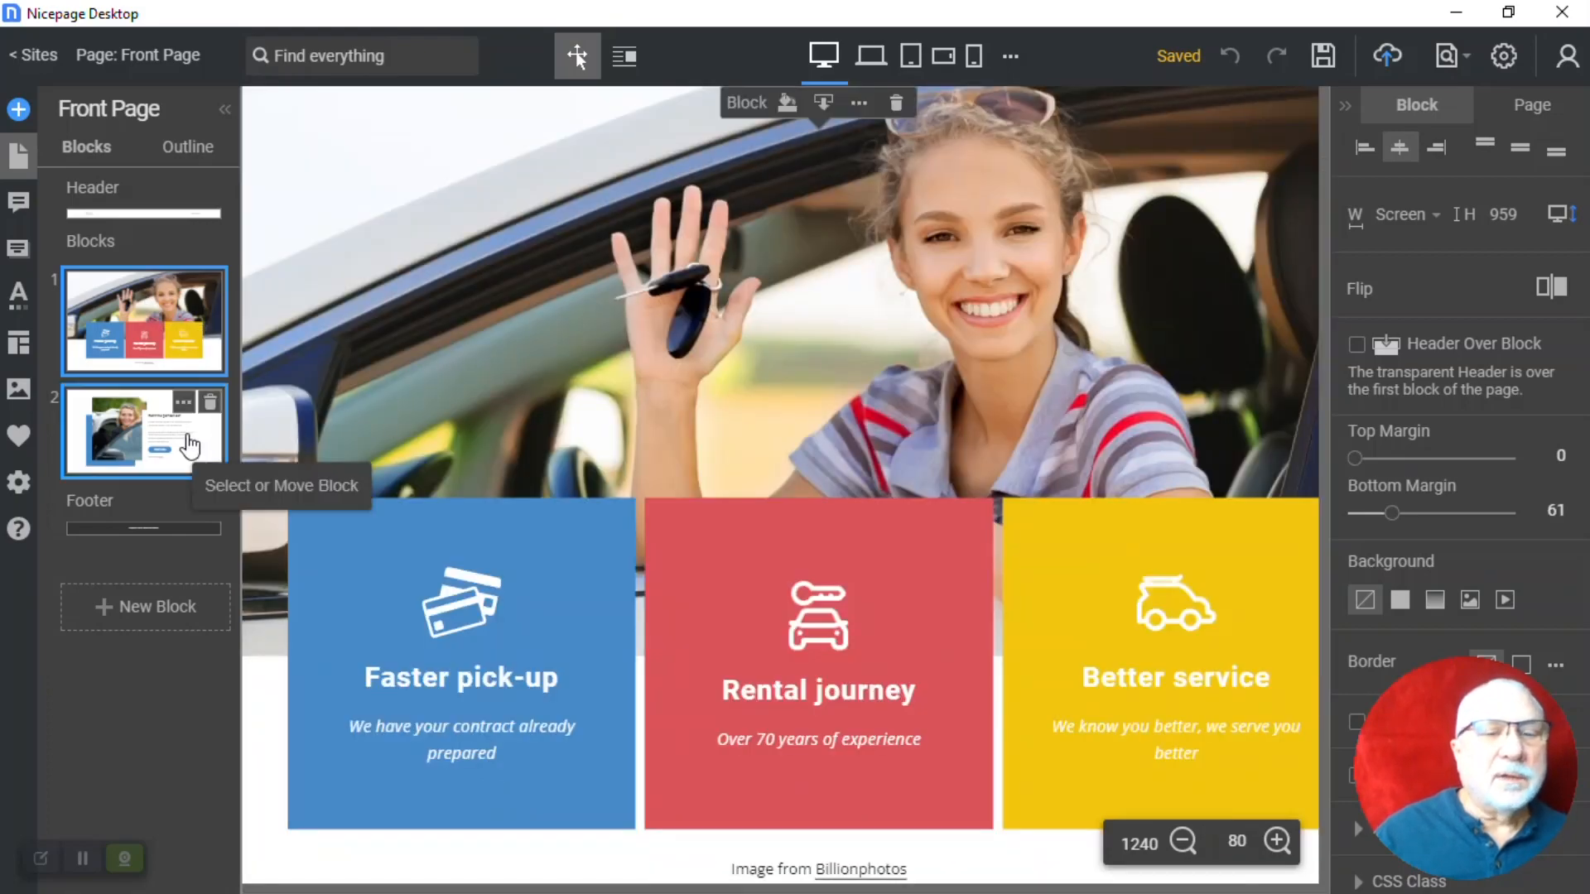
{"action": "left_click", "coordinate": [190, 445]}
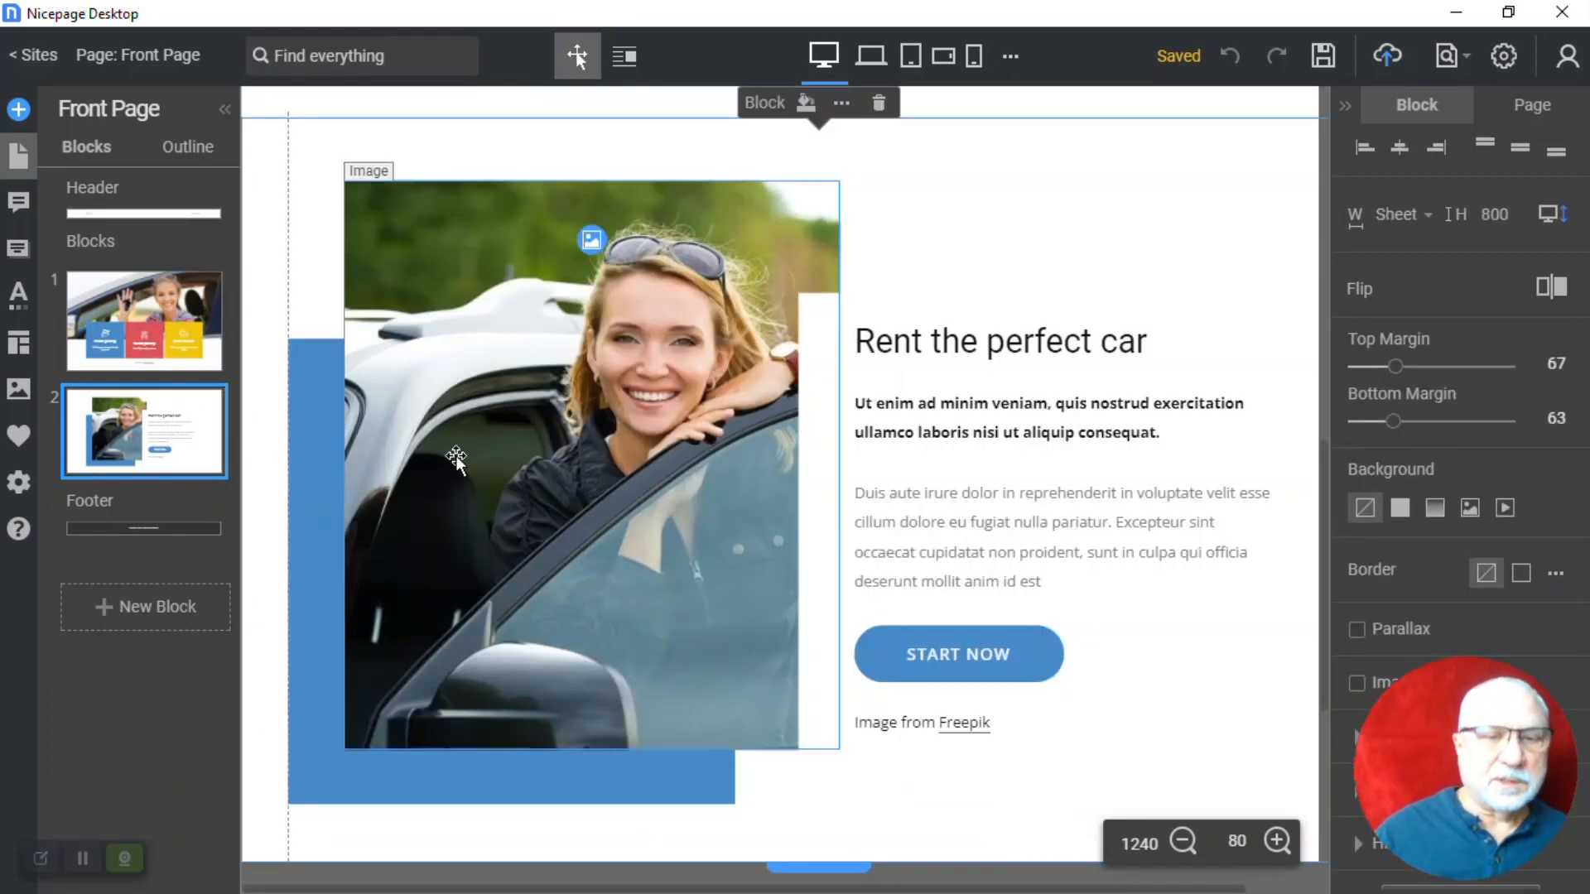
{"action": "scroll", "coordinate": [456, 456], "scroll_direction": "up", "scroll_amount": 3}
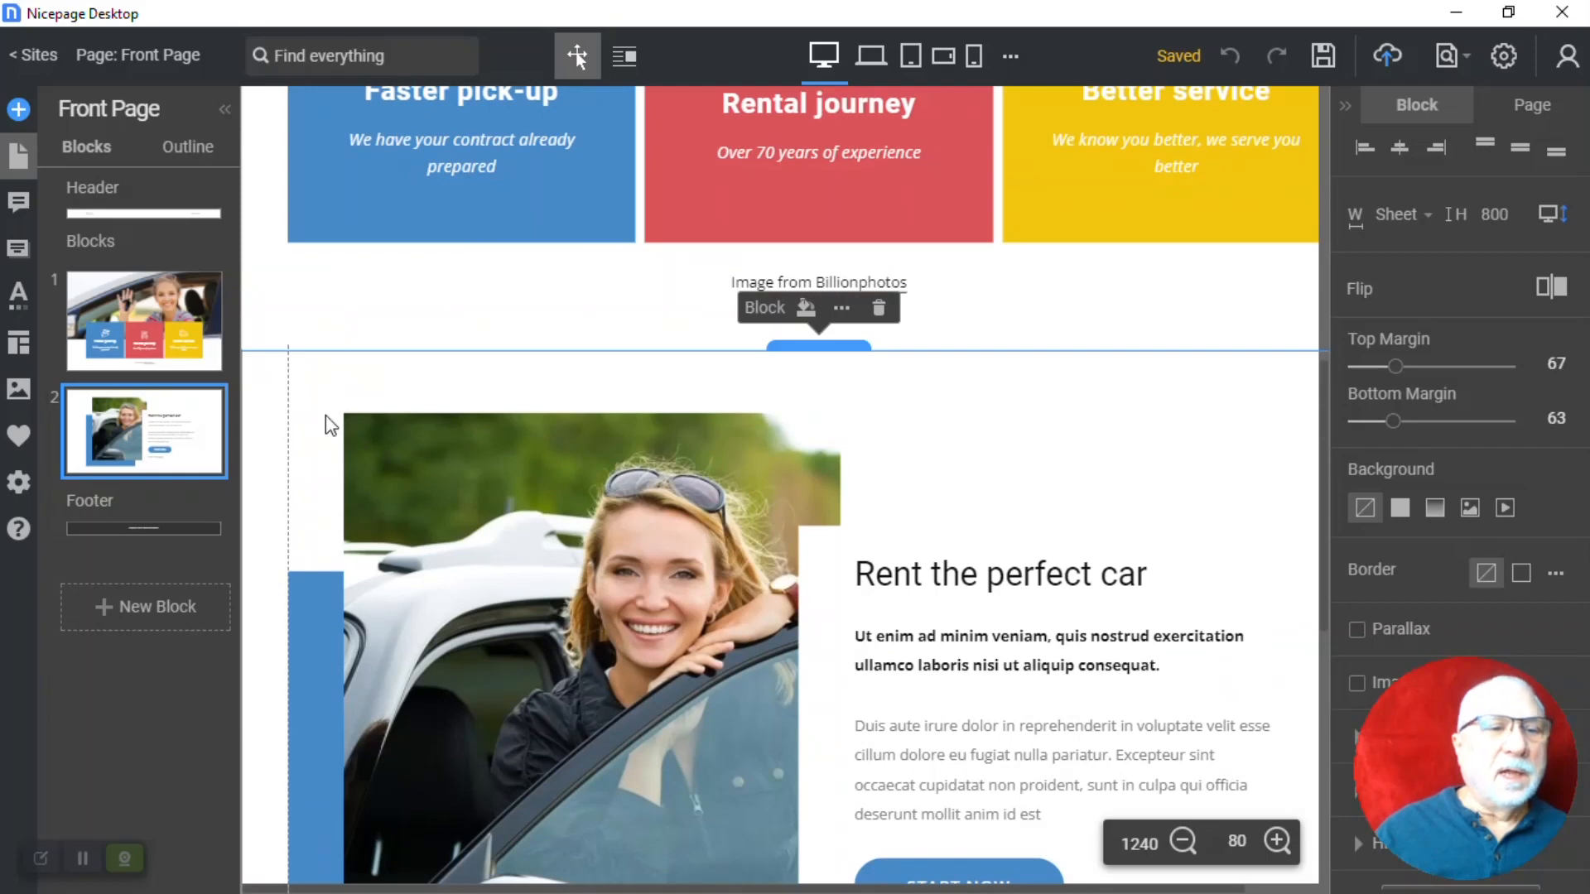
{"action": "scroll", "coordinate": [291, 378], "scroll_direction": "down", "scroll_amount": 9}
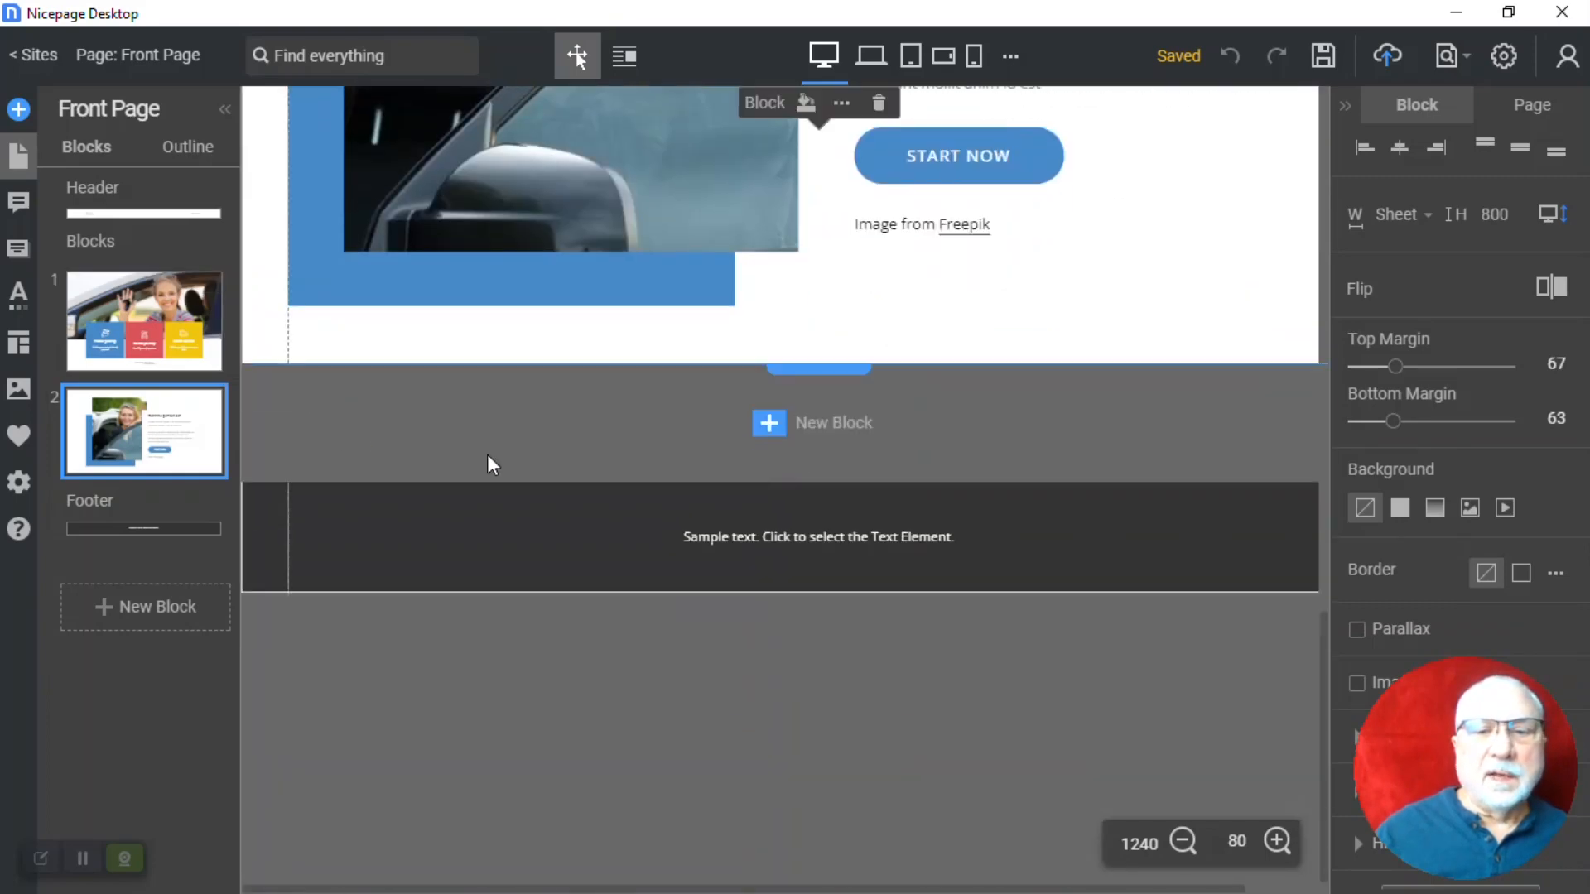
{"action": "left_click", "coordinate": [783, 438]}
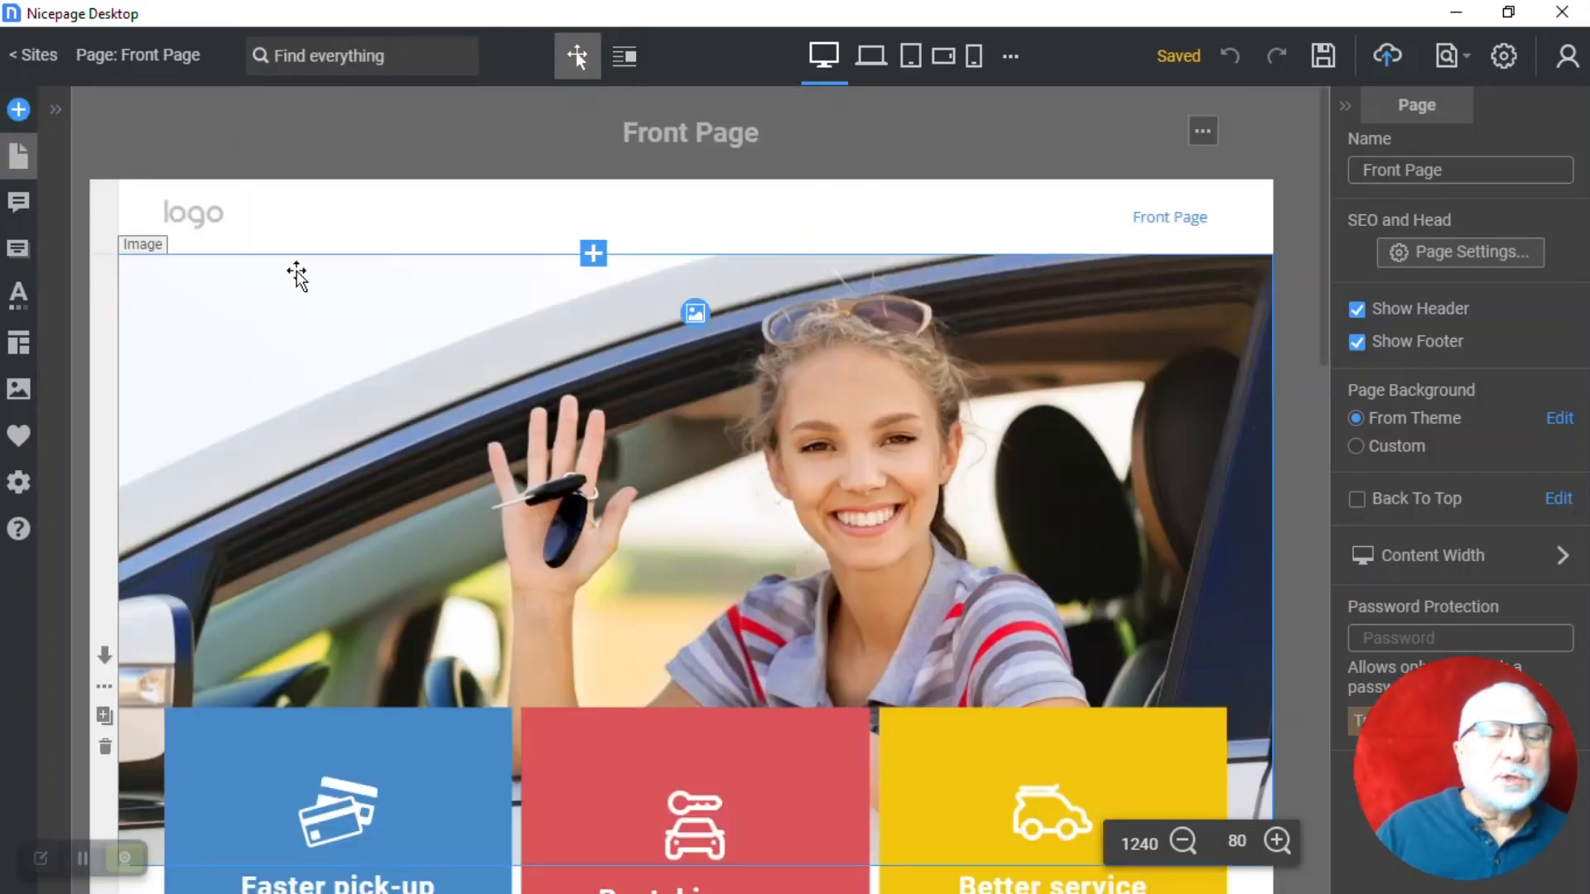
Select the first block's large car photo and the three-card list overlapping it to examine their properties
{"action": "scroll", "coordinate": [296, 271], "scroll_direction": "down", "scroll_amount": 3}
{"action": "scroll", "coordinate": [406, 295], "scroll_direction": "up", "scroll_amount": 3}
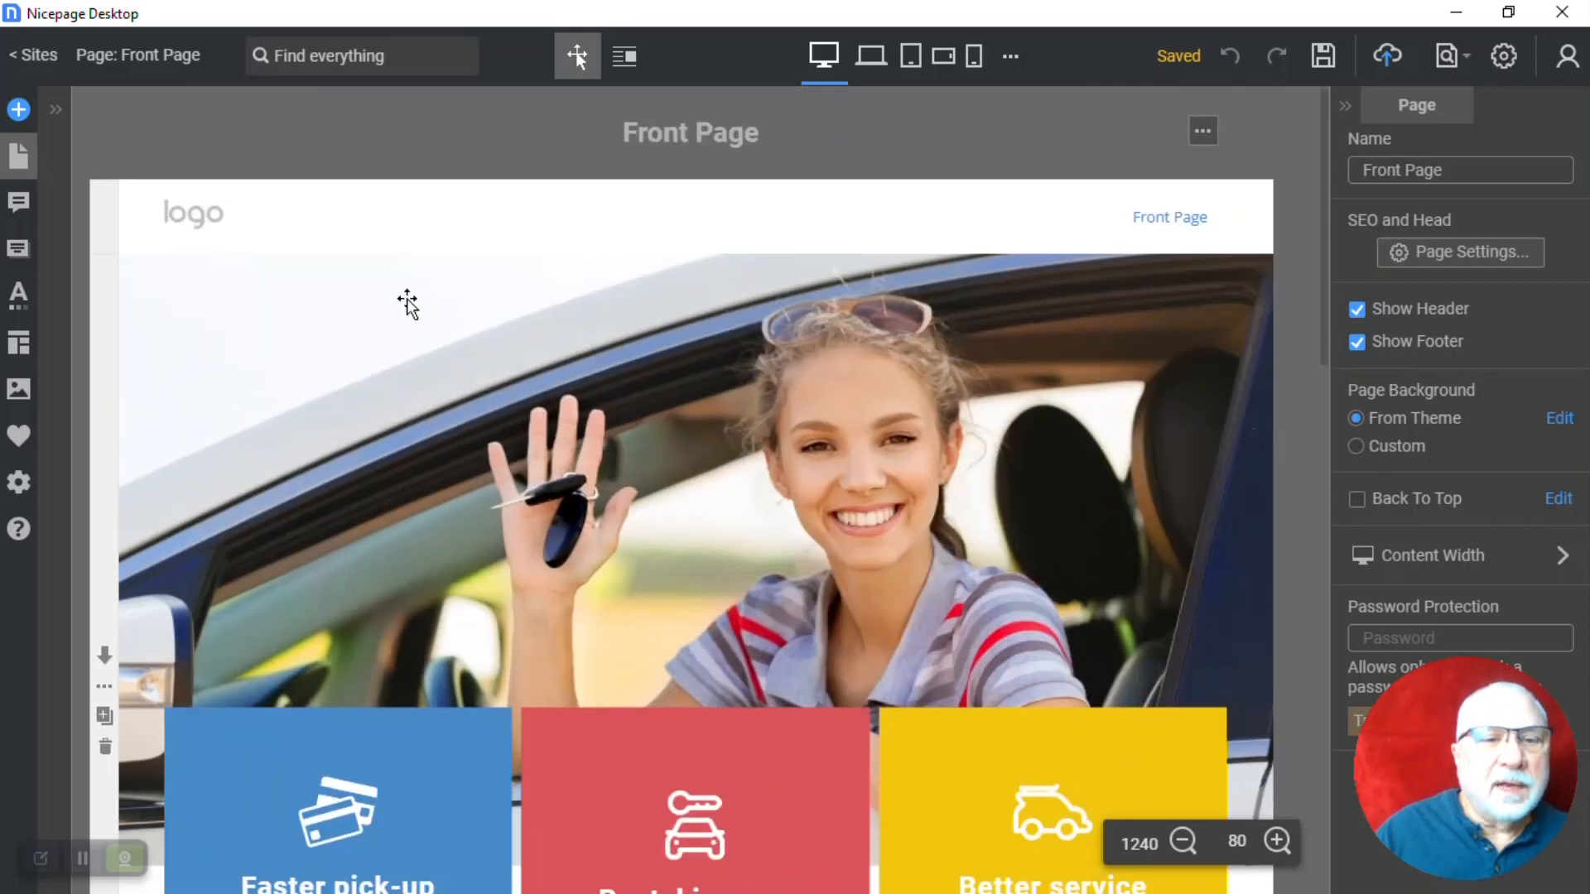
{"action": "left_click", "coordinate": [431, 362]}
{"action": "left_click", "coordinate": [432, 362]}
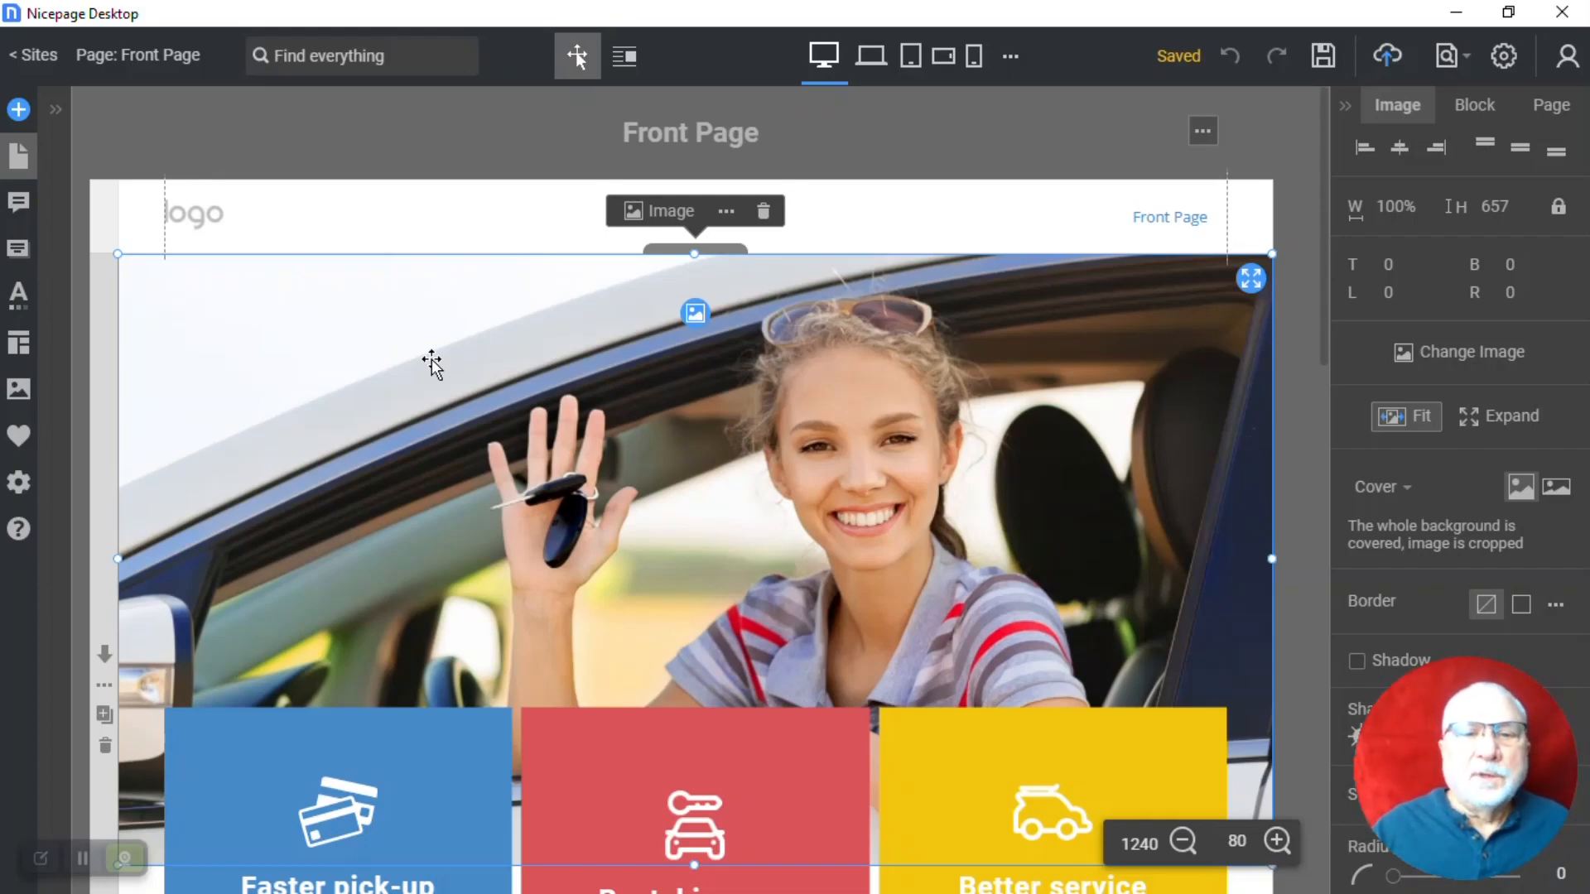
{"action": "scroll", "coordinate": [432, 359], "scroll_direction": "down", "scroll_amount": 5}
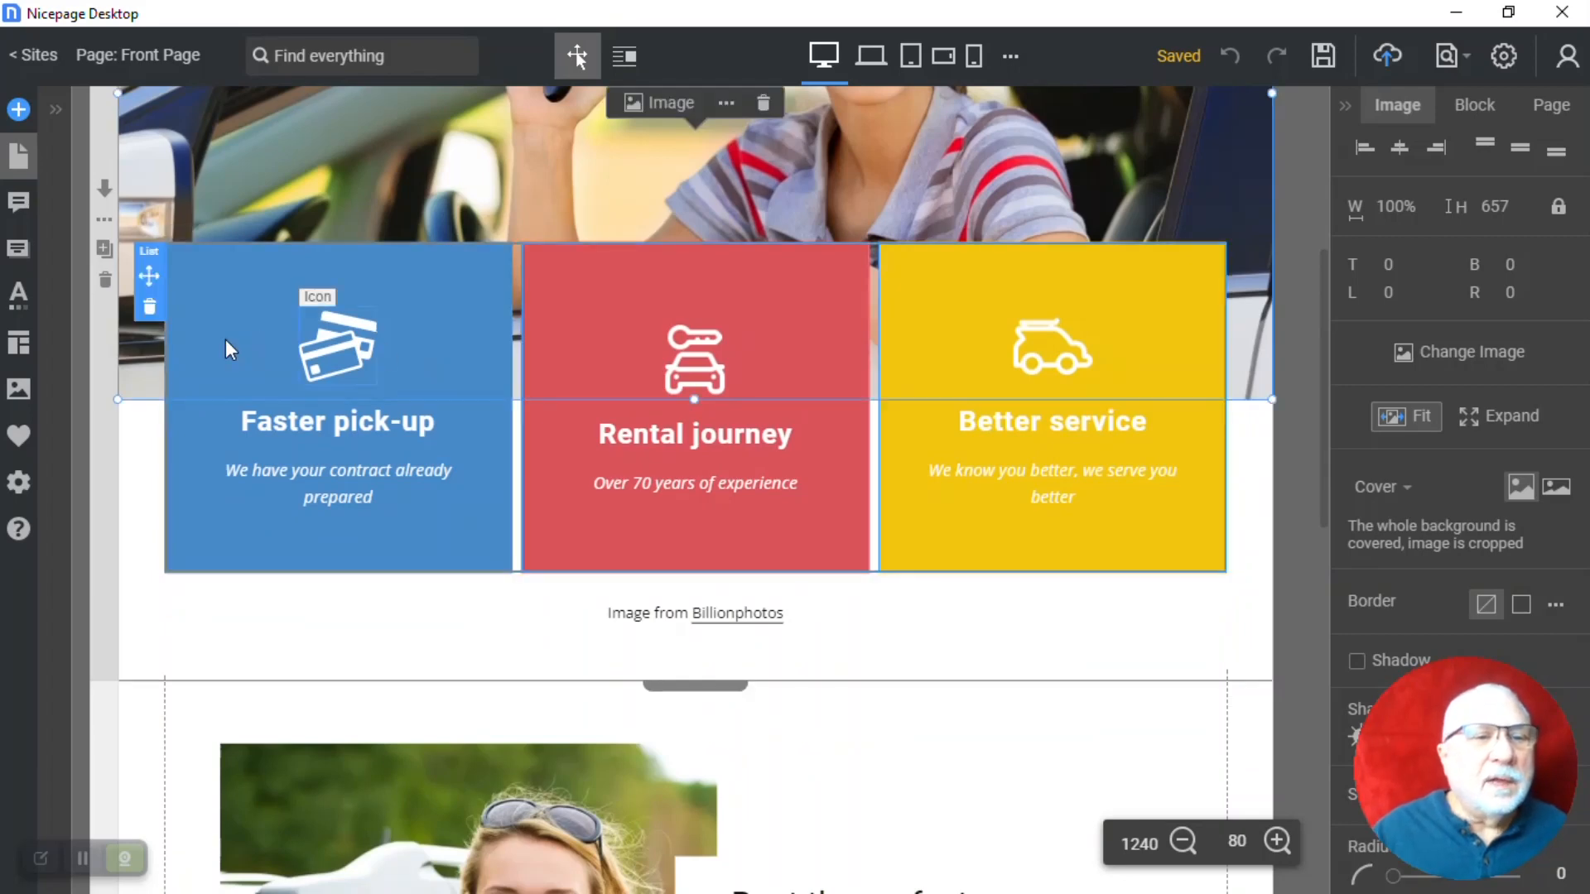
{"action": "left_click", "coordinate": [154, 267]}
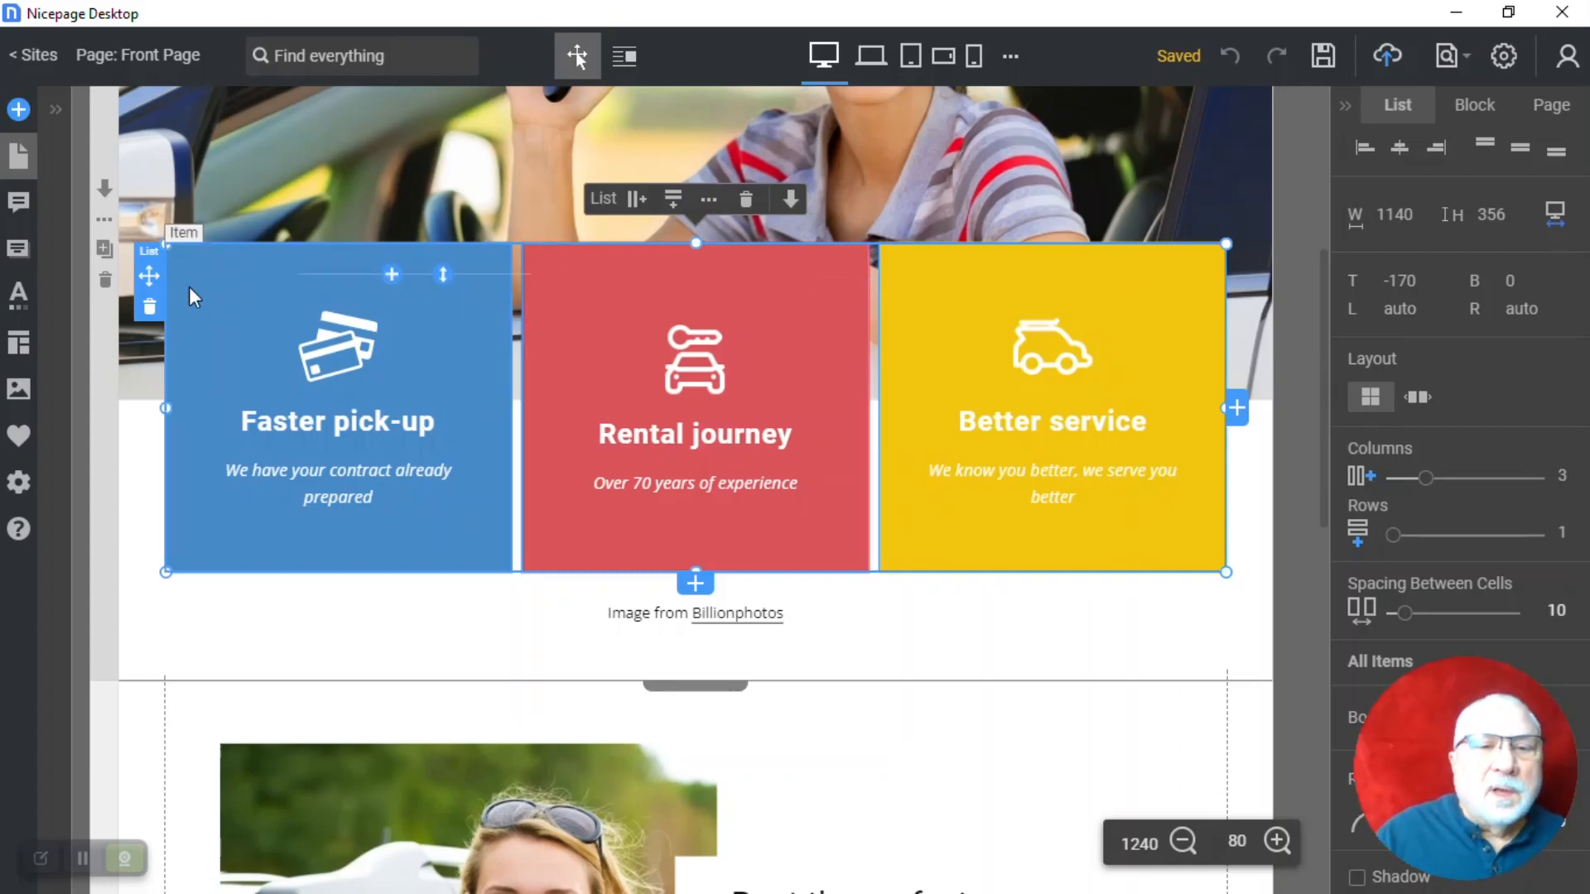
Select the second block, its photo and the blue shape behind the photo to examine how the block is layered
{"action": "scroll", "coordinate": [189, 290], "scroll_direction": "down", "scroll_amount": 5}
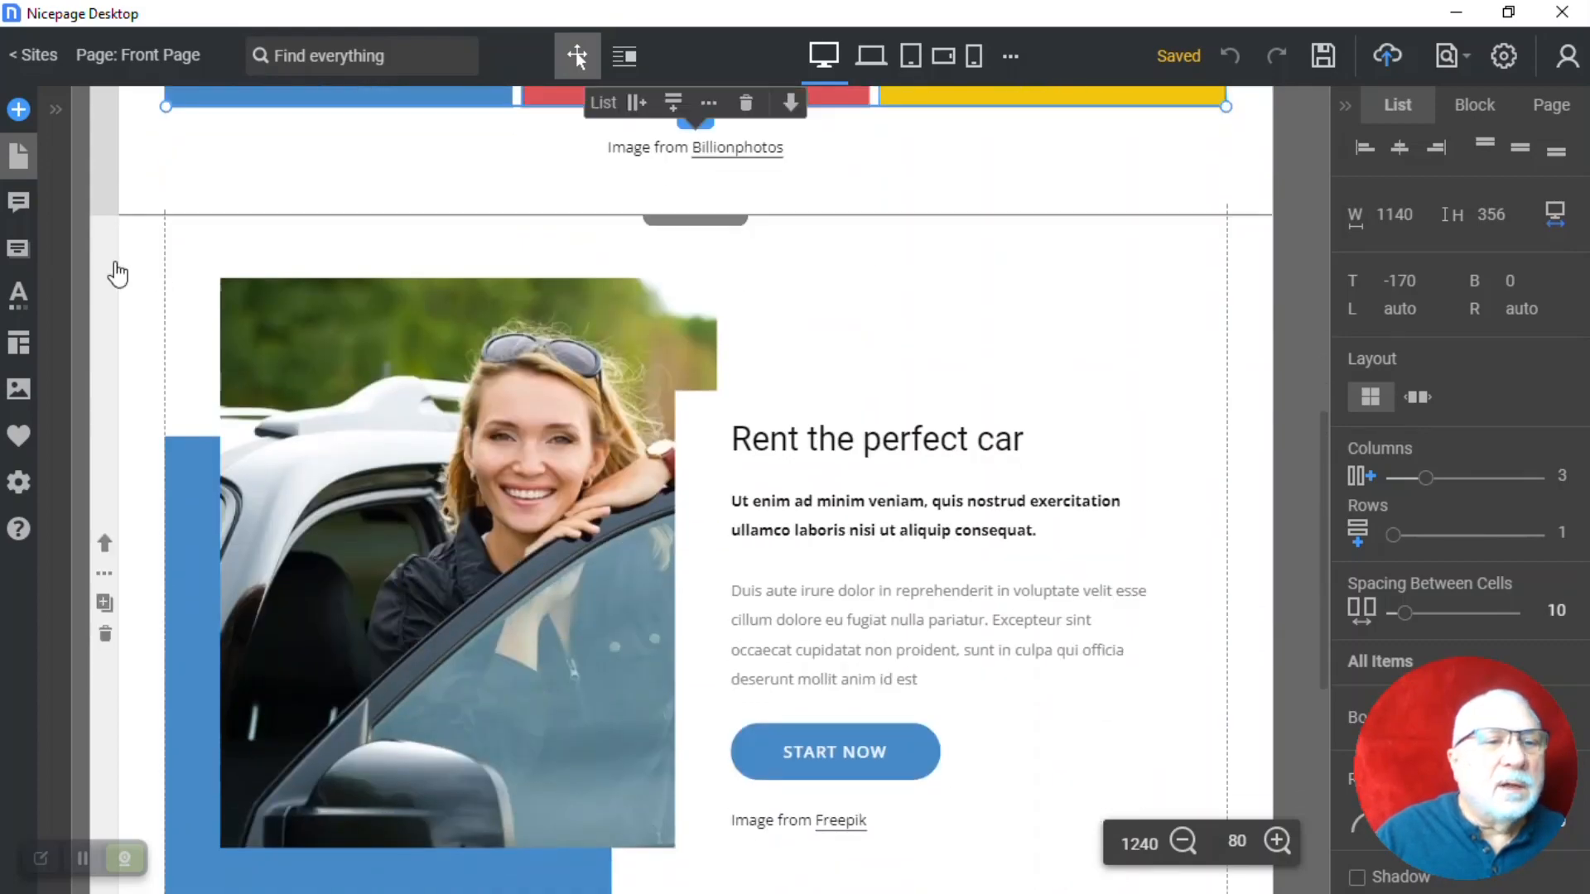
{"action": "left_click", "coordinate": [114, 298]}
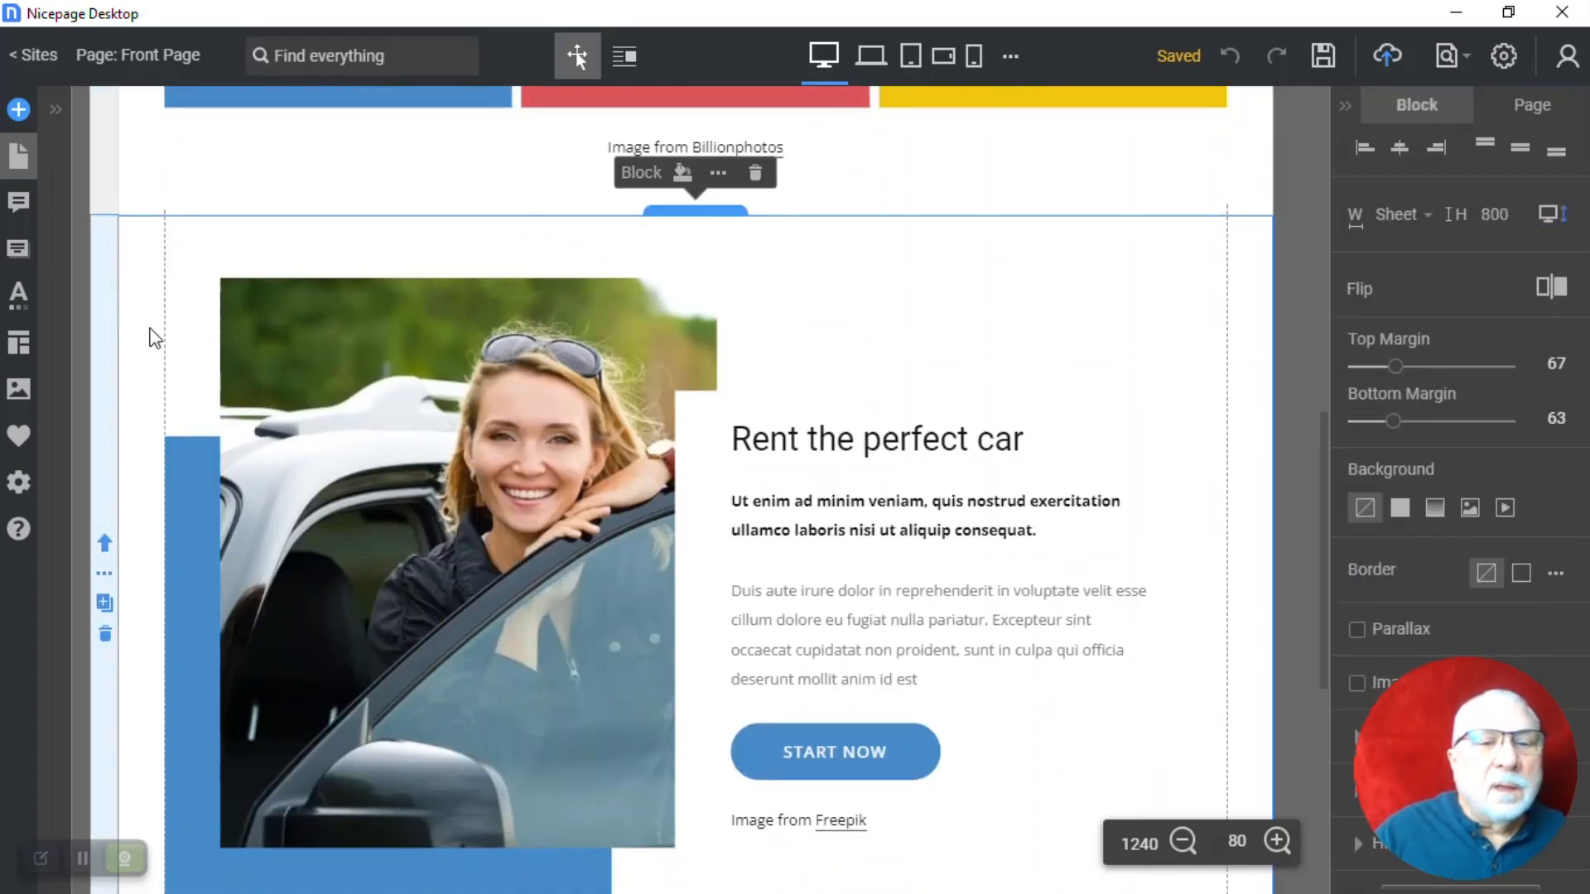
{"action": "scroll", "coordinate": [154, 341], "scroll_direction": "down", "scroll_amount": 3}
{"action": "scroll", "coordinate": [155, 347], "scroll_direction": "up", "scroll_amount": 6}
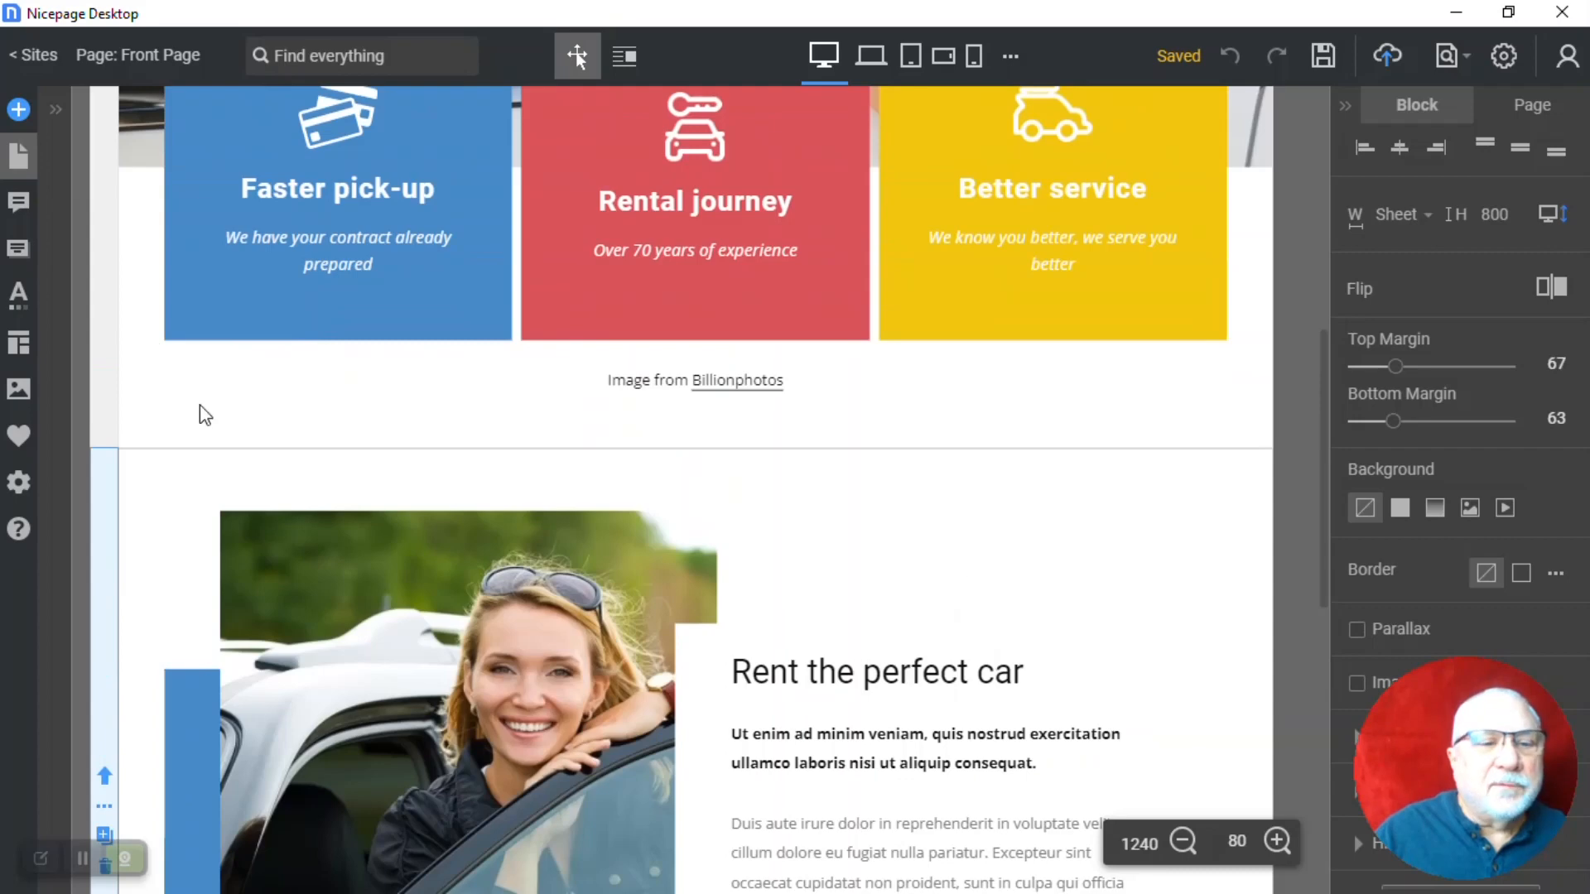
{"action": "left_click", "coordinate": [277, 519]}
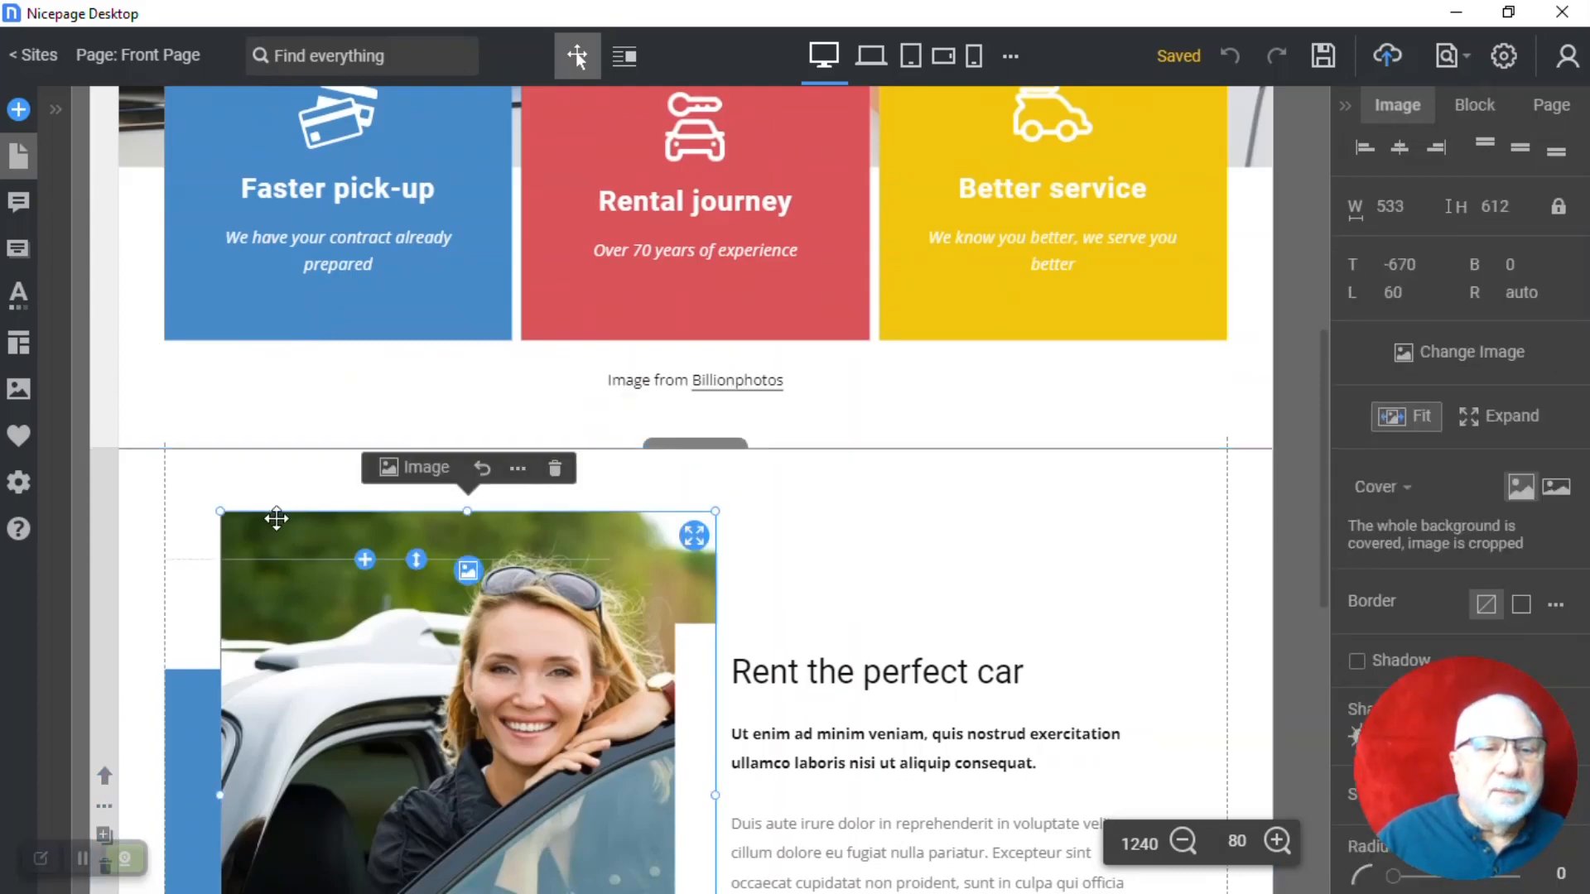
{"action": "scroll", "coordinate": [205, 543], "scroll_direction": "down", "scroll_amount": 3}
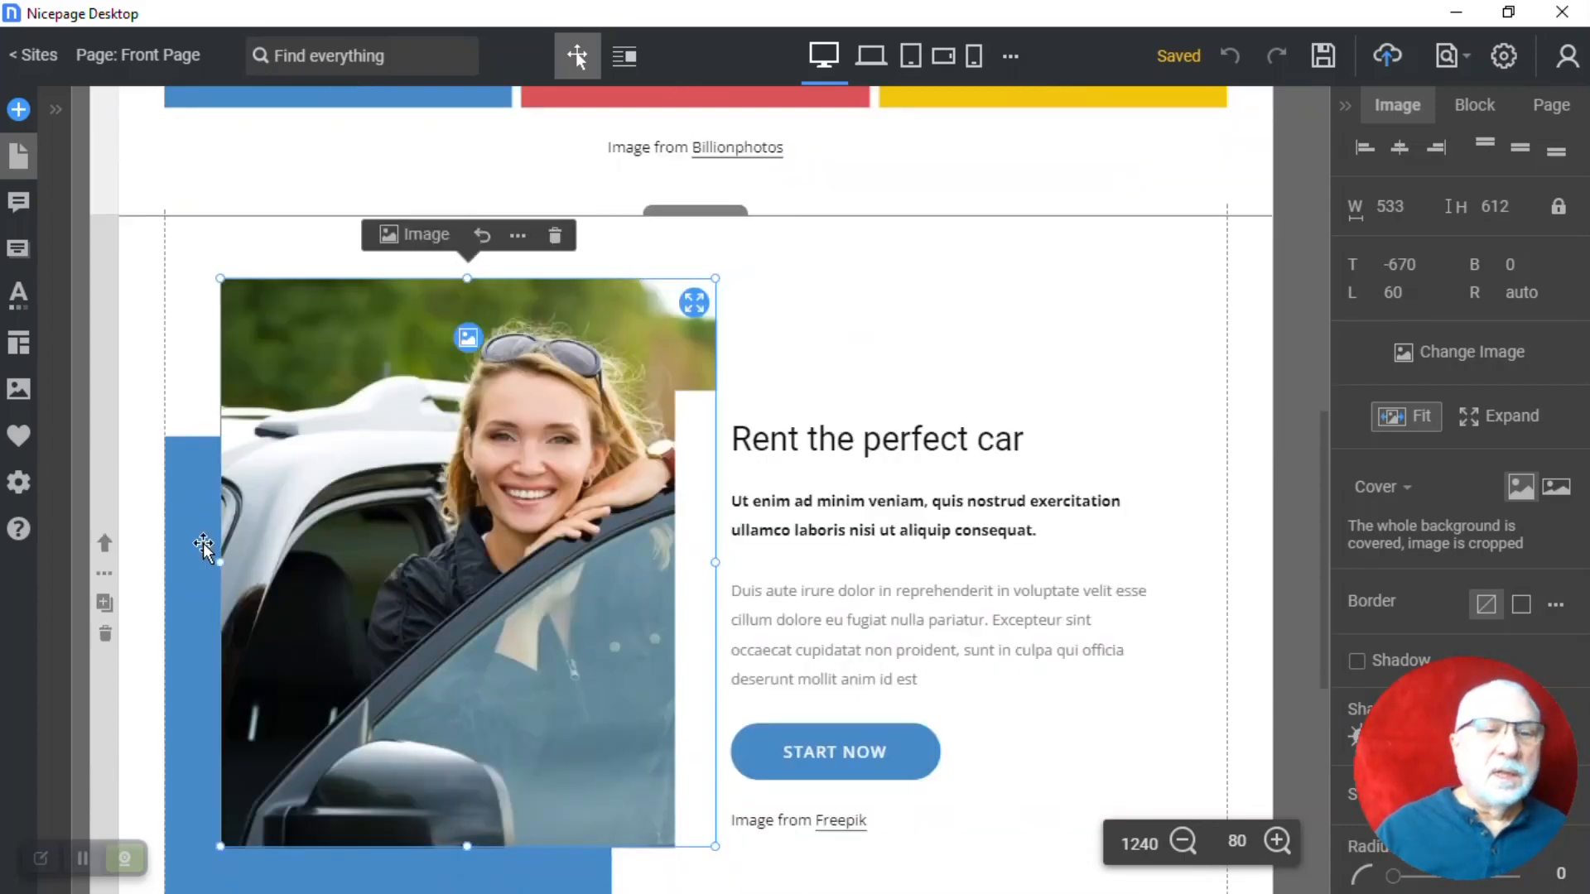
{"action": "left_click", "coordinate": [186, 505]}
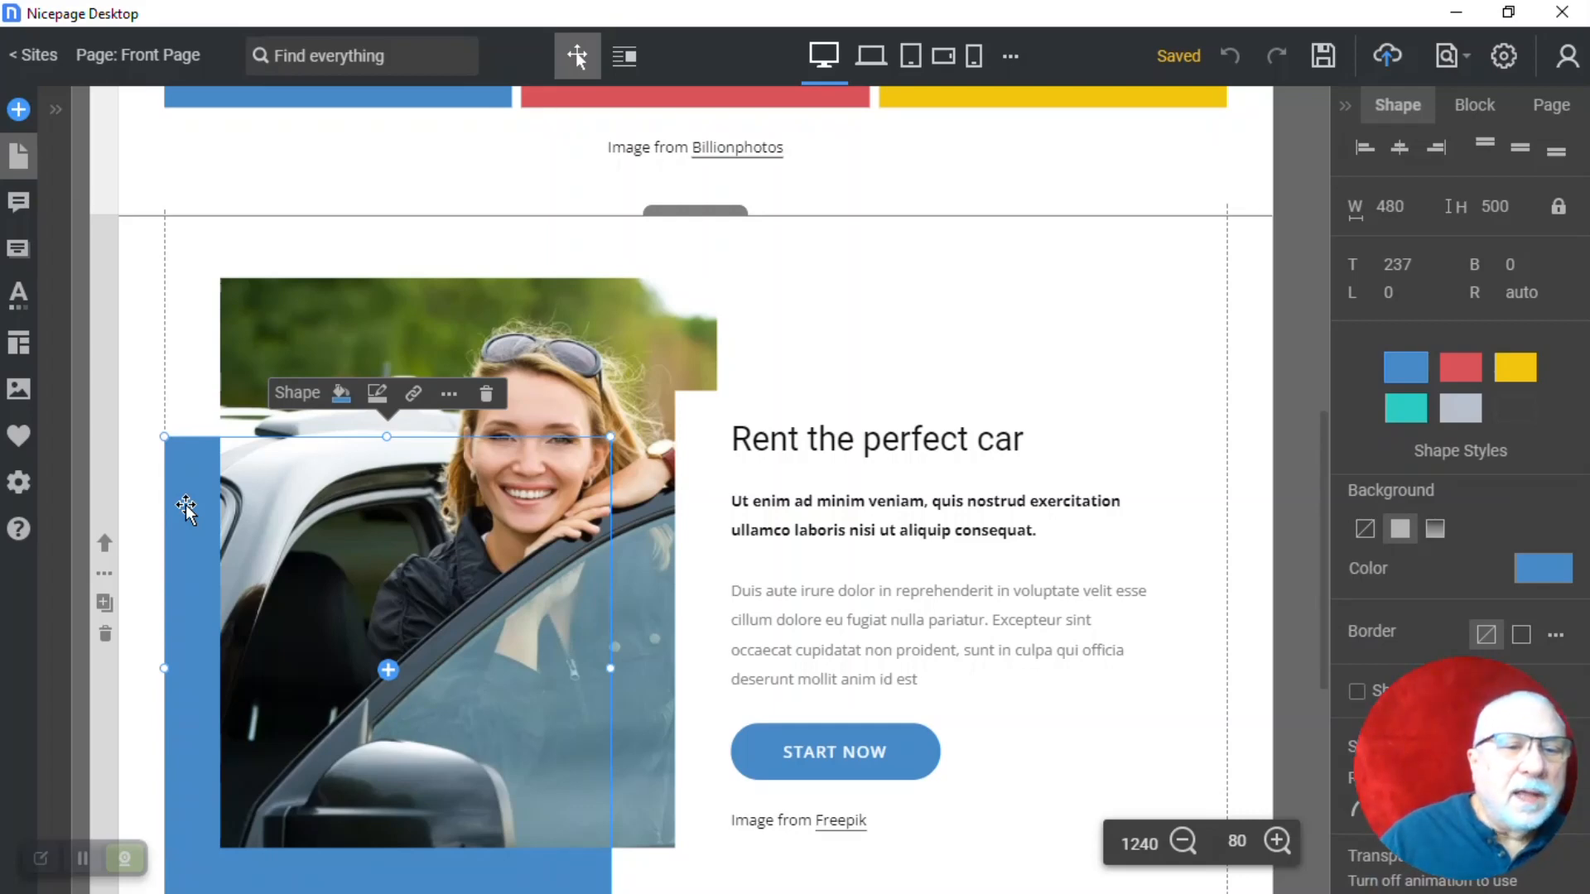
Move the second block's photo slightly down and right, and raise the blue shape behind it to a top offset of 218
{"action": "left_click", "coordinate": [256, 331]}
{"action": "mouse_move", "coordinate": [274, 308]}
{"action": "left_mouse_down"}
{"action": "mouse_move", "coordinate": [282, 279]}
{"action": "mouse_move", "coordinate": [284, 309]}
{"action": "mouse_move", "coordinate": [262, 323]}
{"action": "left_mouse_up"}
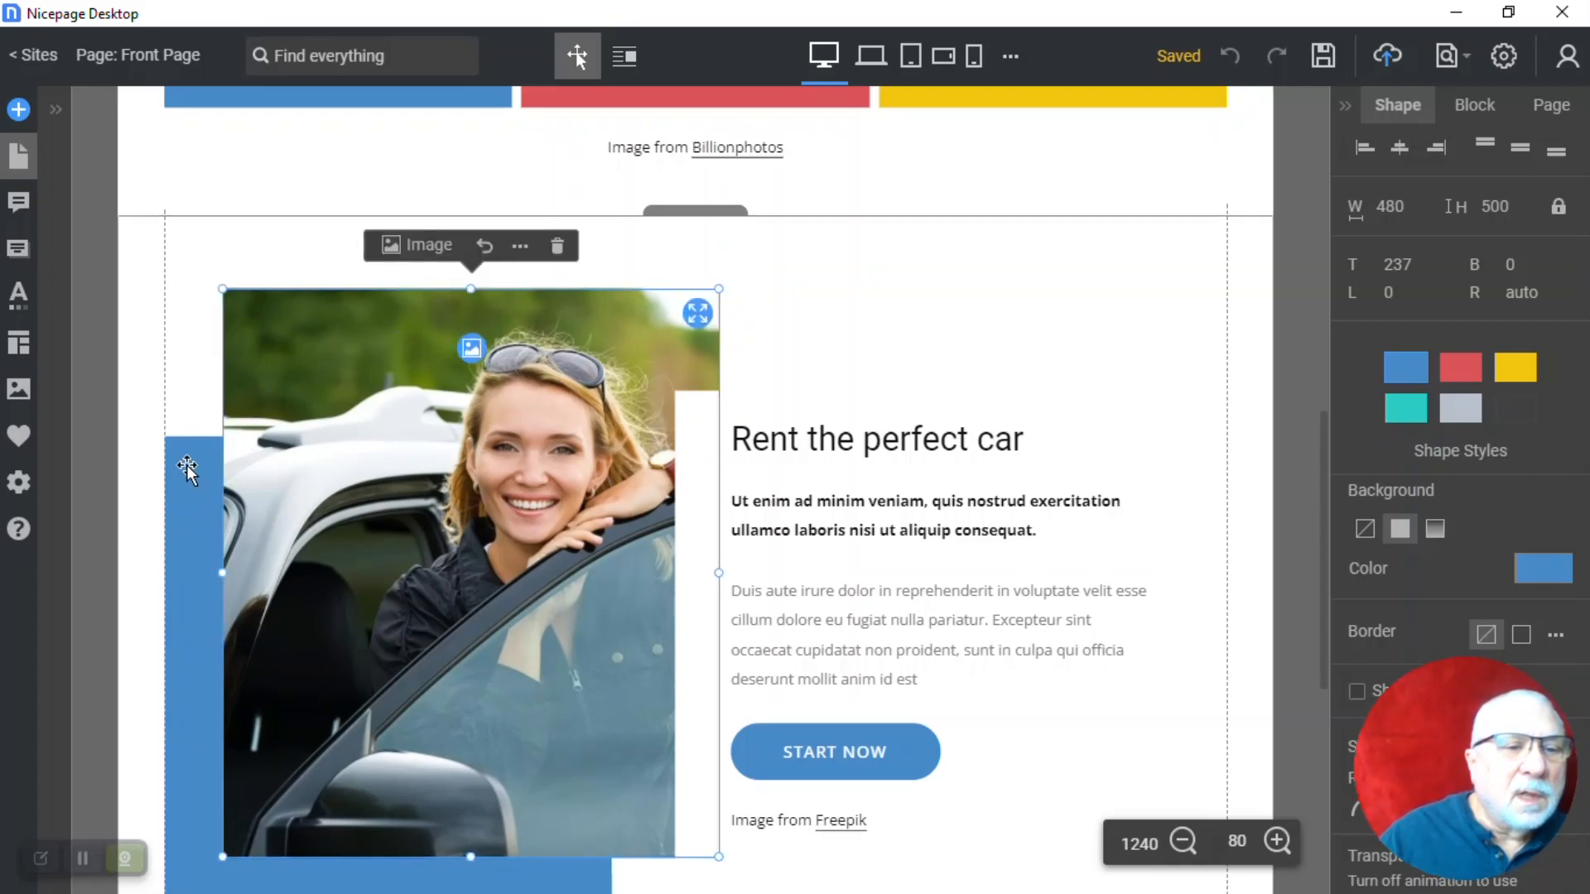
{"action": "left_click_drag", "start_coordinate": [185, 455], "coordinate": [186, 498]}
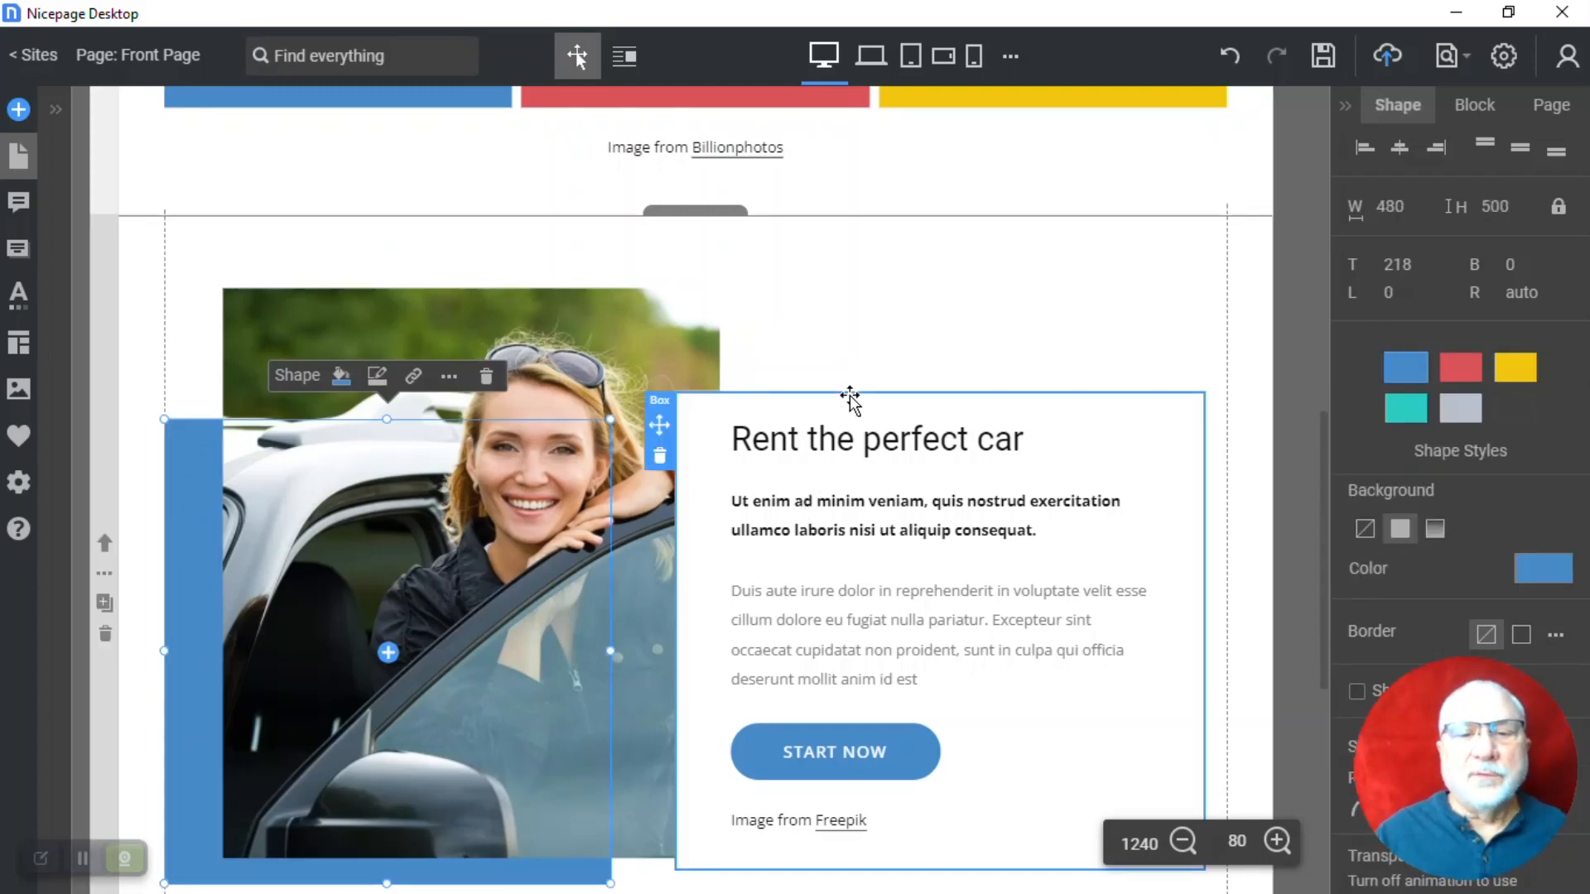
Select the white box holding the "Rent the perfect car" text and examine its contents and properties
{"action": "left_click", "coordinate": [698, 422]}
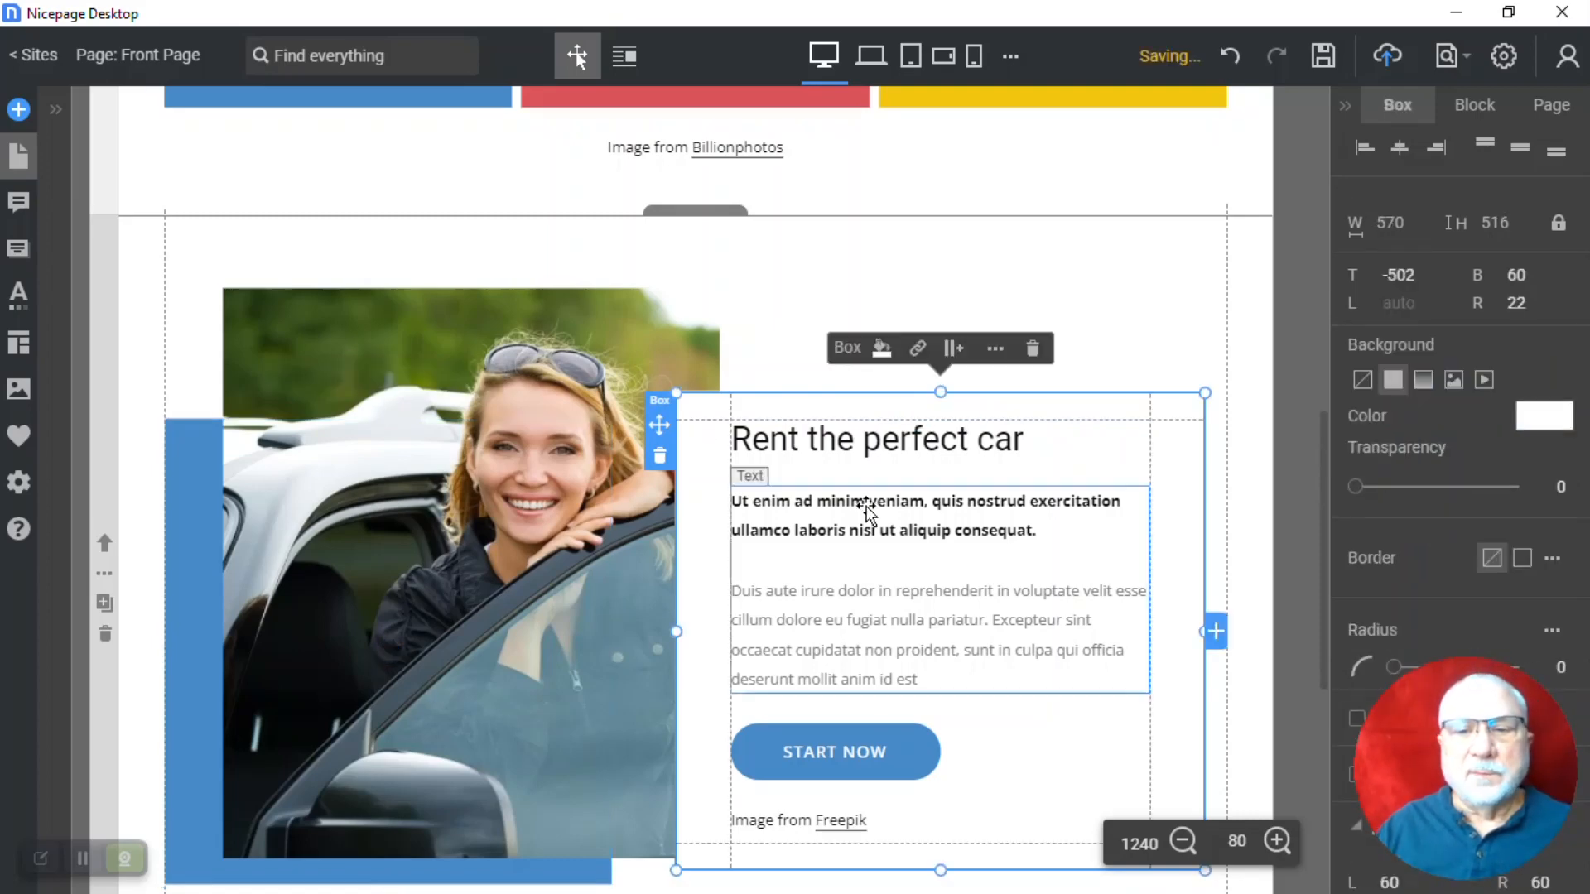
{"action": "scroll", "coordinate": [867, 507], "scroll_direction": "down", "scroll_amount": 5}
{"action": "scroll", "coordinate": [867, 507], "scroll_direction": "up", "scroll_amount": 3}
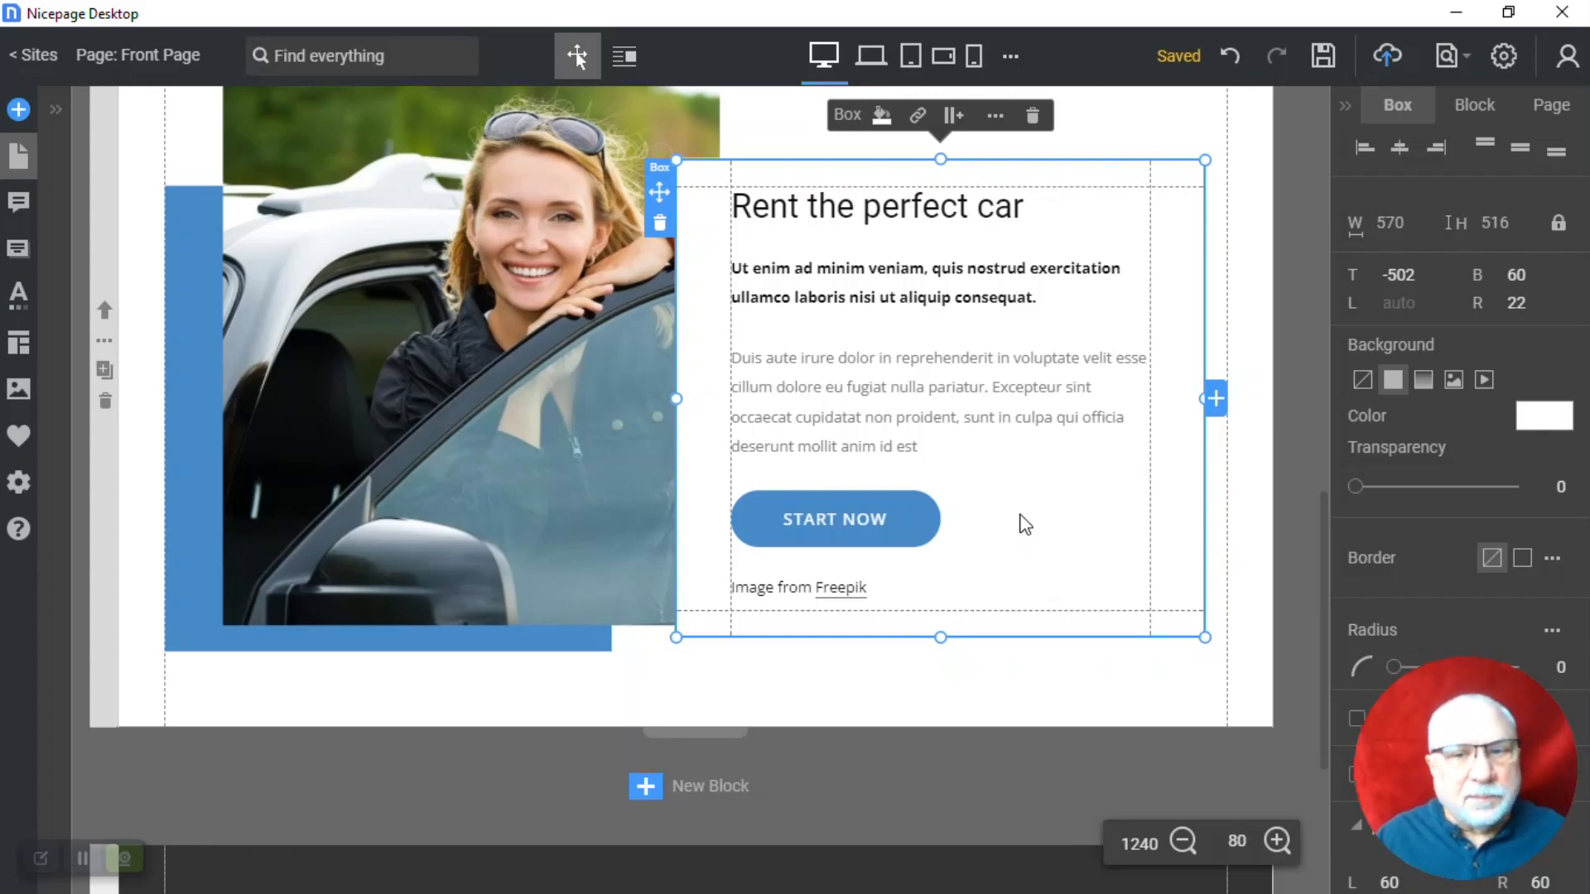
Check the whole page from header to footer in the phone view, and return to the desktop view
{"action": "left_click", "coordinate": [974, 60]}
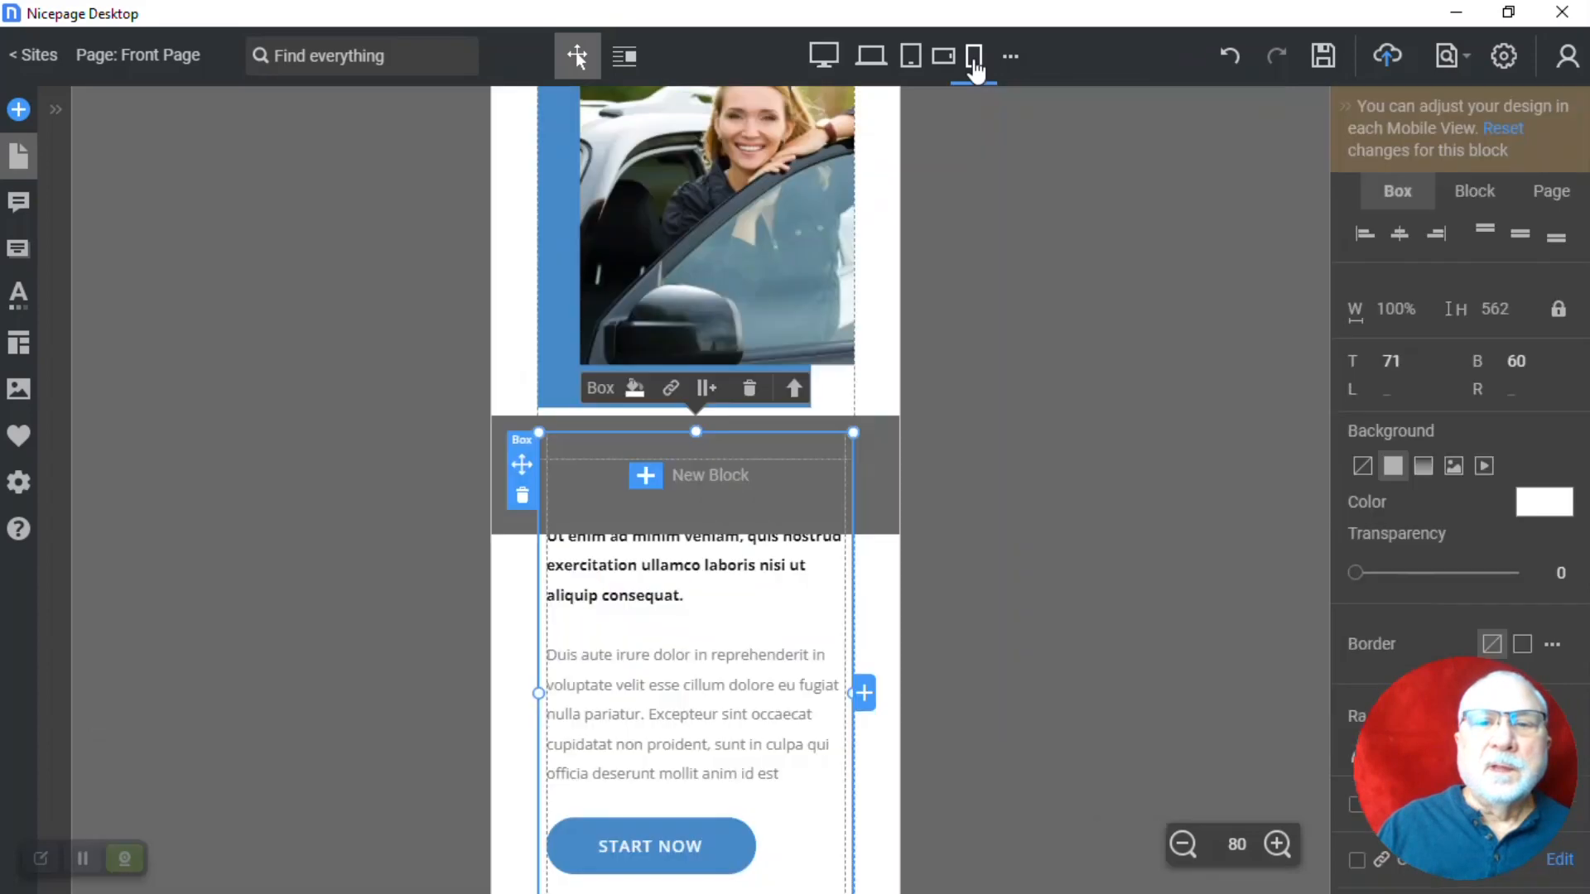
{"action": "scroll", "coordinate": [1018, 218], "scroll_direction": "up", "scroll_amount": 5}
{"action": "scroll", "coordinate": [1017, 218], "scroll_direction": "up", "scroll_amount": 5}
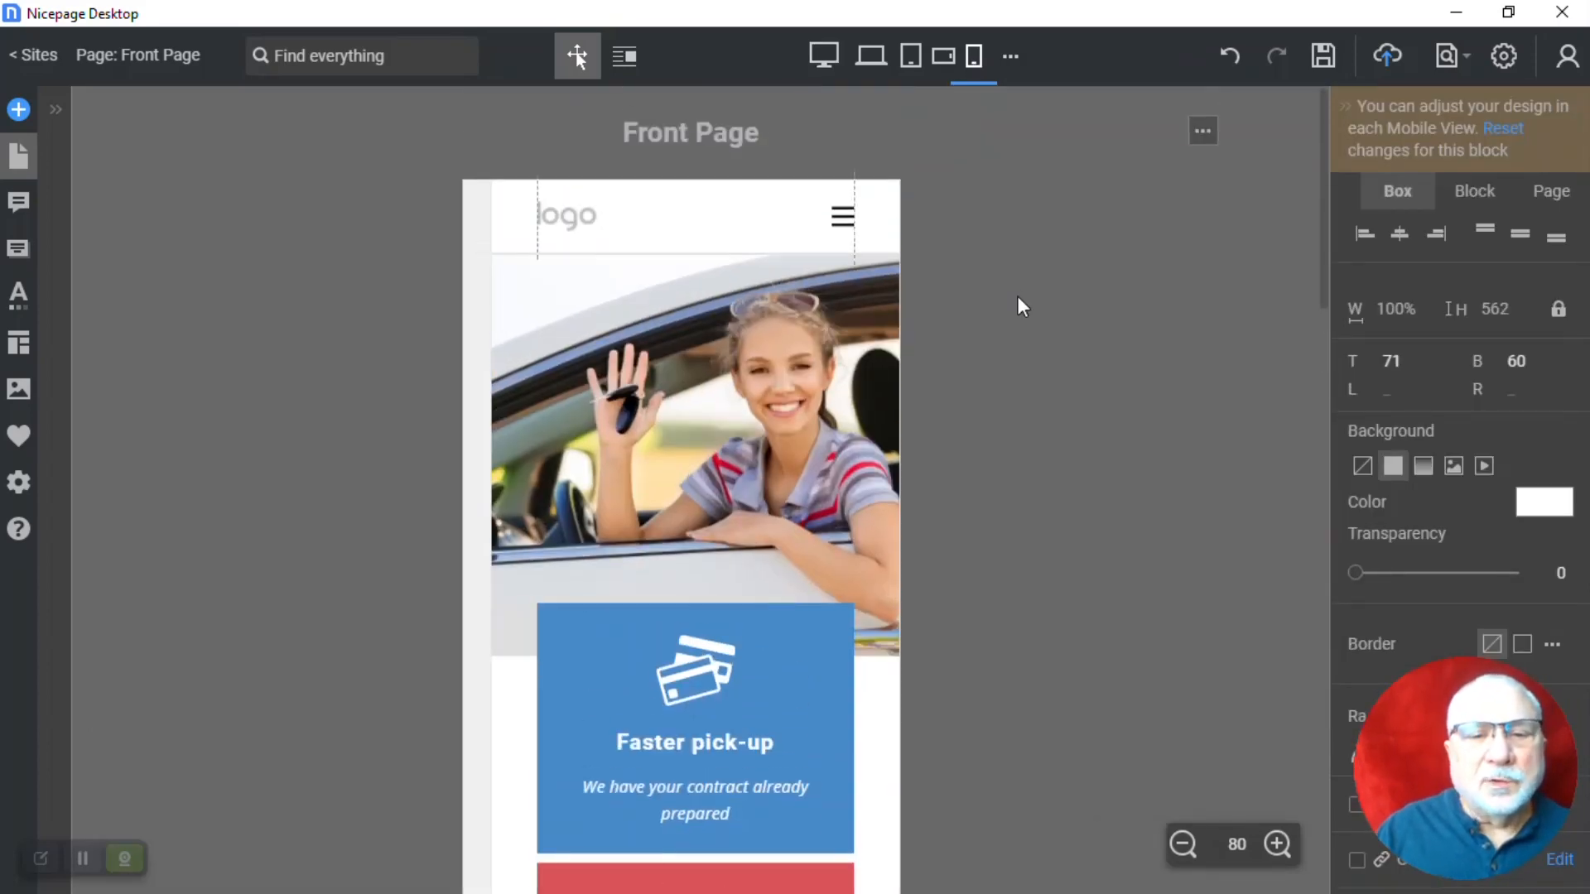
{"action": "scroll", "coordinate": [1019, 301], "scroll_direction": "down", "scroll_amount": 3}
{"action": "scroll", "coordinate": [1020, 304], "scroll_direction": "down", "scroll_amount": 5}
{"action": "scroll", "coordinate": [1017, 297], "scroll_direction": "down", "scroll_amount": 8}
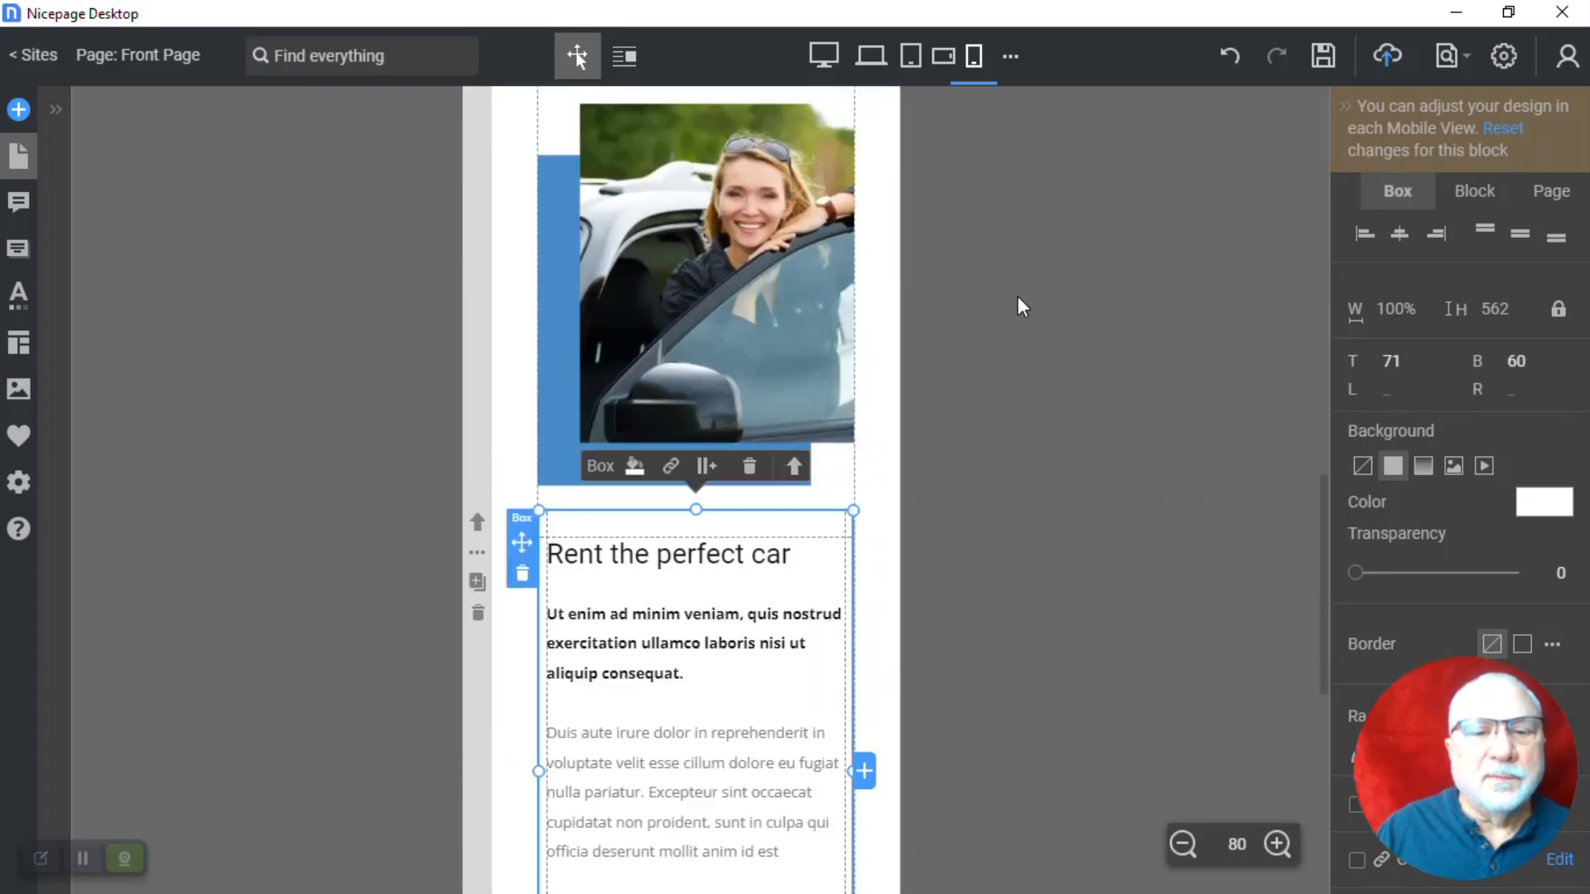
{"action": "scroll", "coordinate": [1017, 295], "scroll_direction": "down", "scroll_amount": 6}
{"action": "scroll", "coordinate": [1017, 295], "scroll_direction": "down", "scroll_amount": 3}
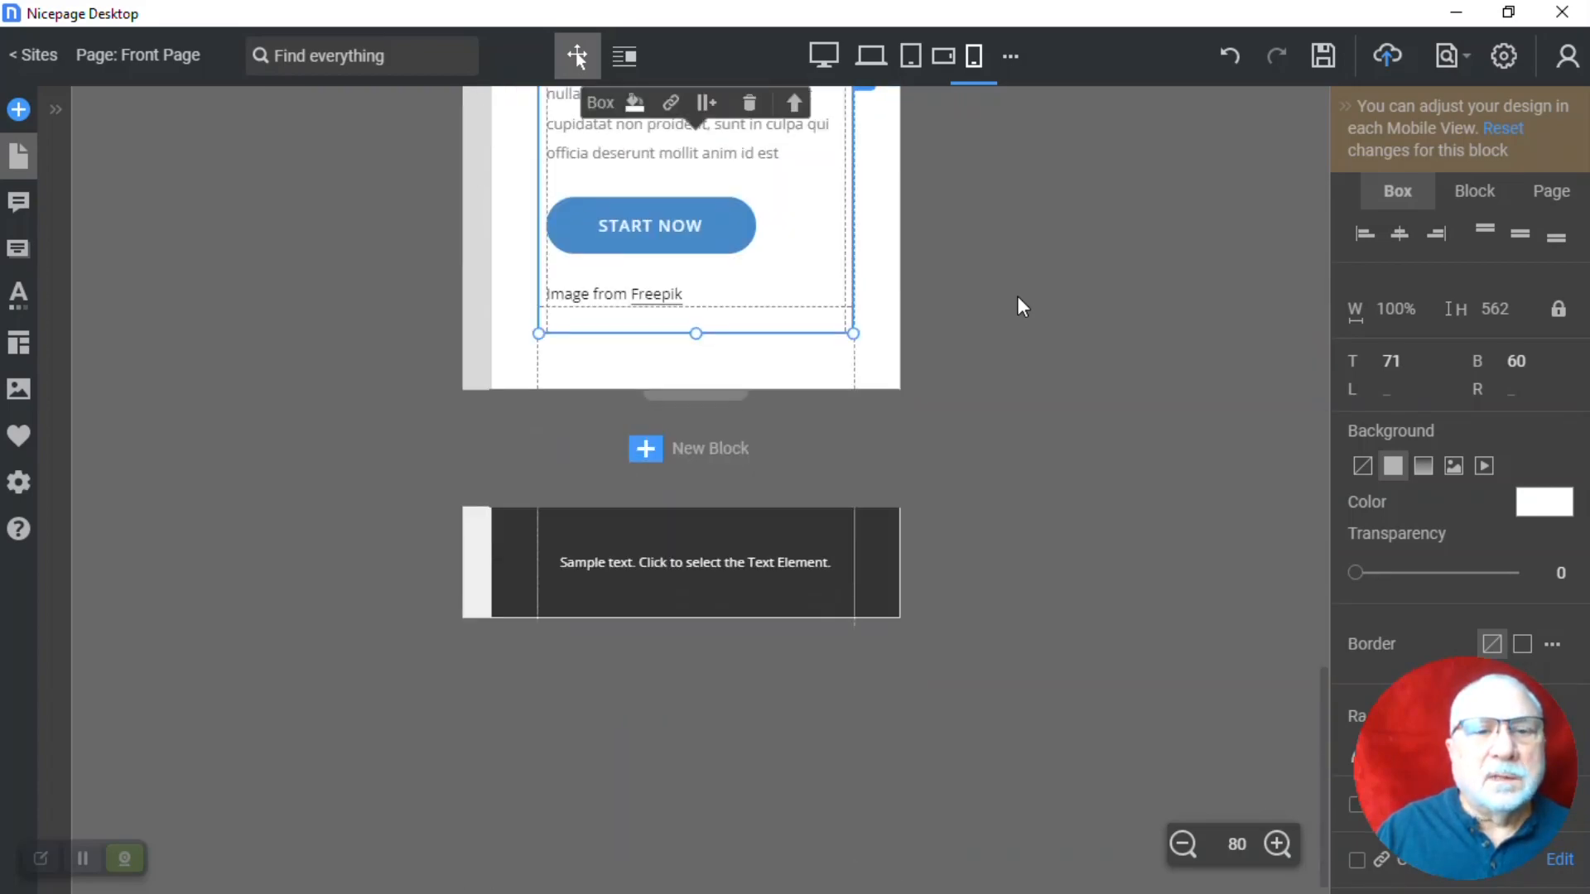
{"action": "scroll", "coordinate": [1016, 296], "scroll_direction": "up", "scroll_amount": 20}
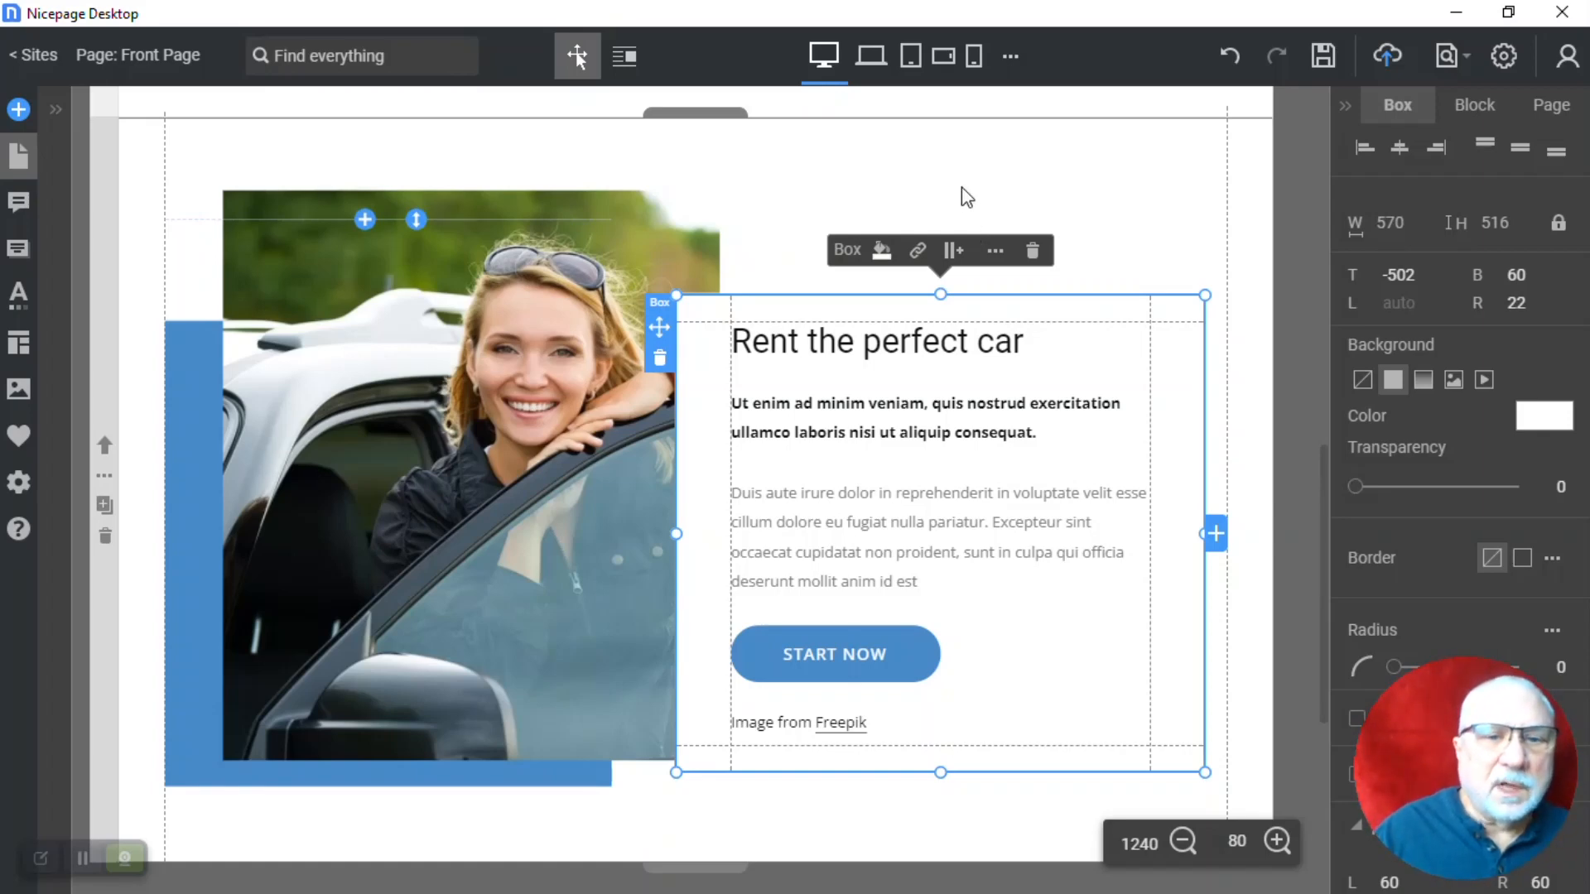
{"action": "scroll", "coordinate": [962, 187], "scroll_direction": "down", "scroll_amount": 5}
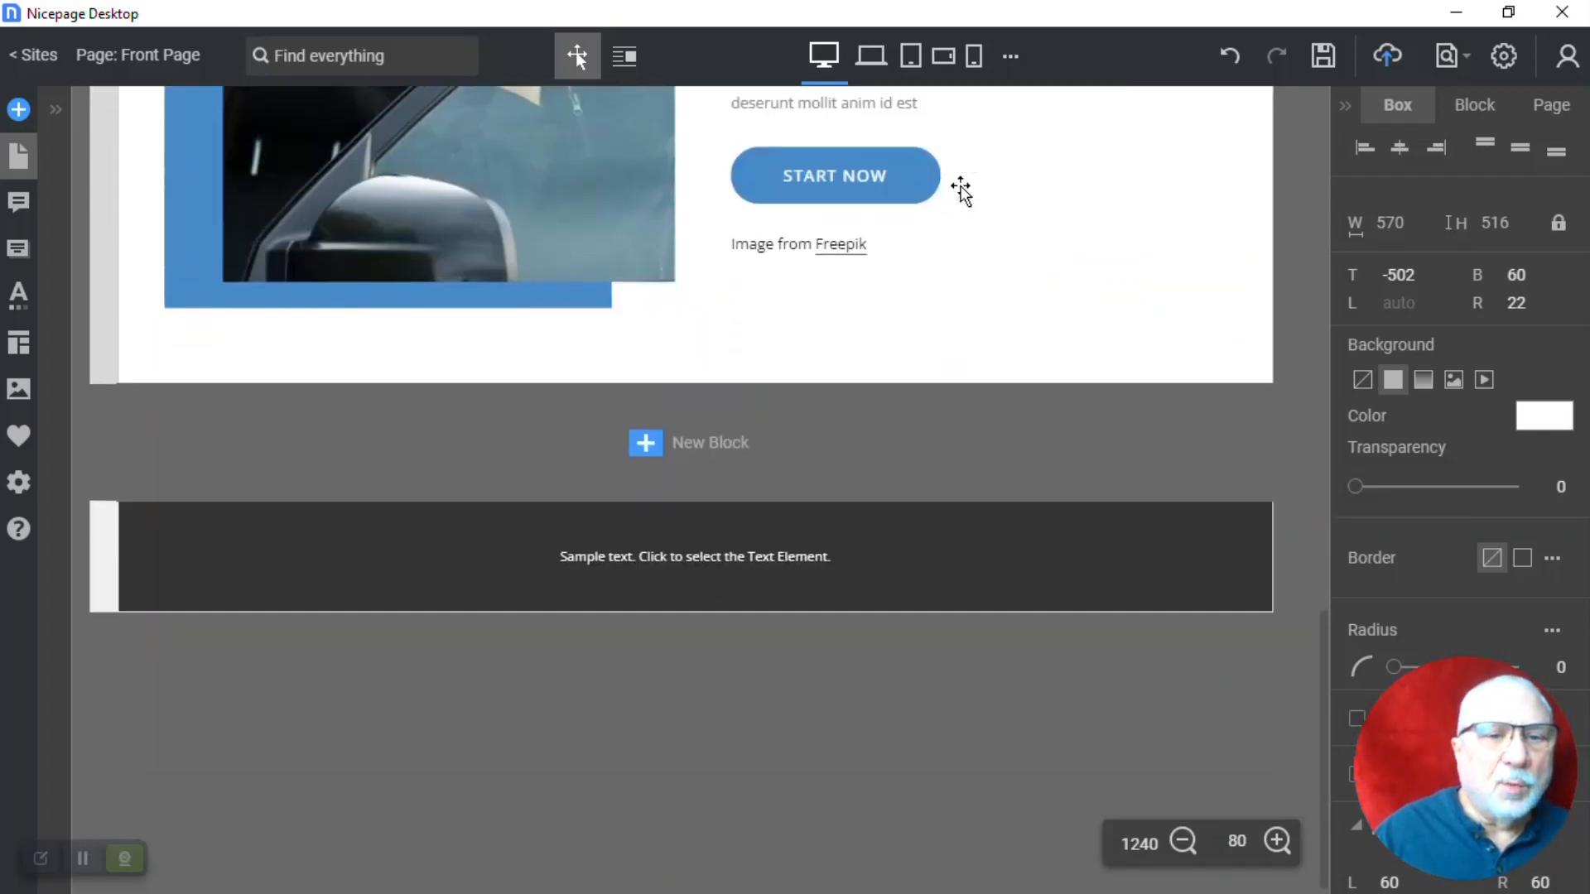
Add a blank block above the footer and insert a two-column grid with different columns into it
{"action": "left_click", "coordinate": [645, 433]}
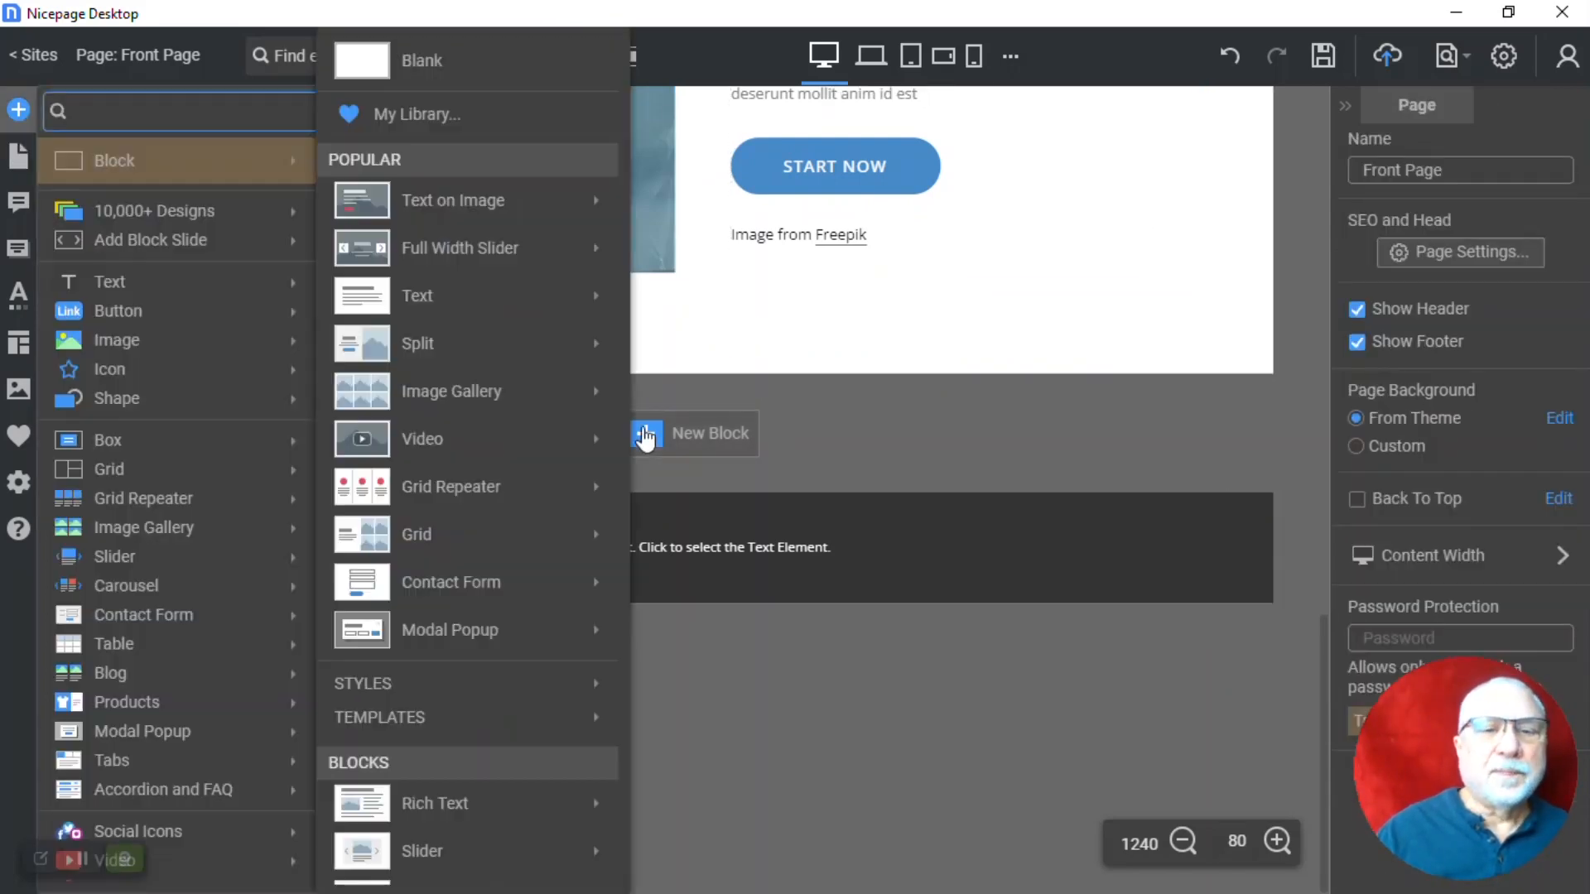
{"action": "left_click", "coordinate": [370, 77]}
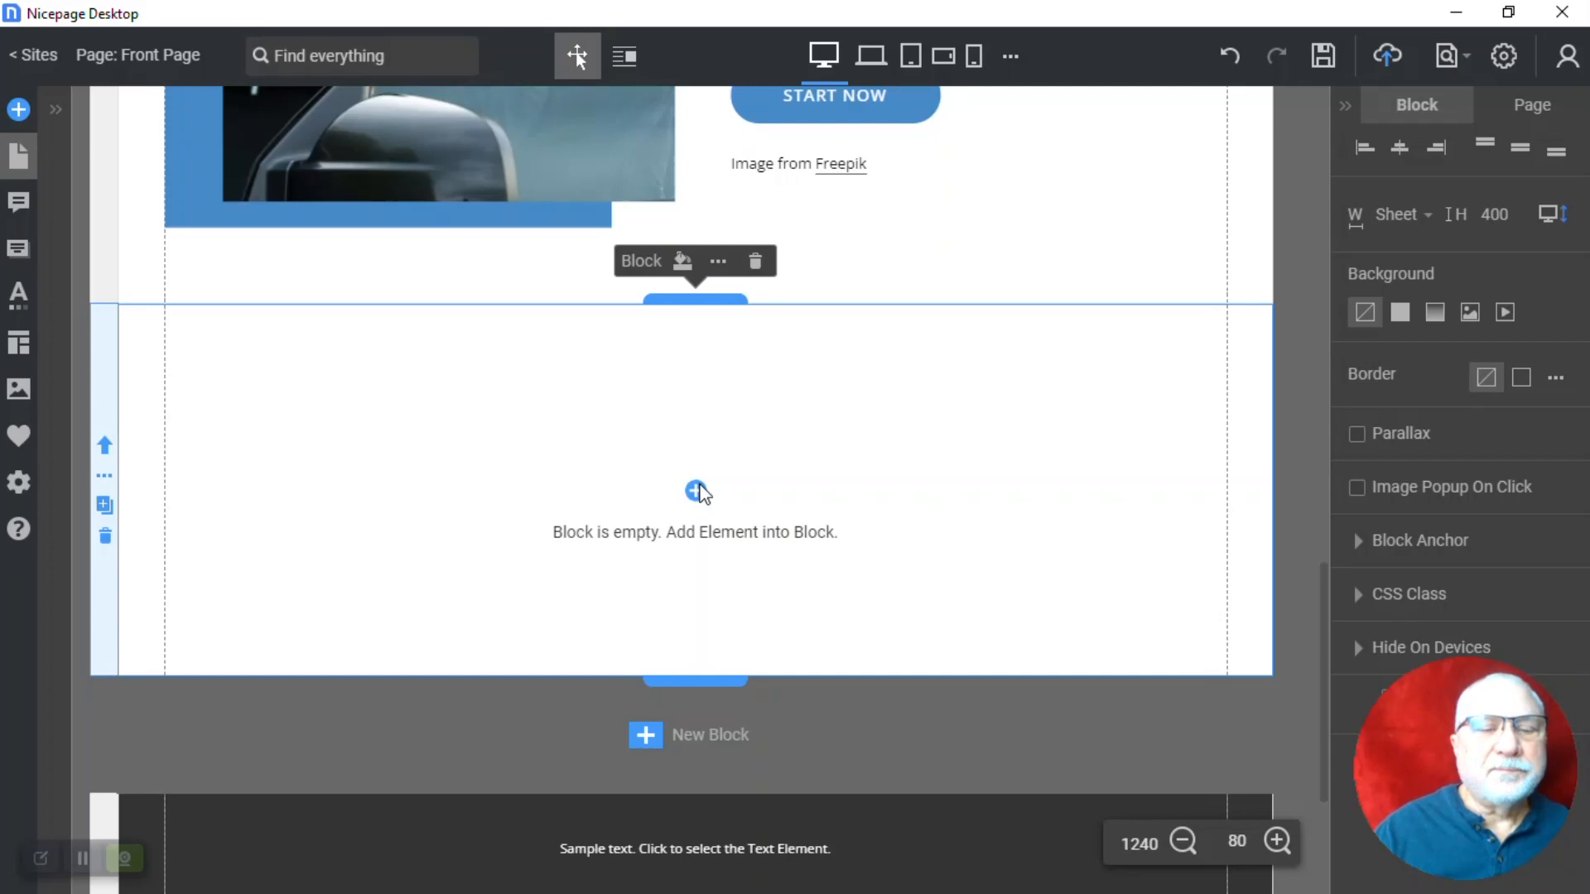
{"action": "left_click", "coordinate": [696, 491]}
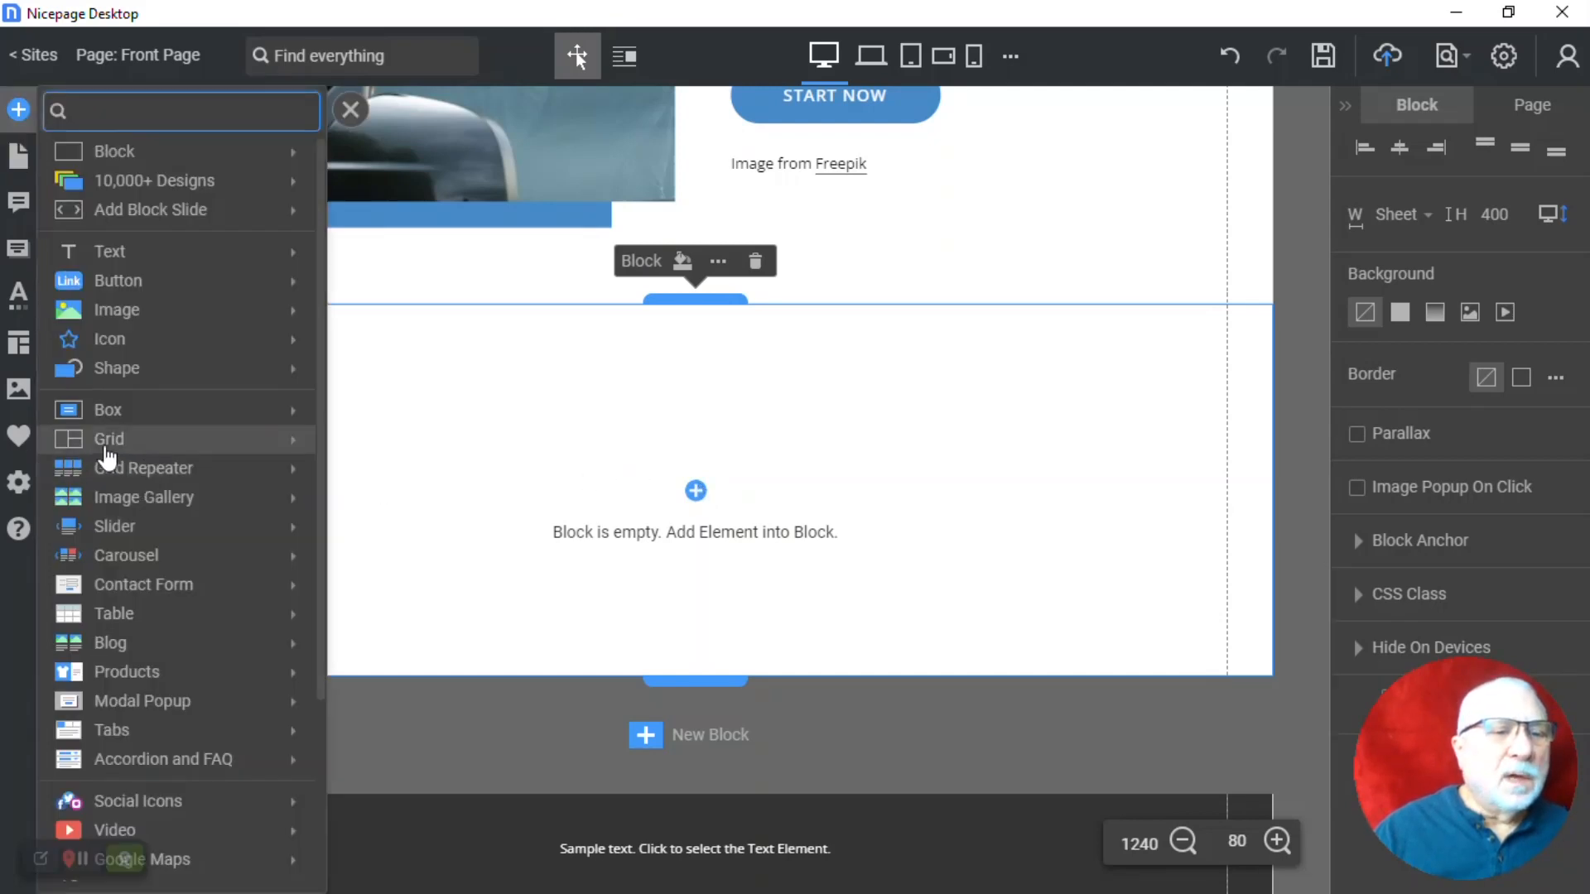
{"action": "mouse_move", "coordinate": [103, 448]}
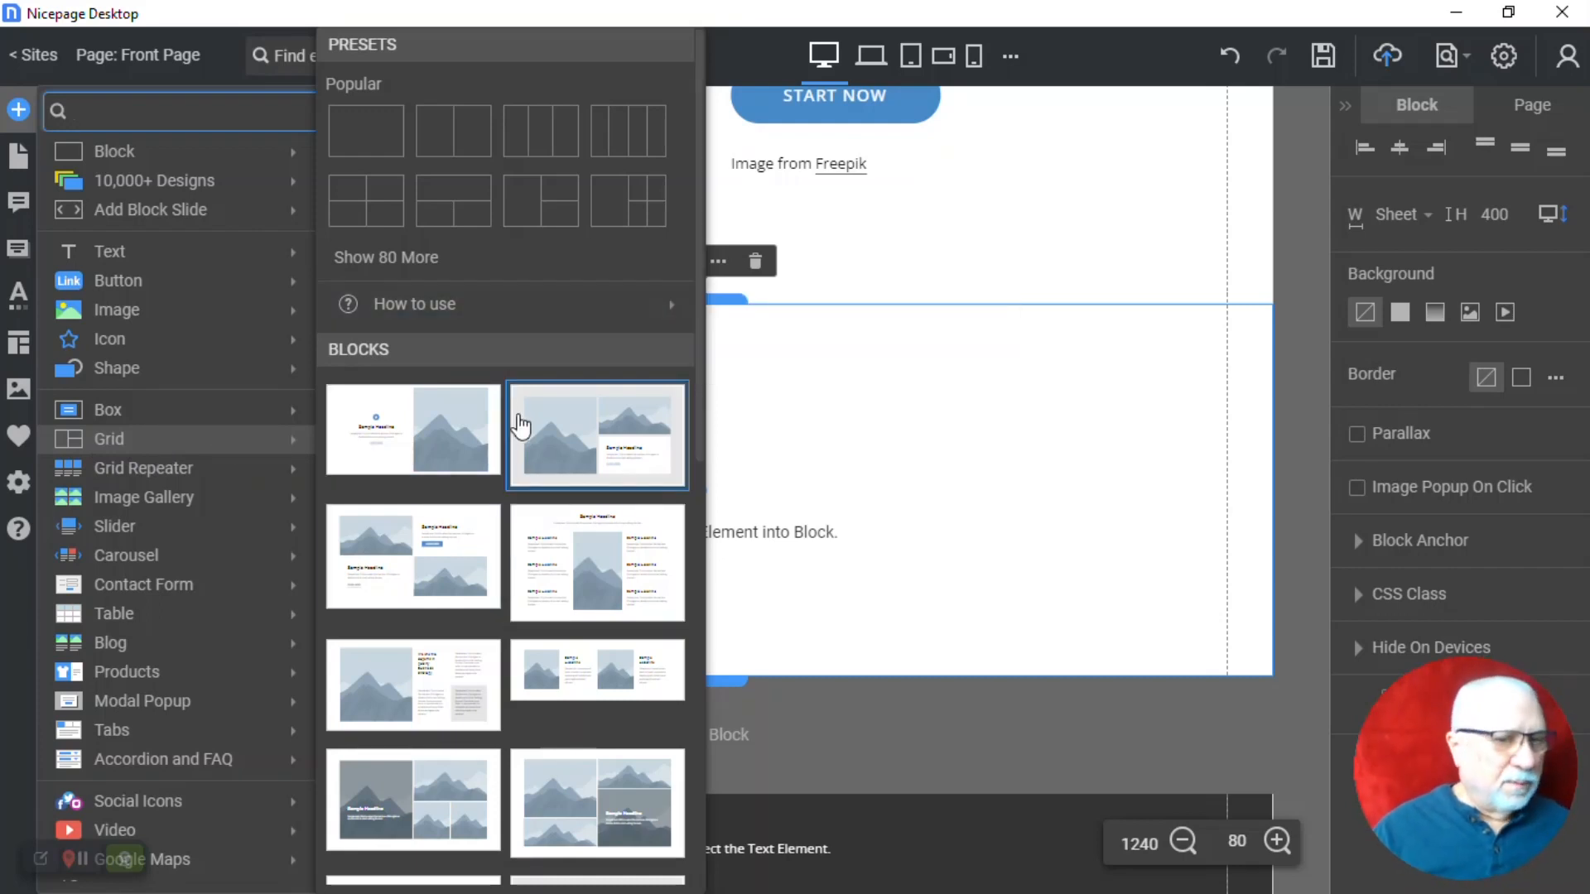
{"action": "left_click", "coordinate": [452, 146]}
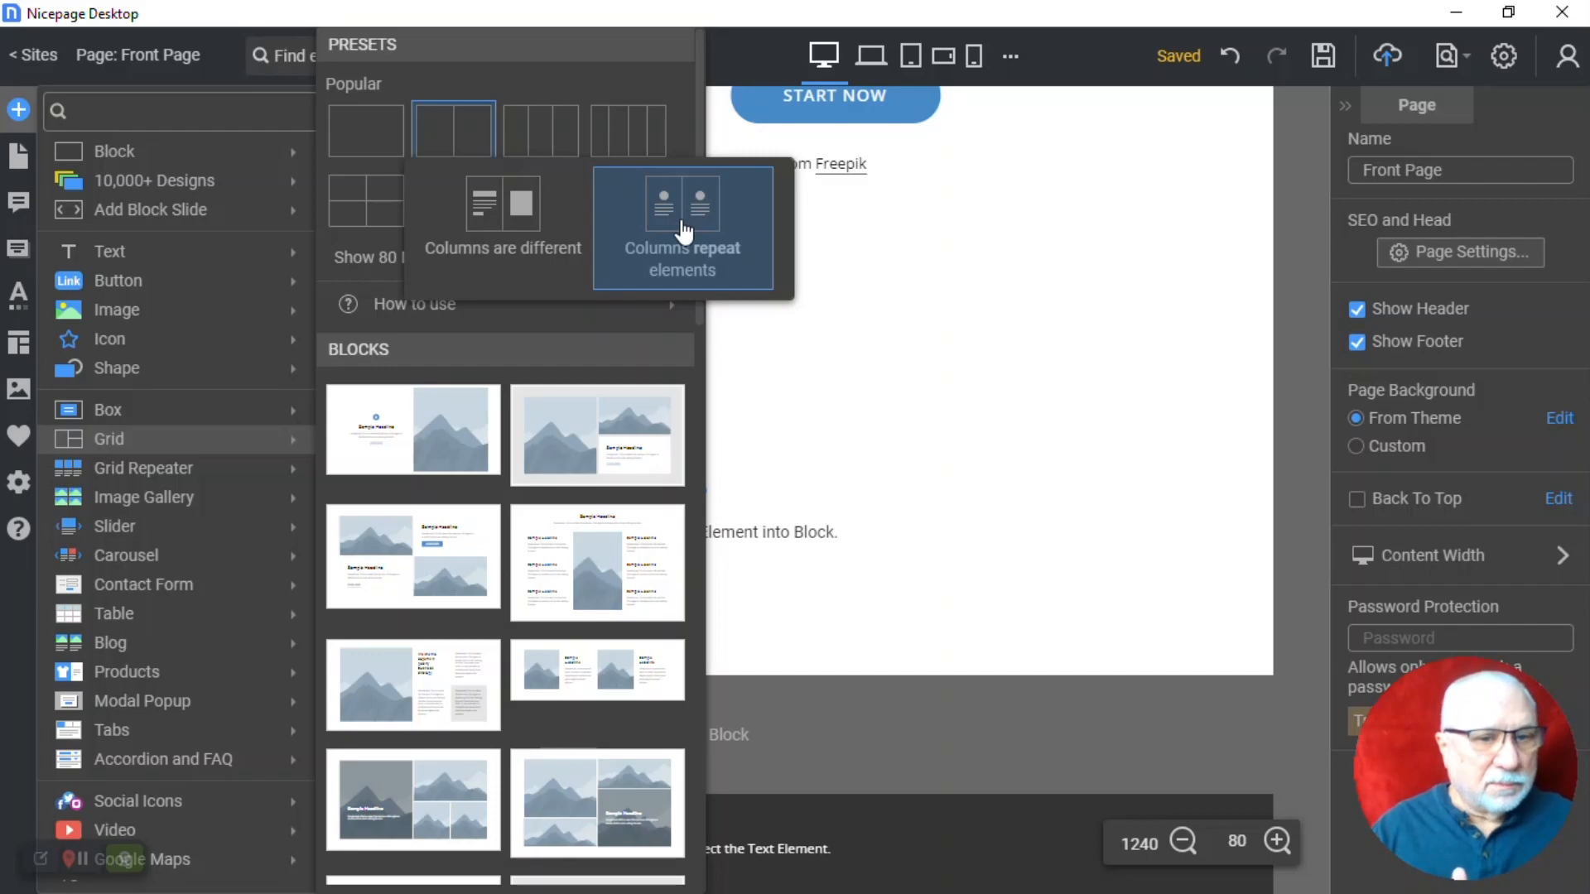
{"action": "left_click", "coordinate": [526, 220]}
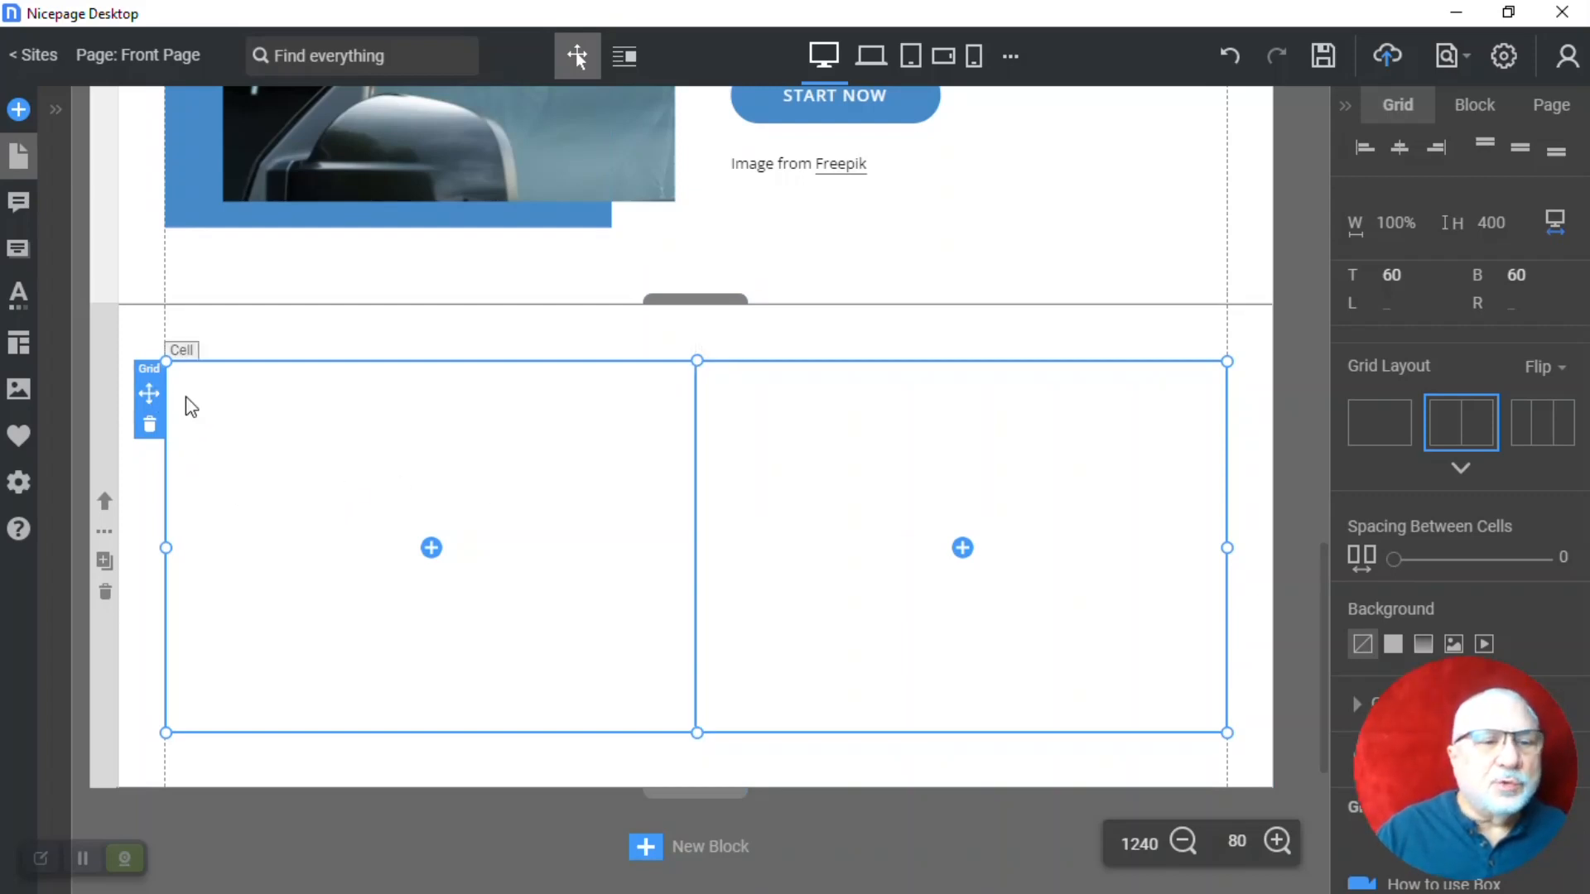
Place the photo of the woman driving in the grid's first cell at about 340 by 320, offset about 37 from the cell's left
{"action": "left_click", "coordinate": [389, 546]}
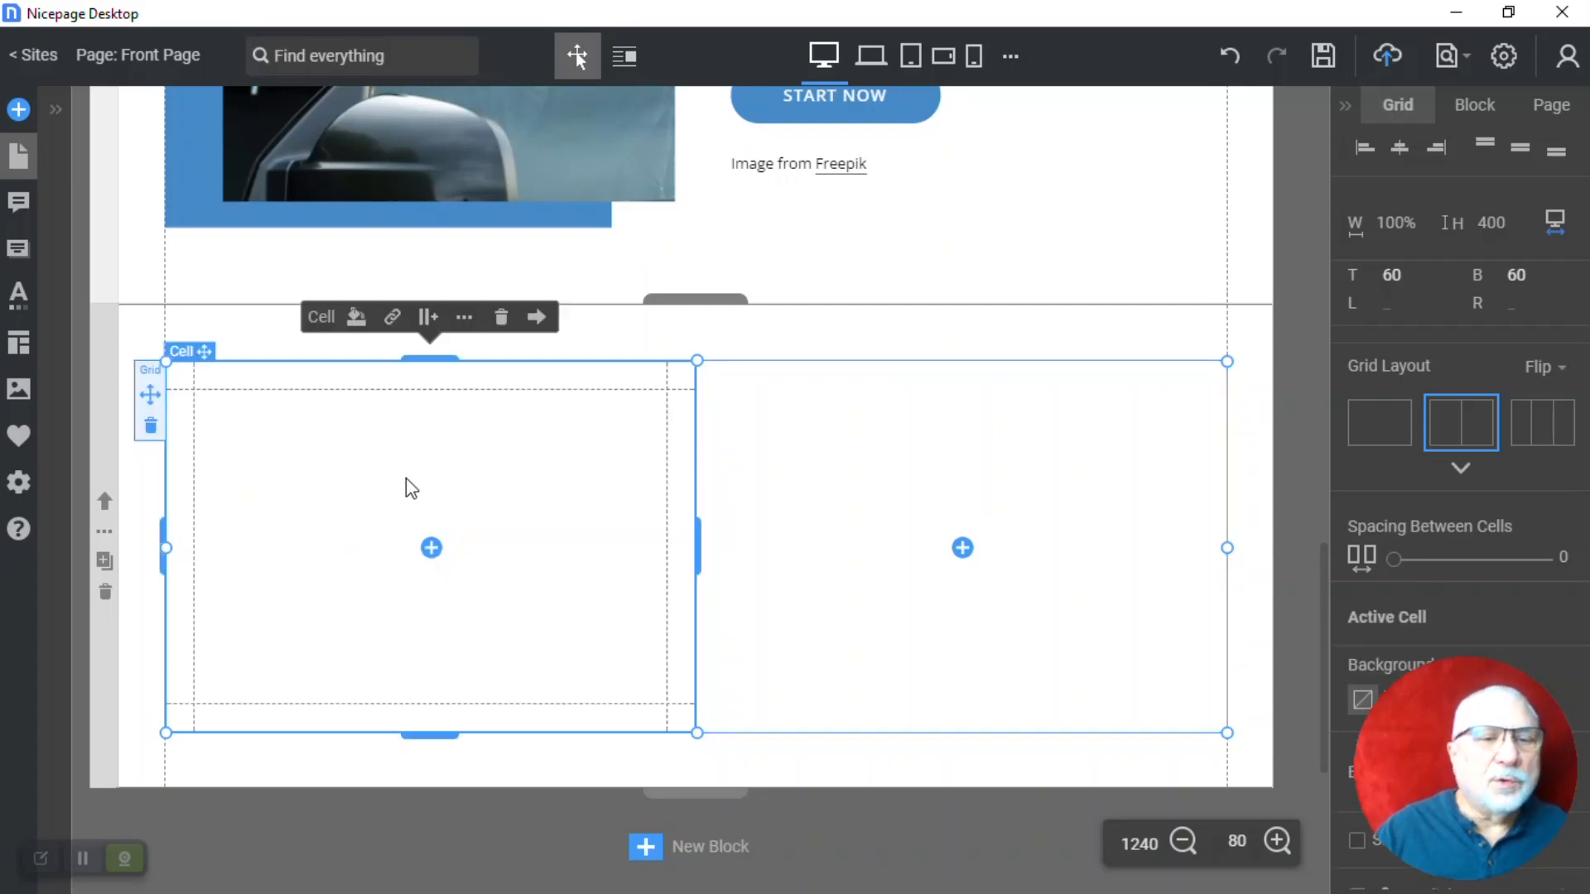
{"action": "left_click", "coordinate": [431, 547]}
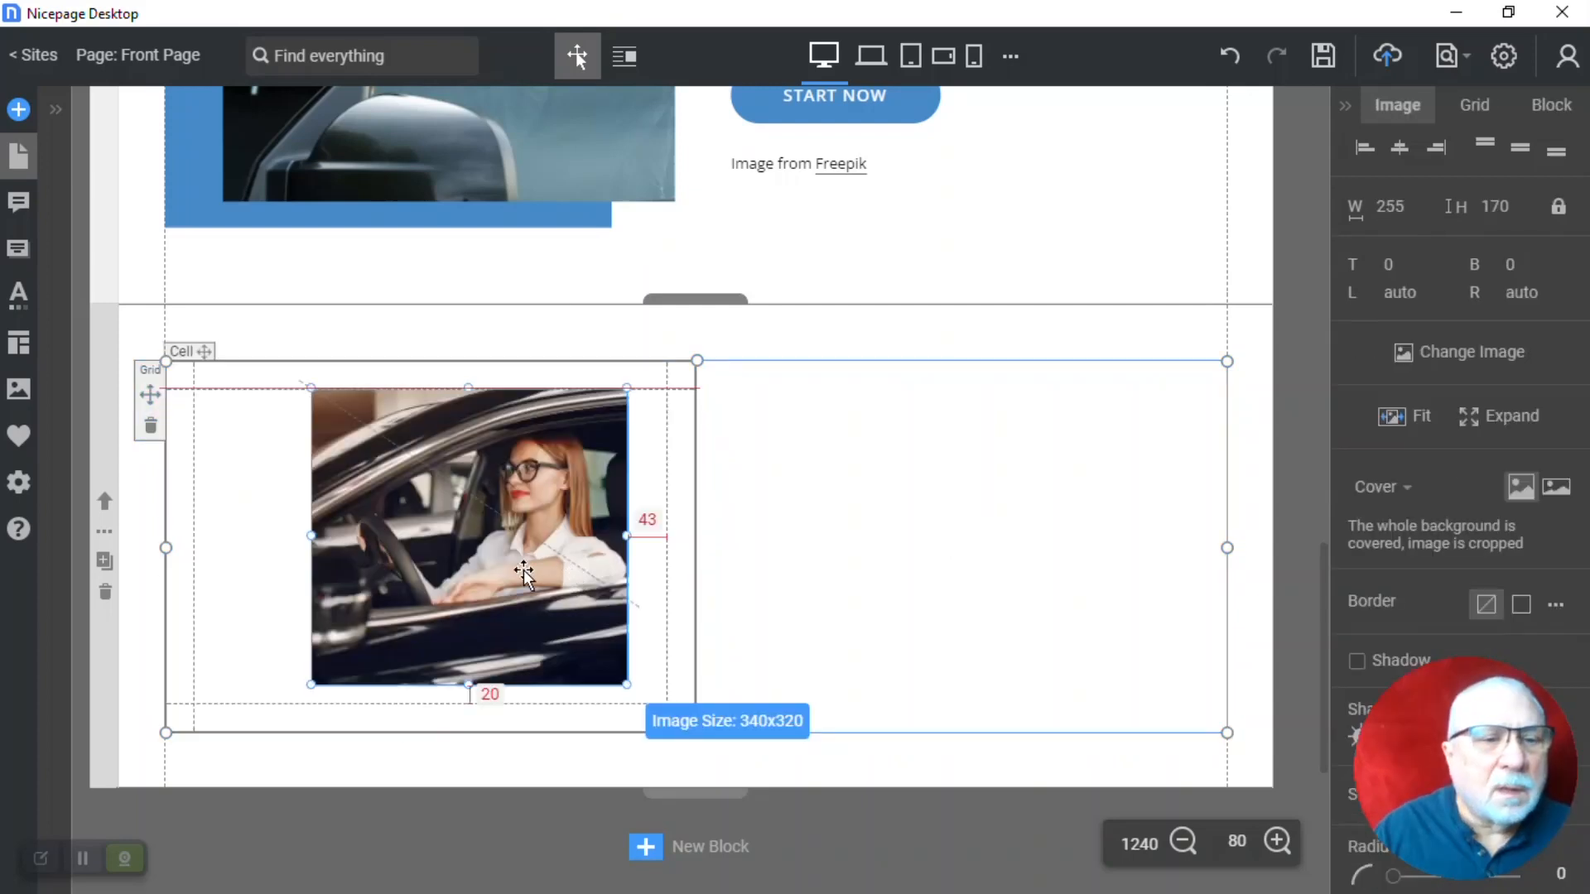
{"action": "left_click_drag", "start_coordinate": [490, 565], "coordinate": [489, 564]}
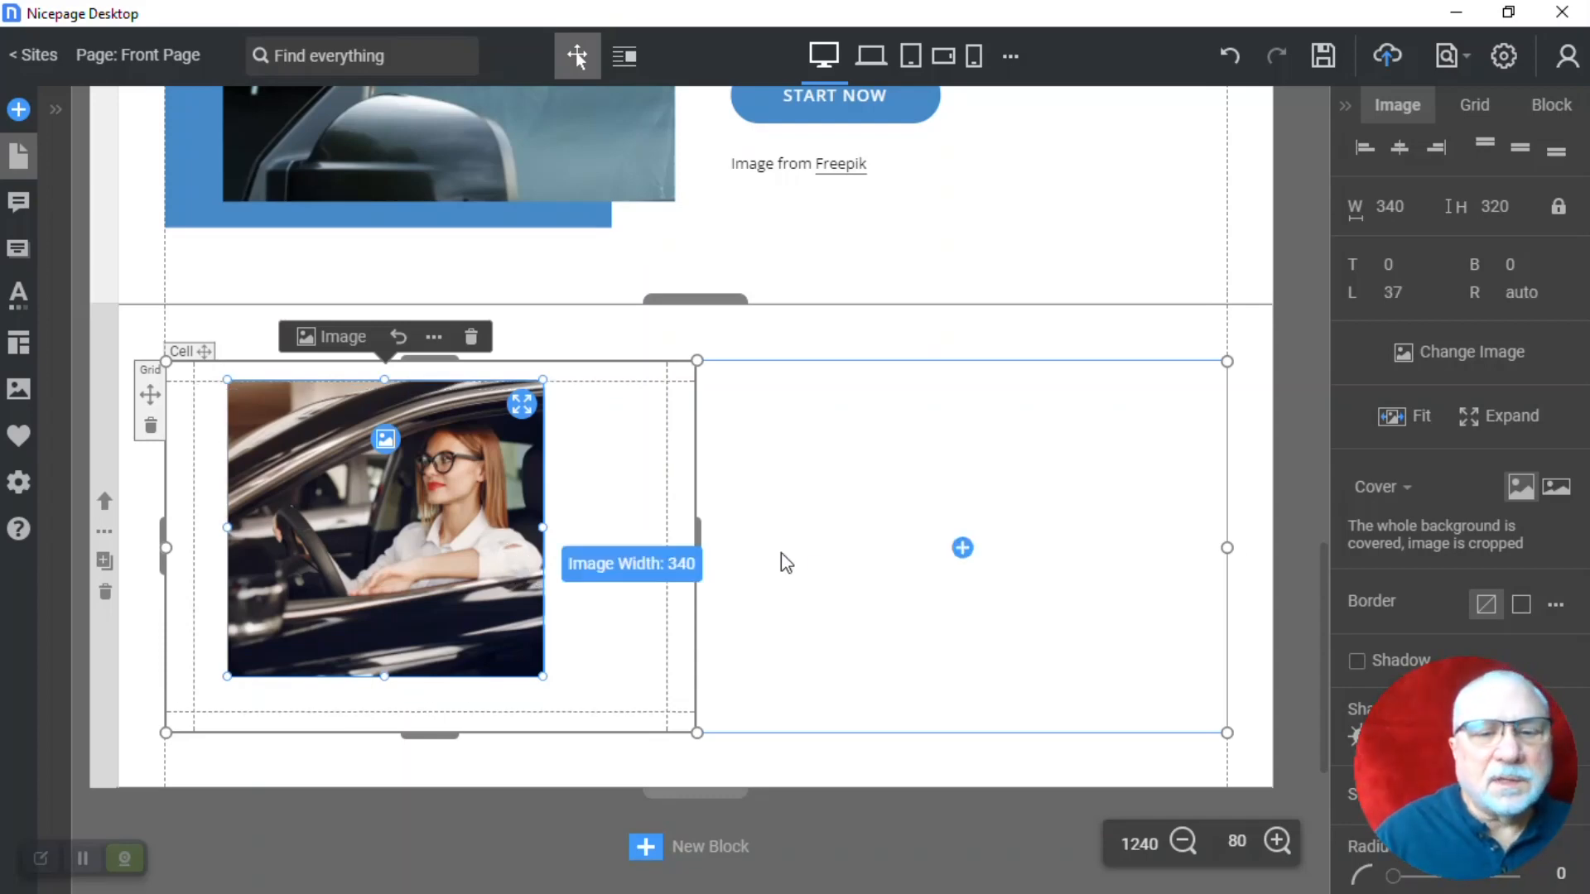
Place the photo of the couple in the car in the grid's second cell and widen it to 100% of the cell
{"action": "left_click", "coordinate": [964, 549]}
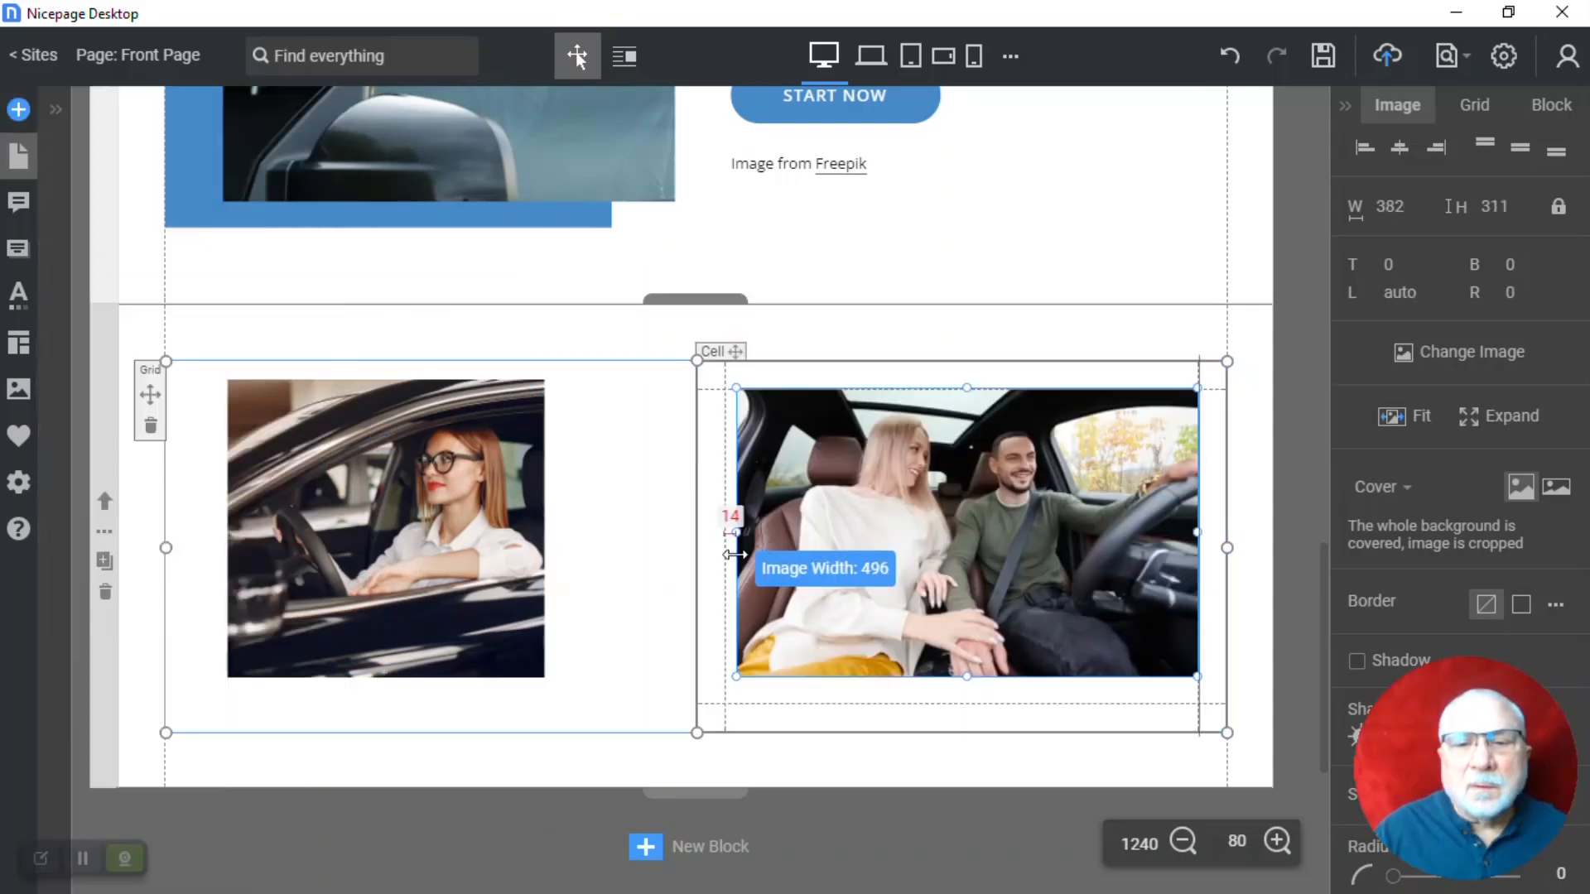
{"action": "left_click_drag", "start_coordinate": [727, 550], "coordinate": [1242, 434]}
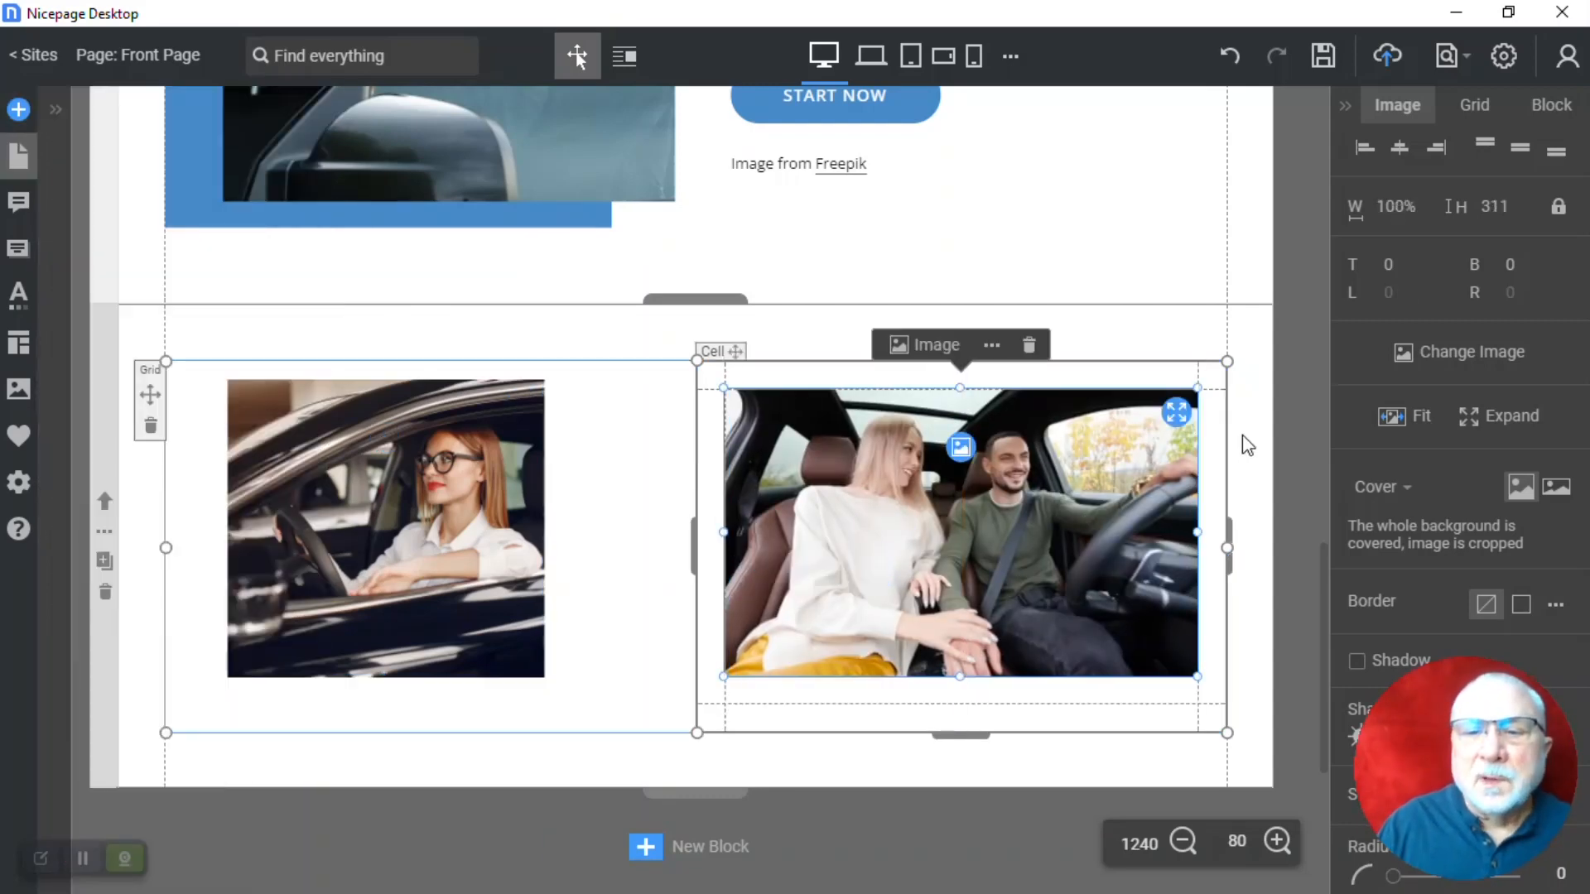
{"action": "left_click", "coordinate": [1241, 435]}
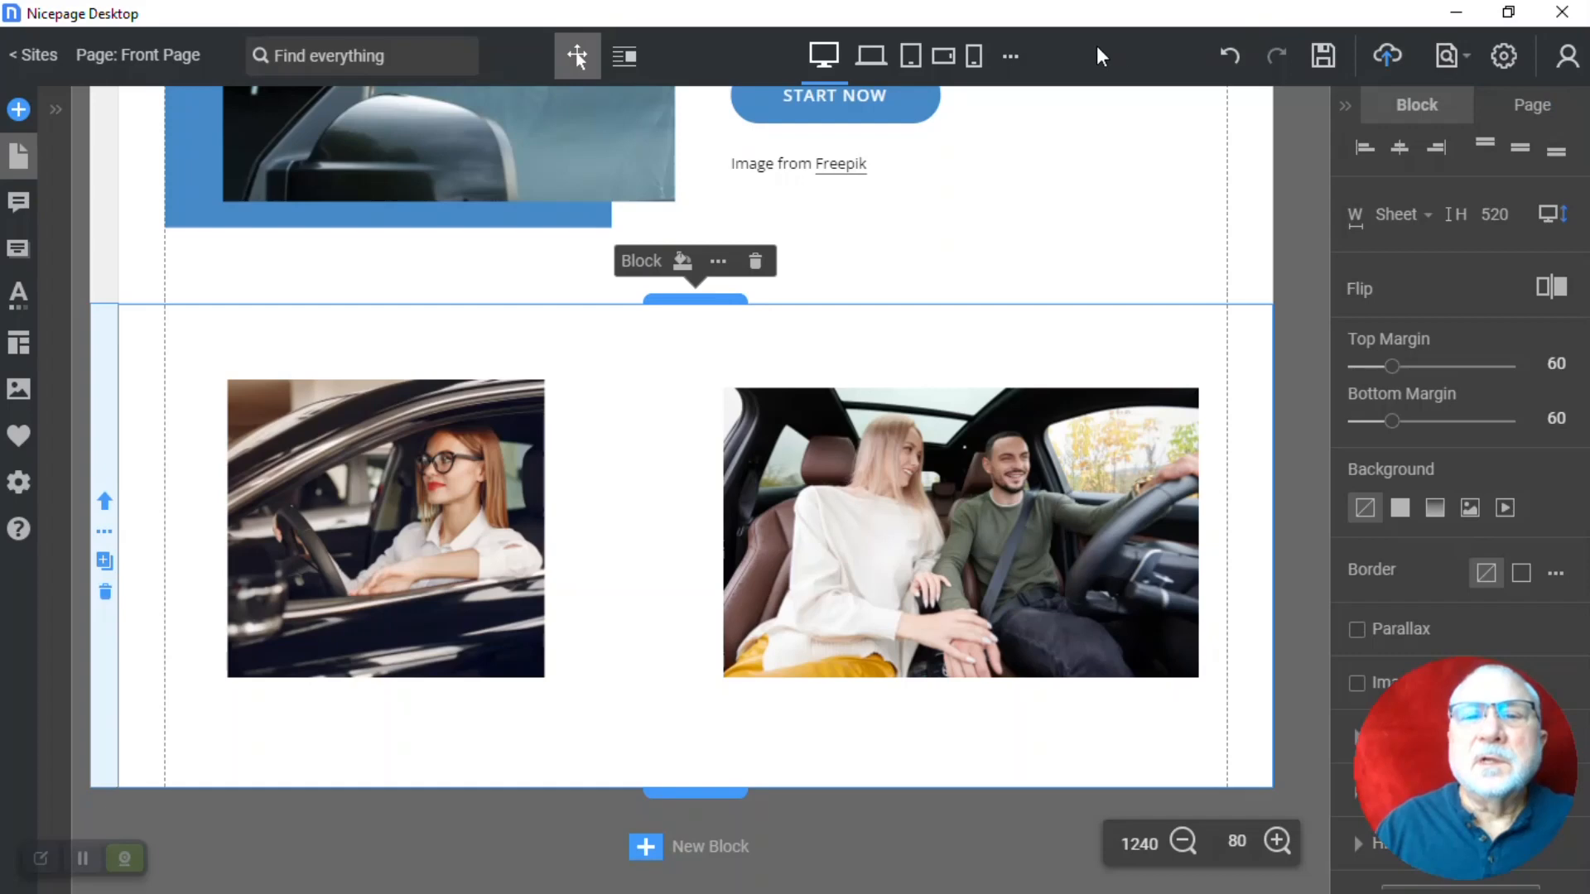
Check how the two-photo grid block is arranged in the phone view, and return to the desktop view
{"action": "left_click", "coordinate": [971, 58]}
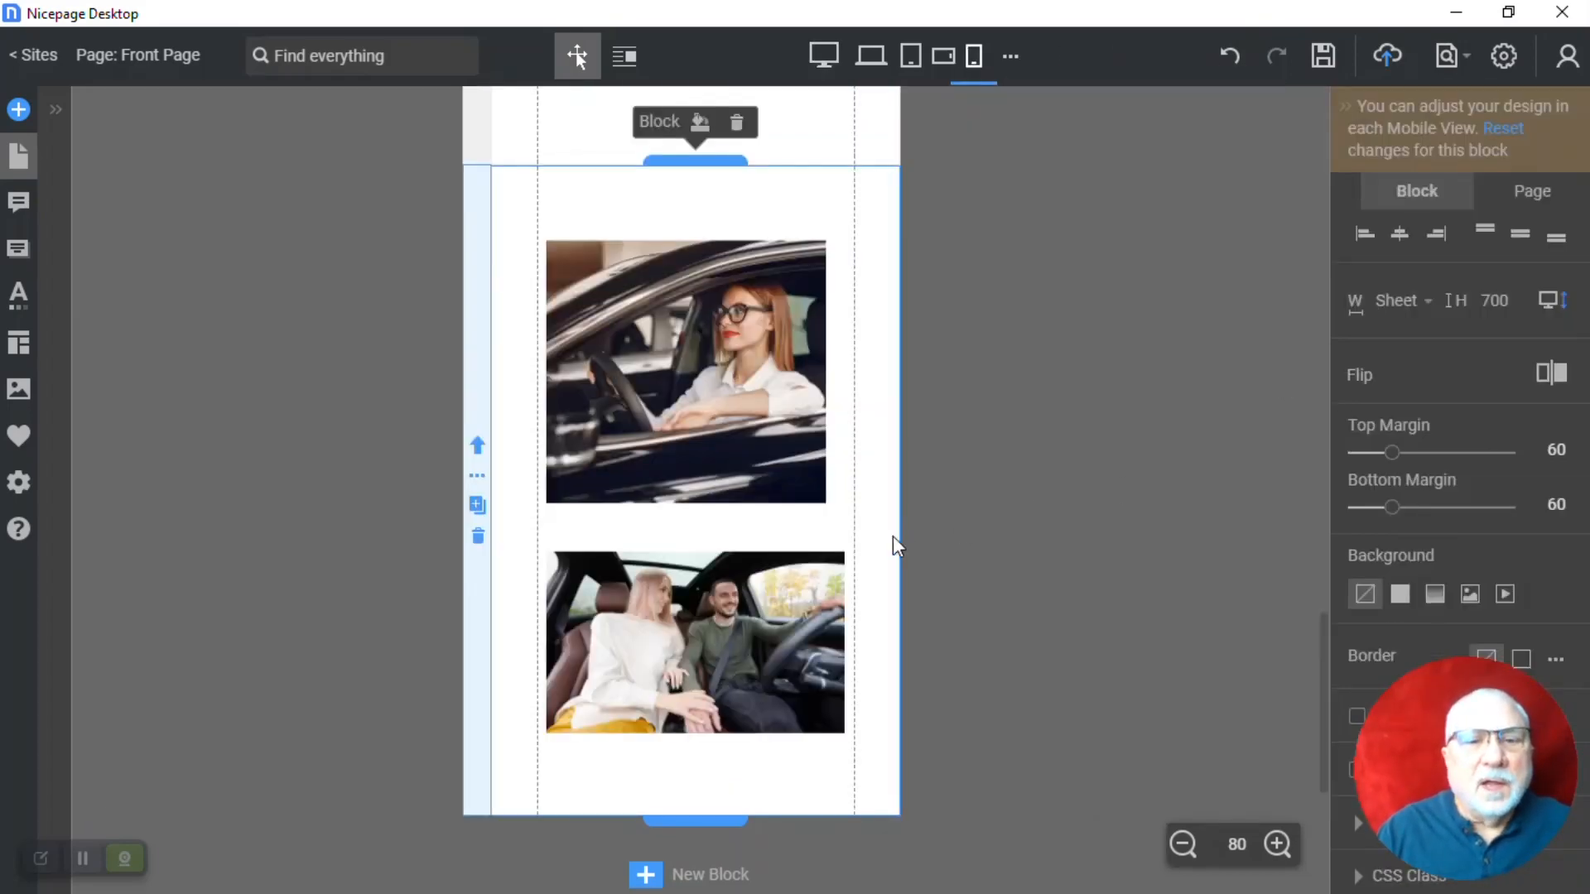
{"action": "scroll", "coordinate": [893, 535], "scroll_direction": "down", "scroll_amount": 5}
{"action": "scroll", "coordinate": [892, 534], "scroll_direction": "up", "scroll_amount": 5}
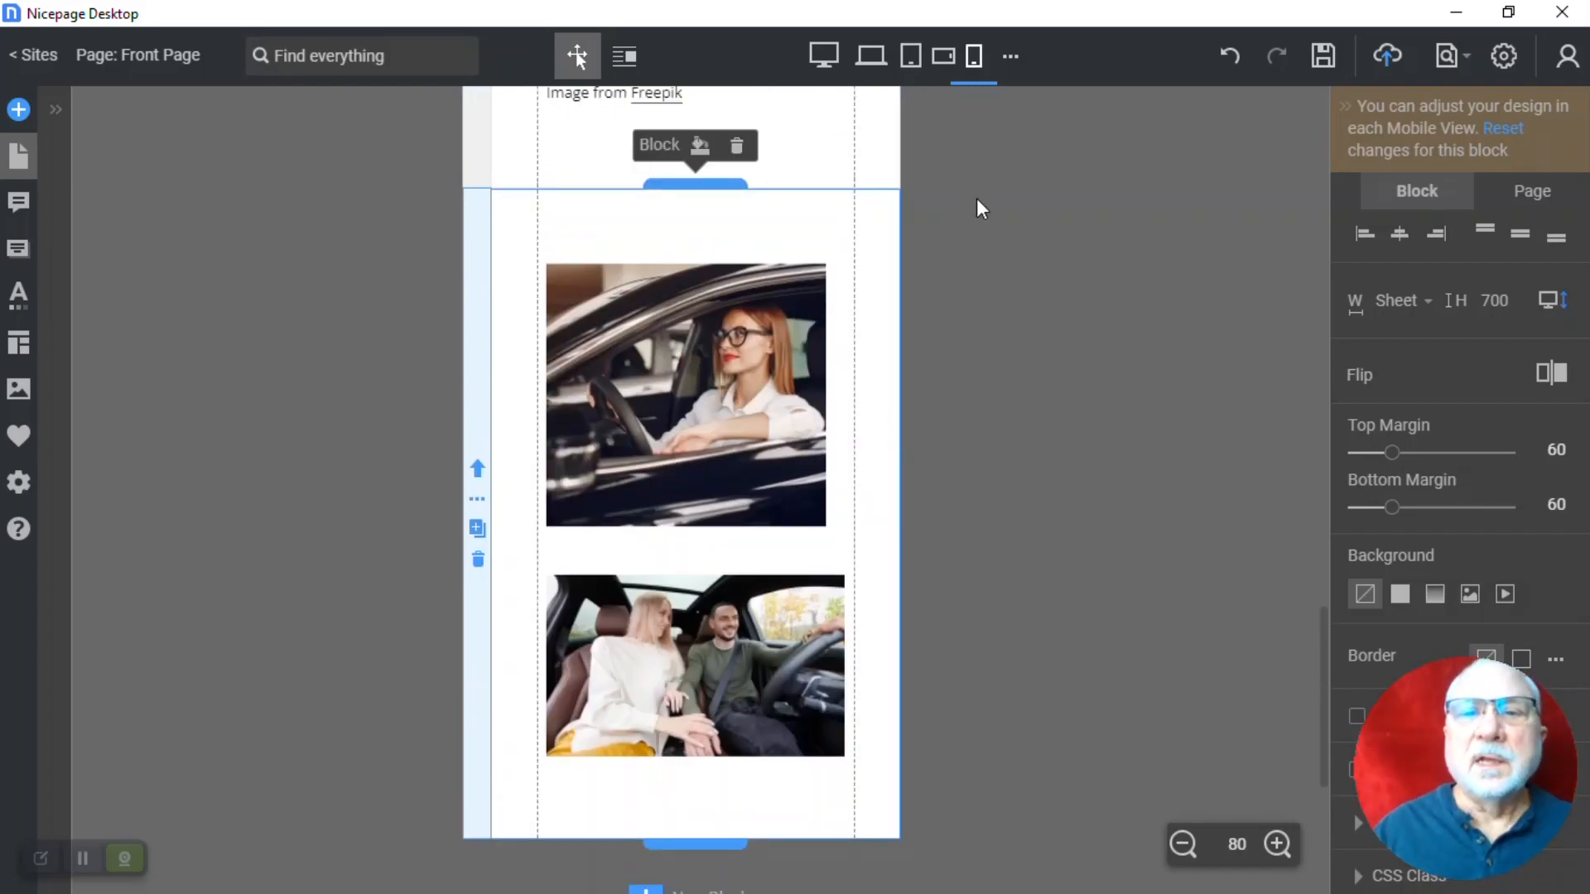
{"action": "left_click", "coordinate": [820, 58]}
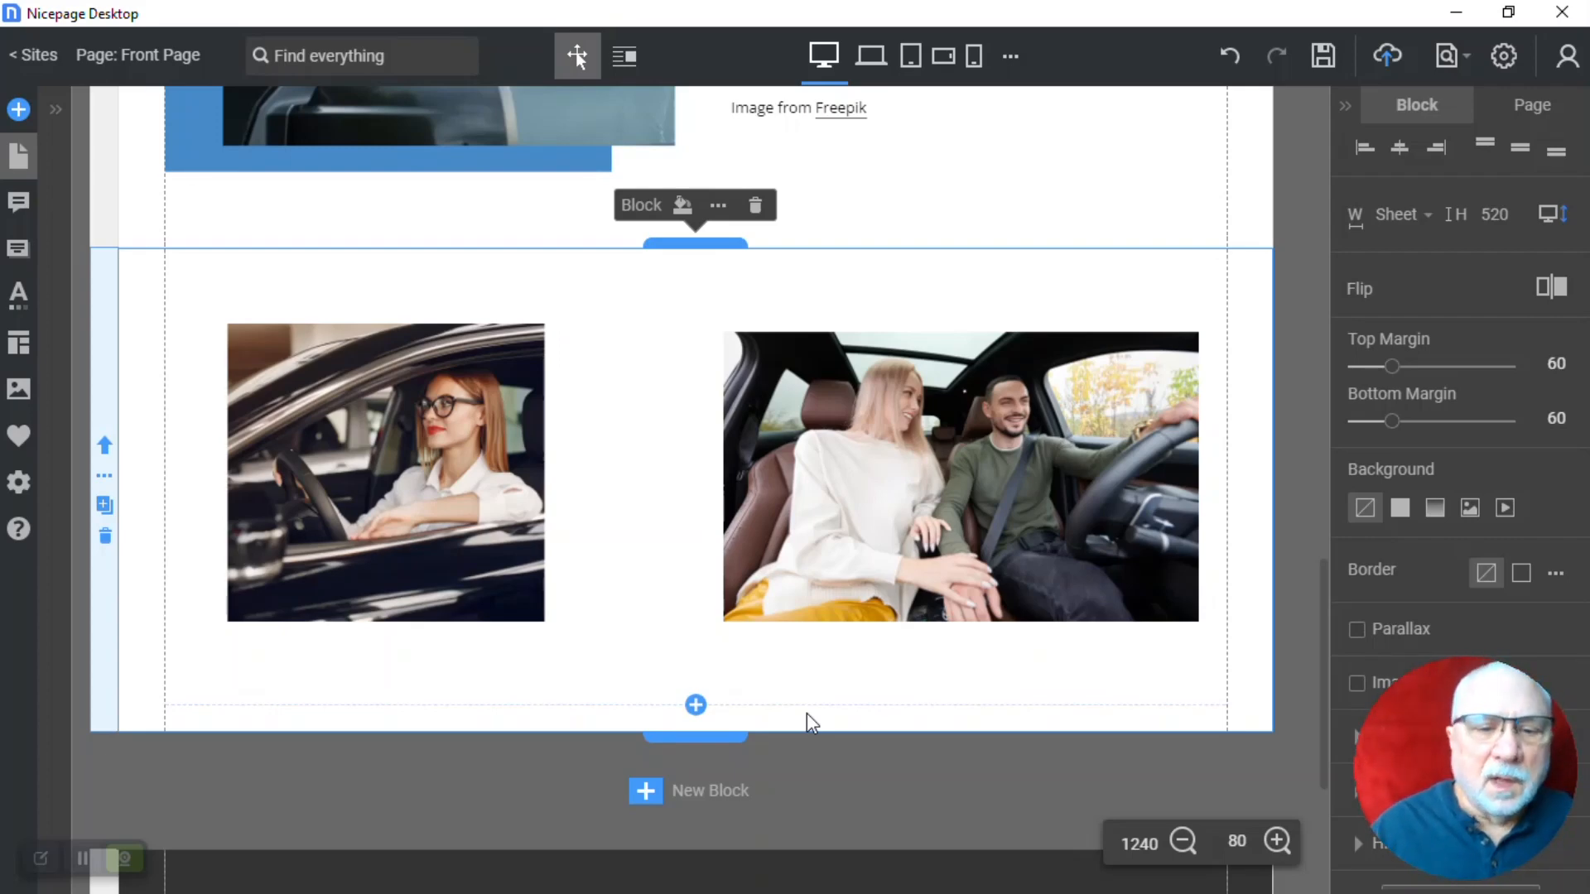
Add a modal popup using the "$10 off with email signup" design and return to the Front Page
{"action": "scroll", "coordinate": [818, 698], "scroll_direction": "down", "scroll_amount": 3}
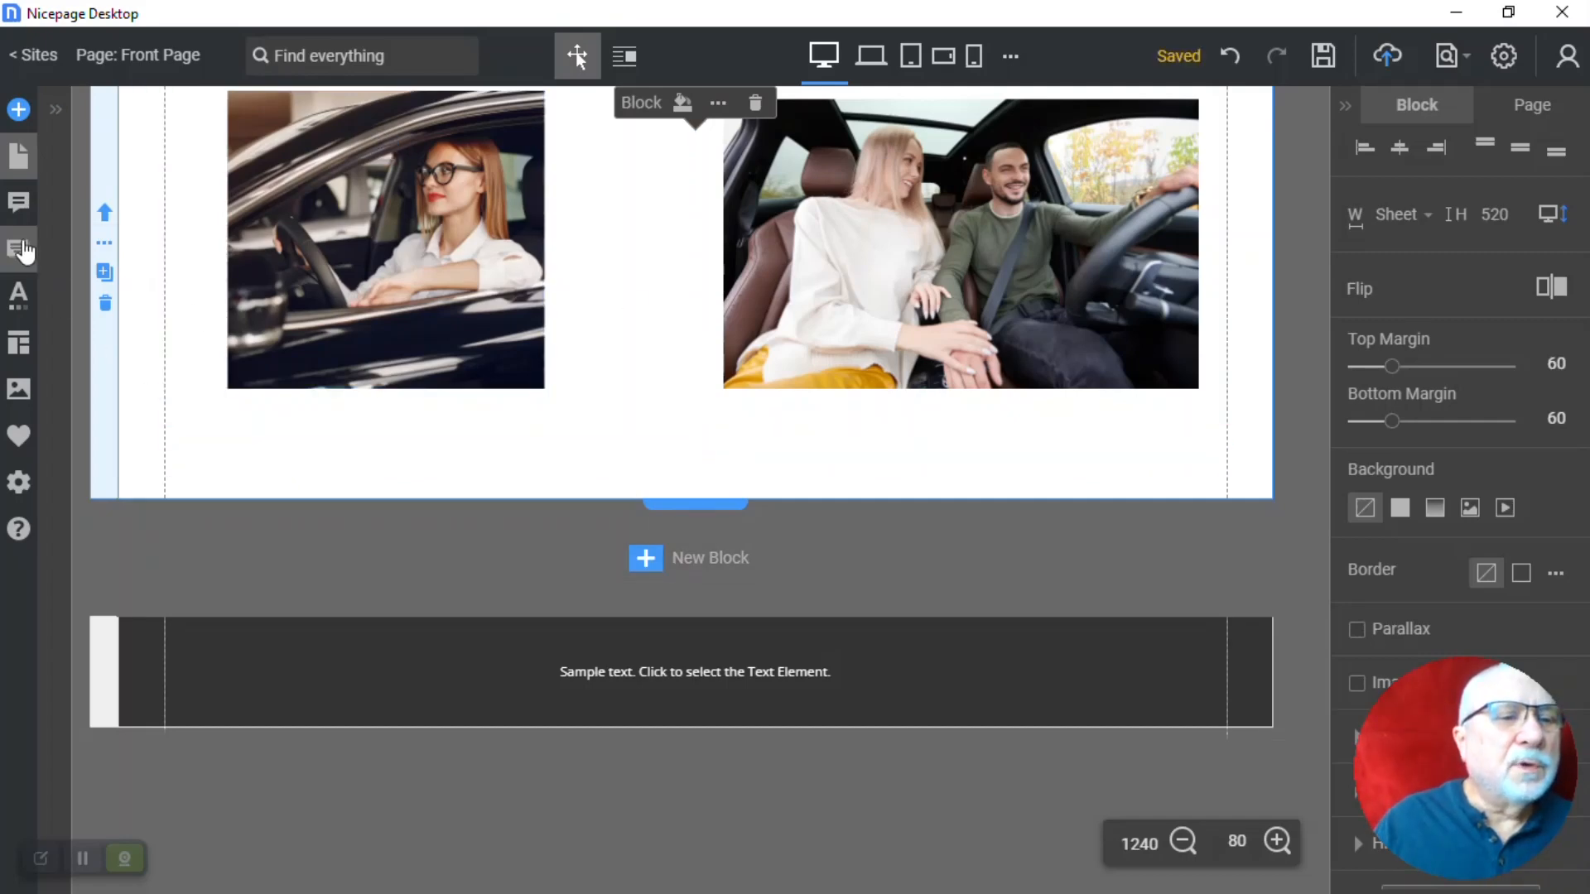
{"action": "left_click", "coordinate": [24, 251]}
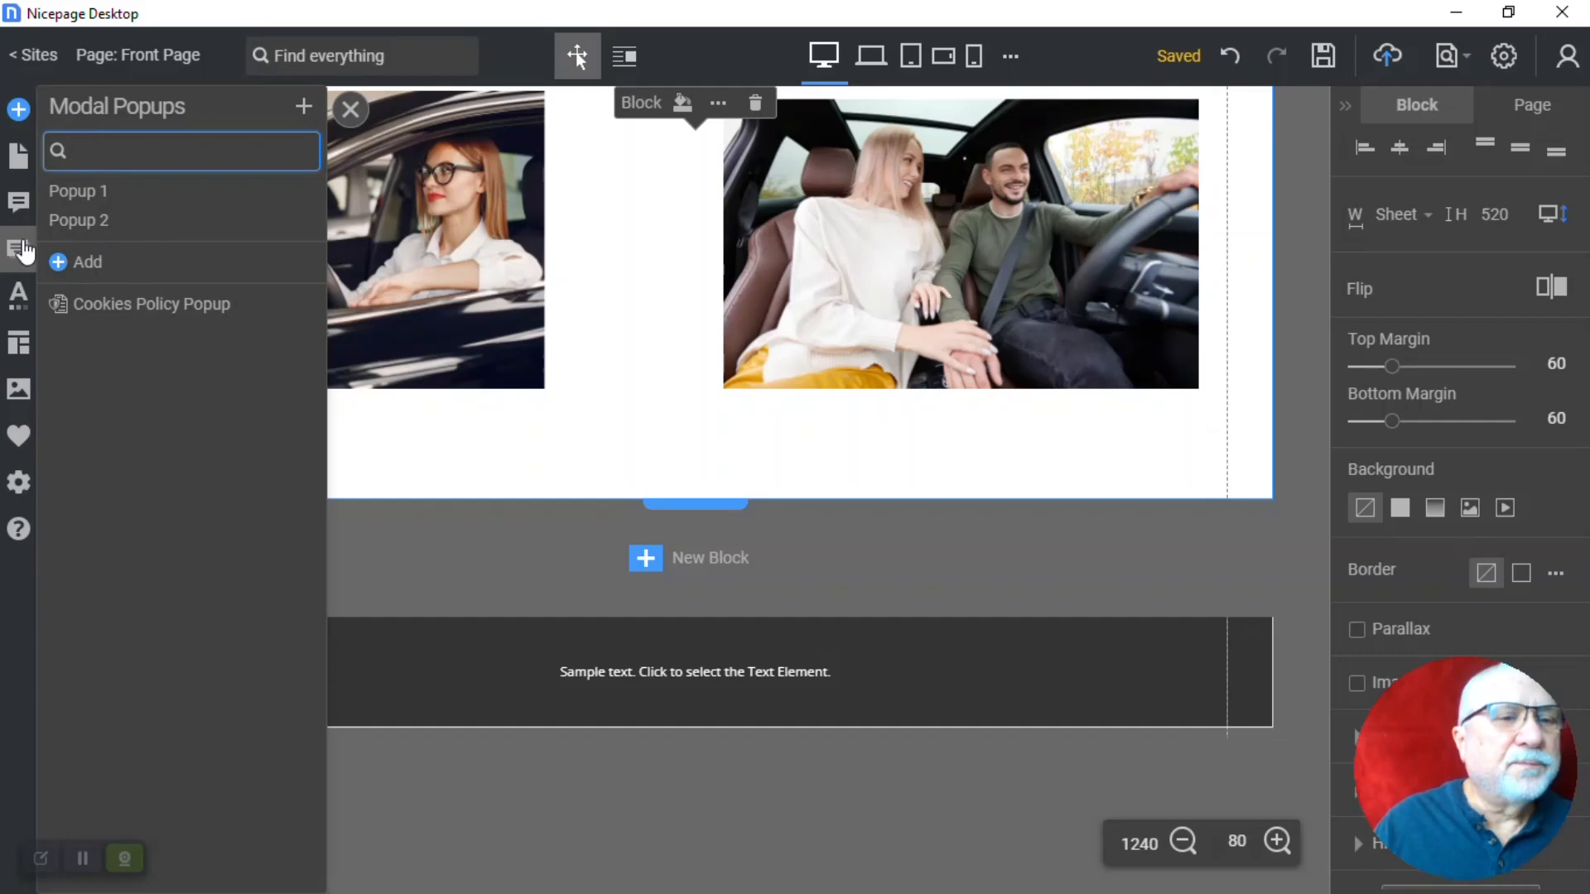
{"action": "left_click", "coordinate": [75, 262]}
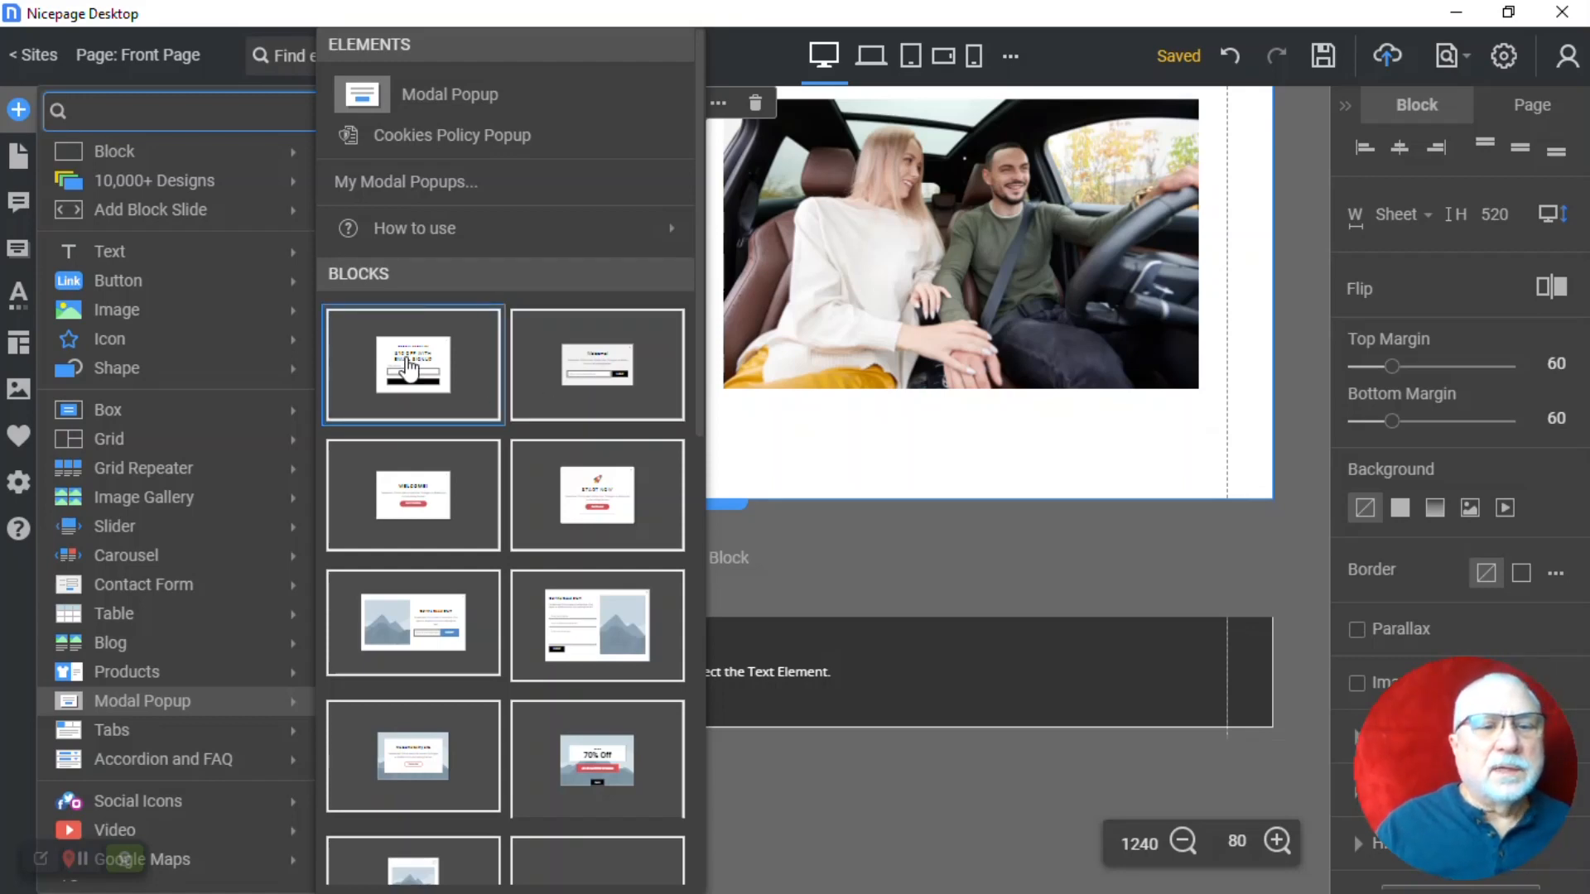
{"action": "left_click", "coordinate": [408, 368]}
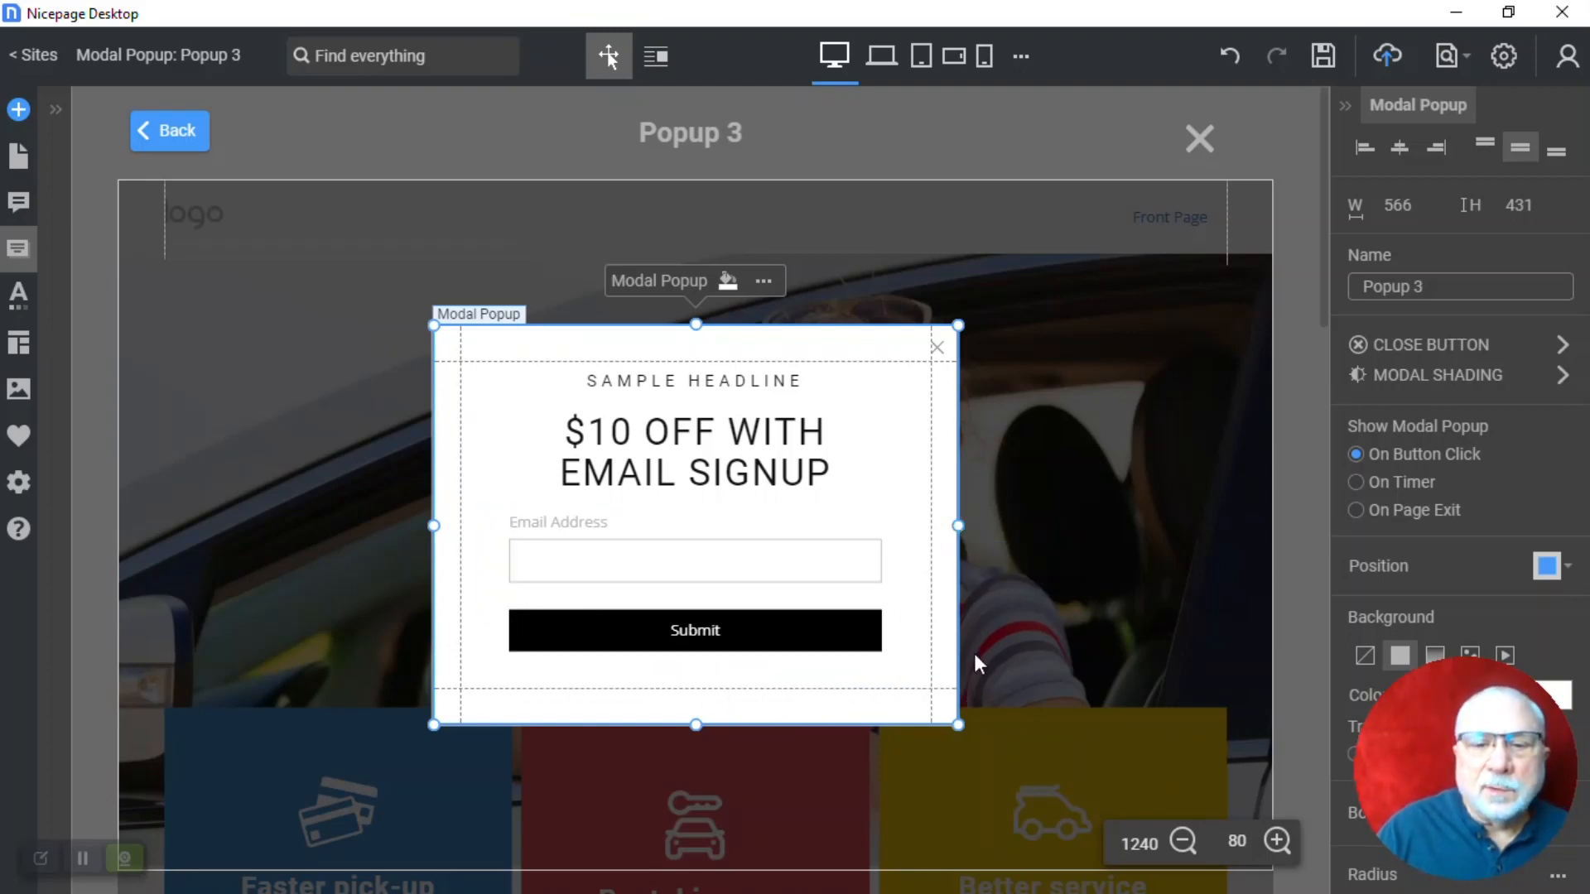
{"action": "left_click_drag", "start_coordinate": [963, 731], "coordinate": [1076, 532]}
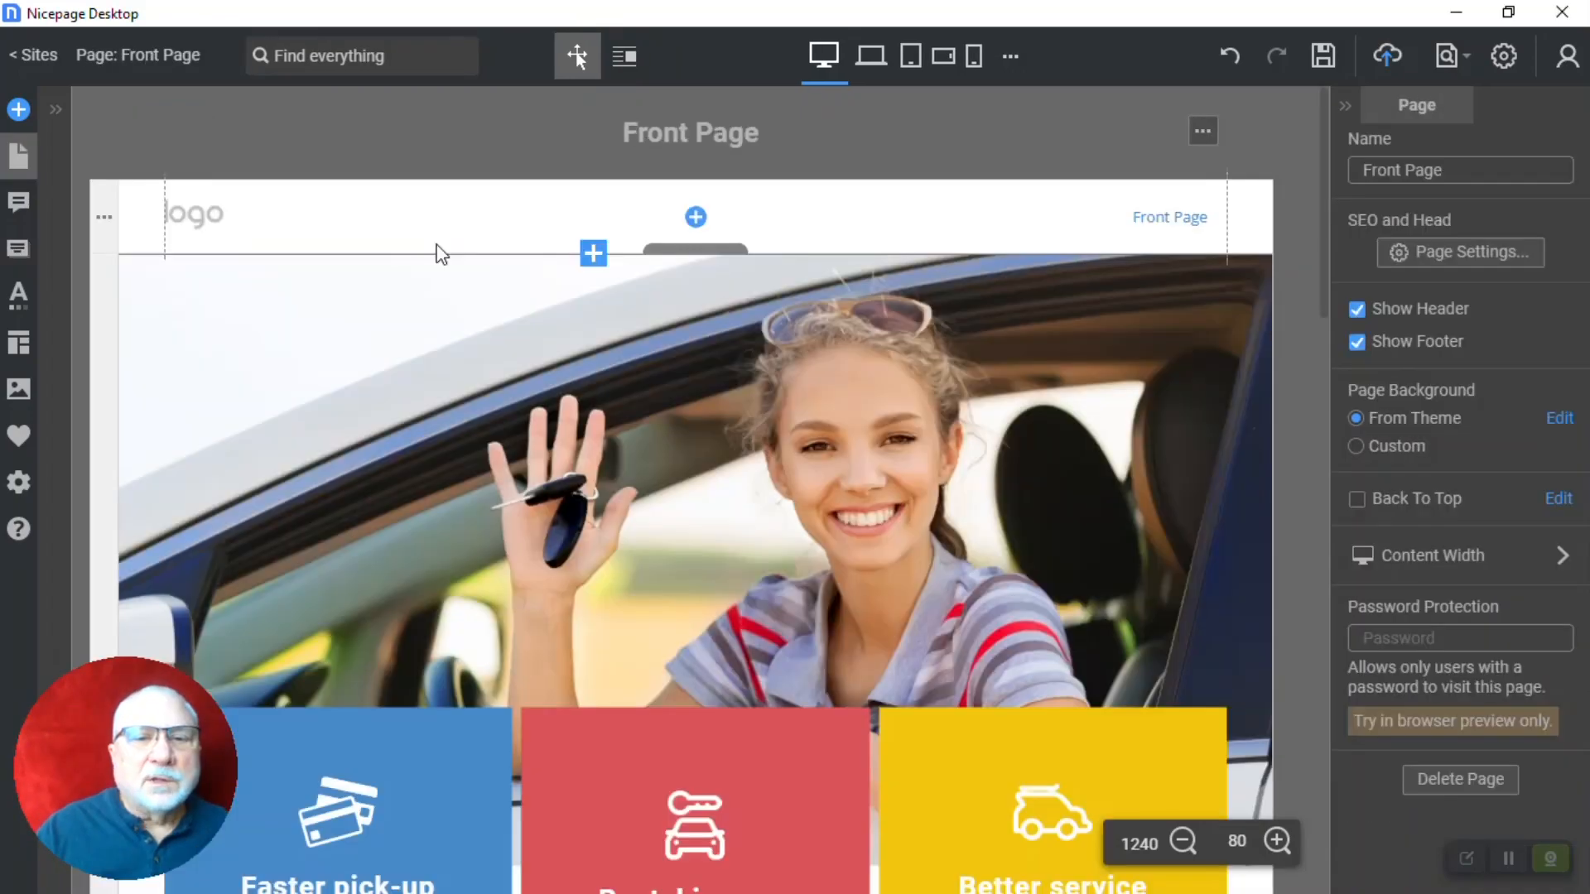
Insert a solid blue rectangular button below the two-photo grid and centre it horizontally in the block
{"action": "scroll", "coordinate": [436, 249], "scroll_direction": "down", "scroll_amount": 10}
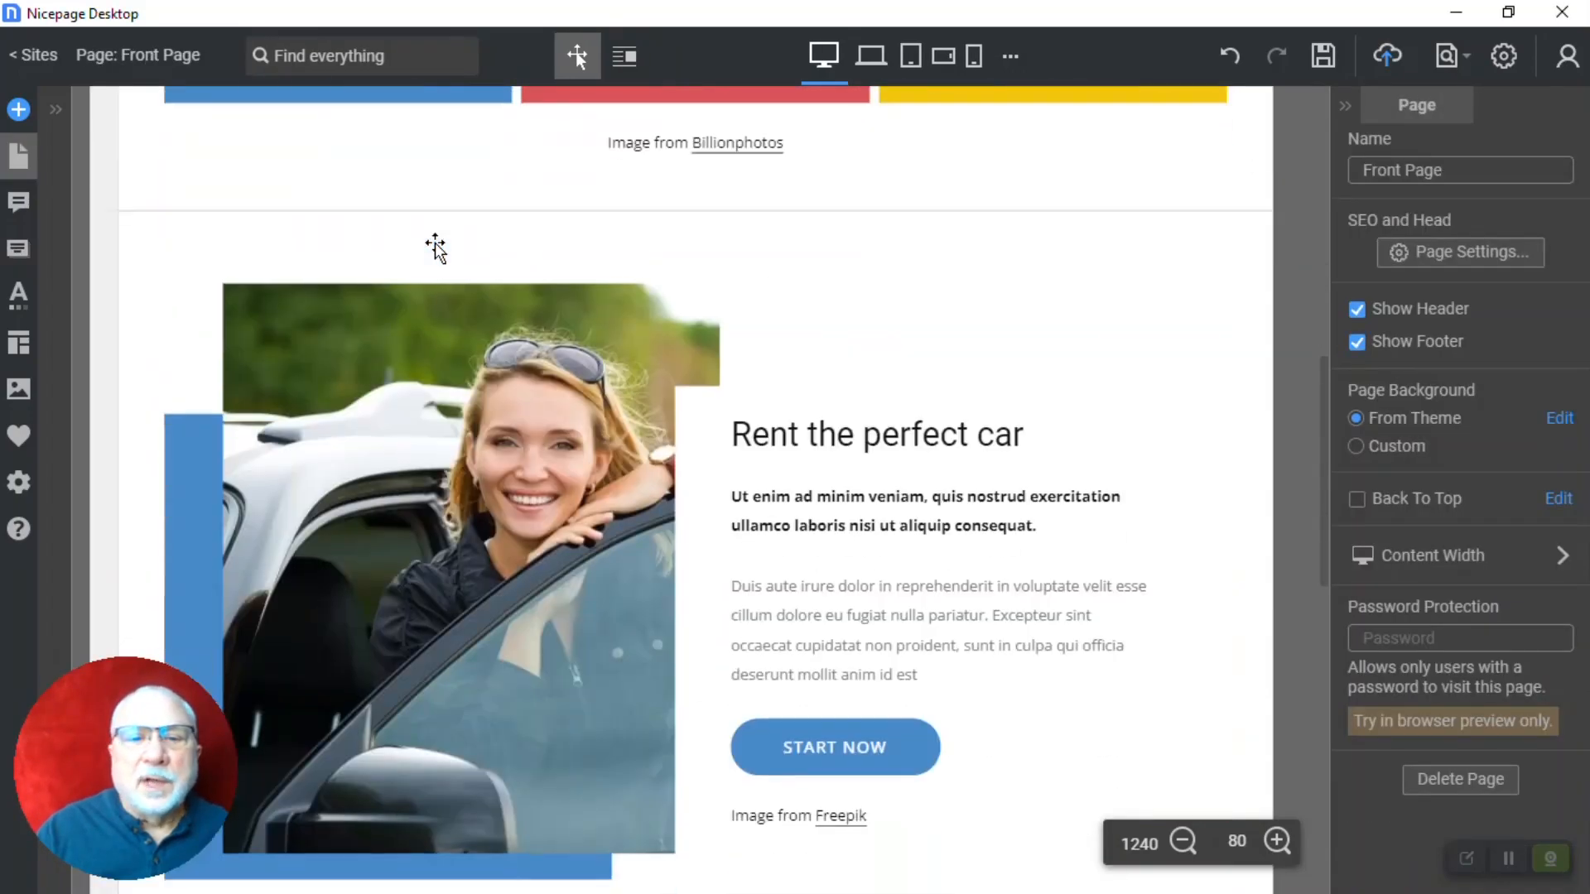
{"action": "scroll", "coordinate": [441, 247], "scroll_direction": "down", "scroll_amount": 3}
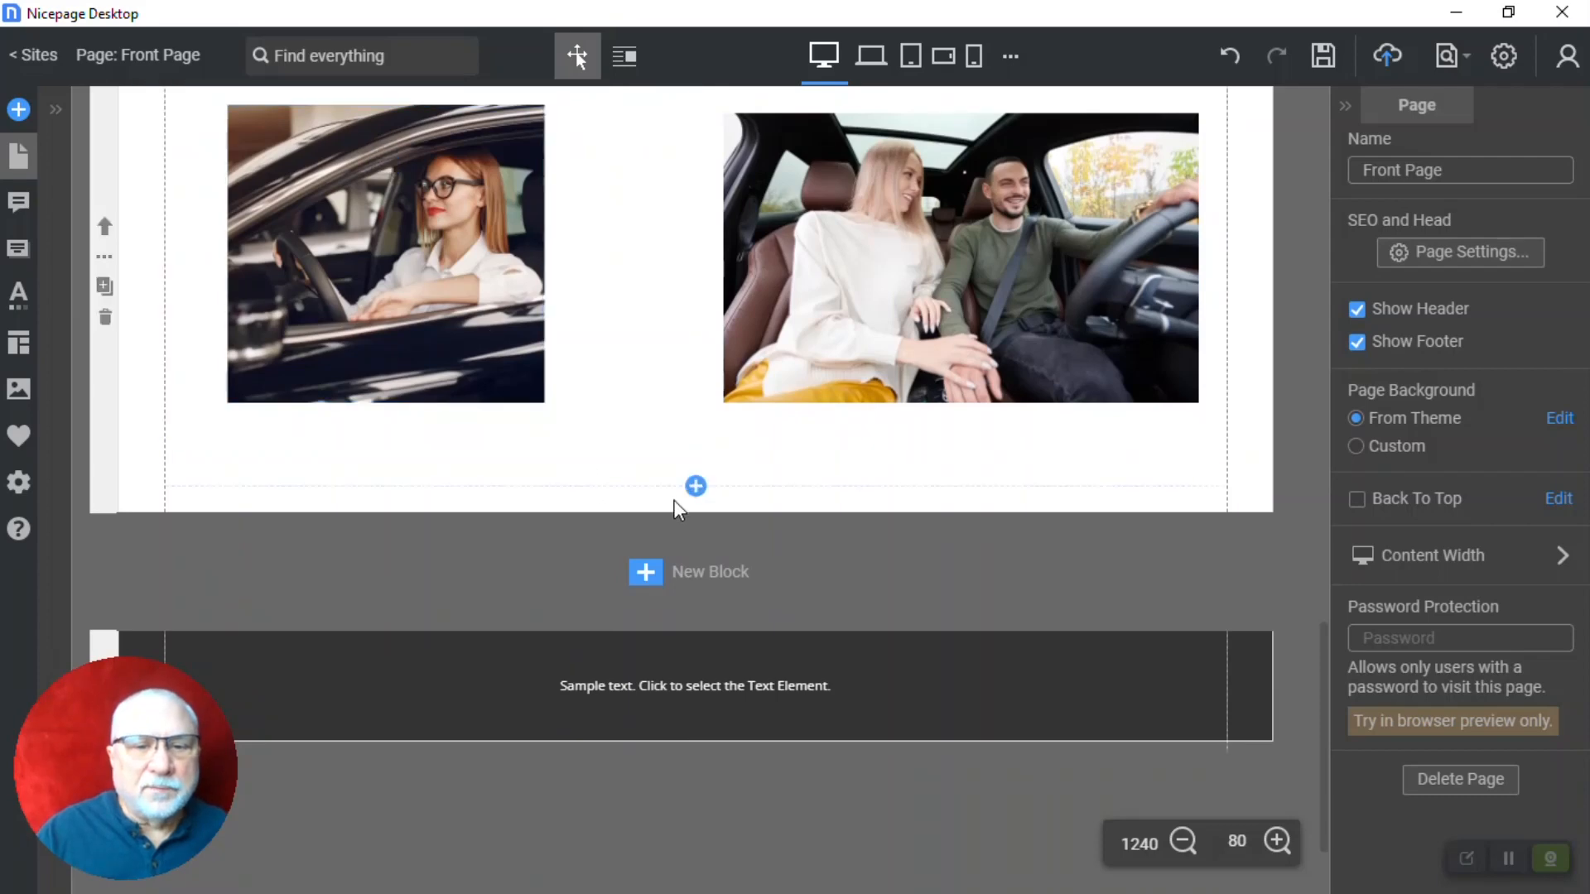
{"action": "left_click", "coordinate": [697, 487]}
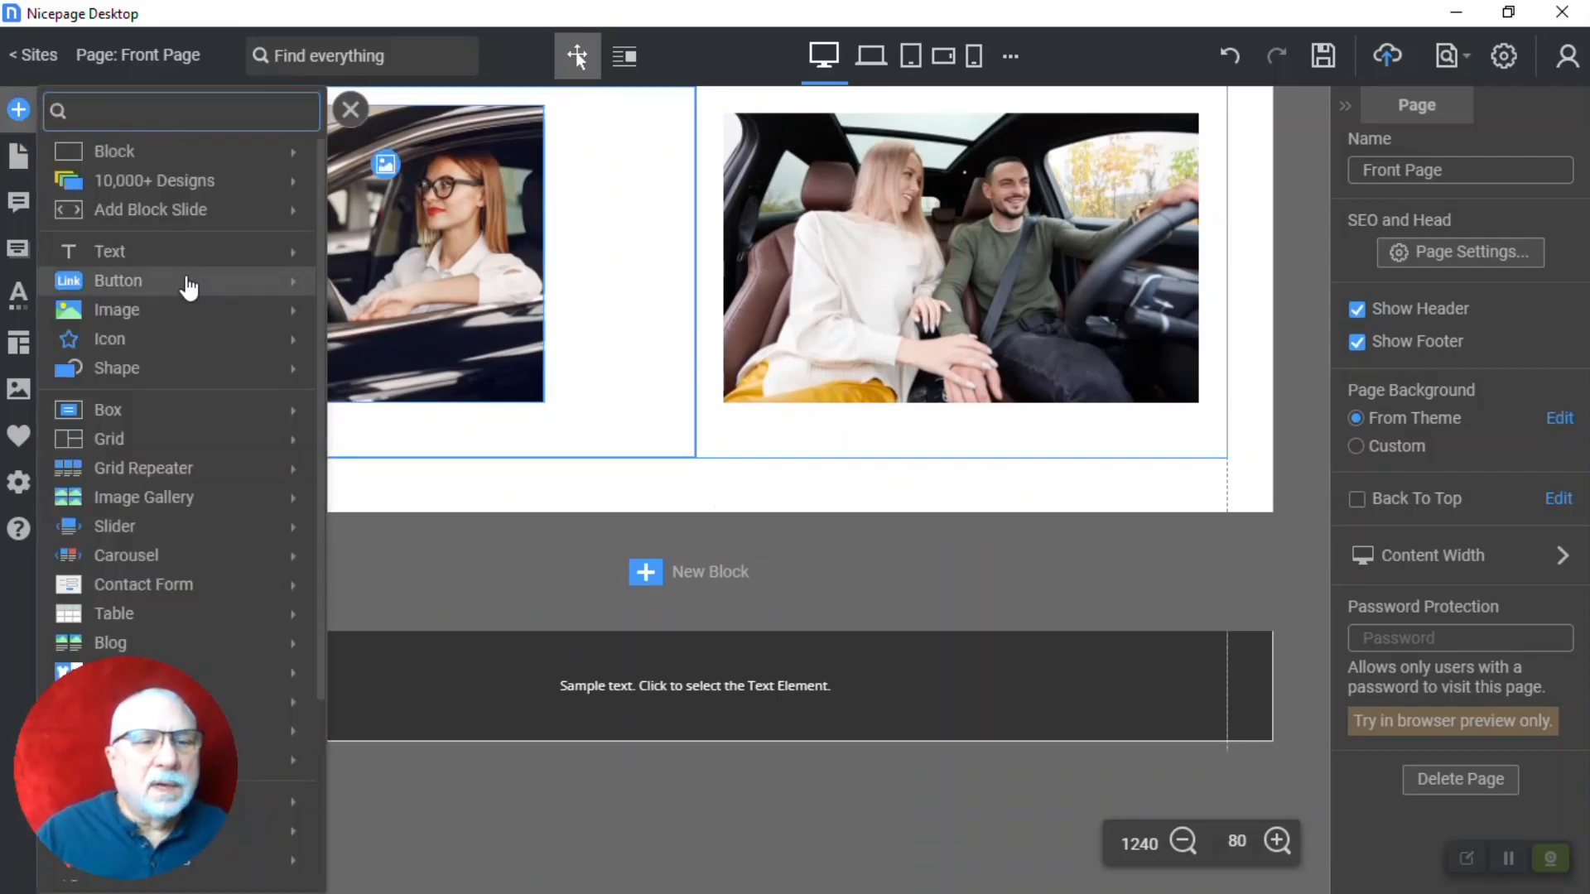
{"action": "mouse_move", "coordinate": [189, 286]}
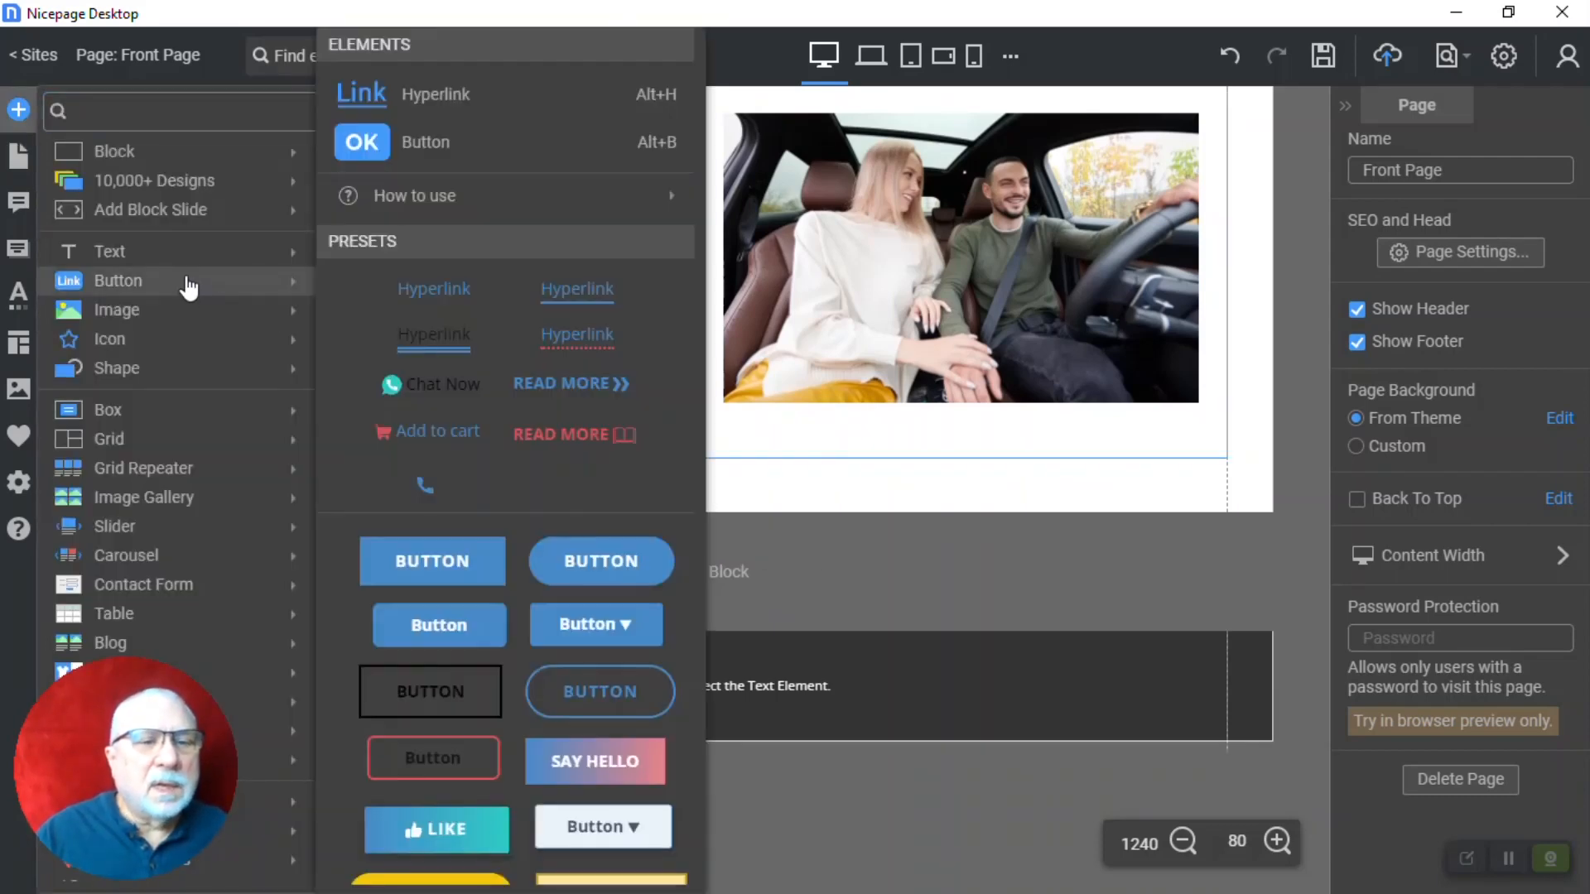
{"action": "left_click", "coordinate": [425, 563]}
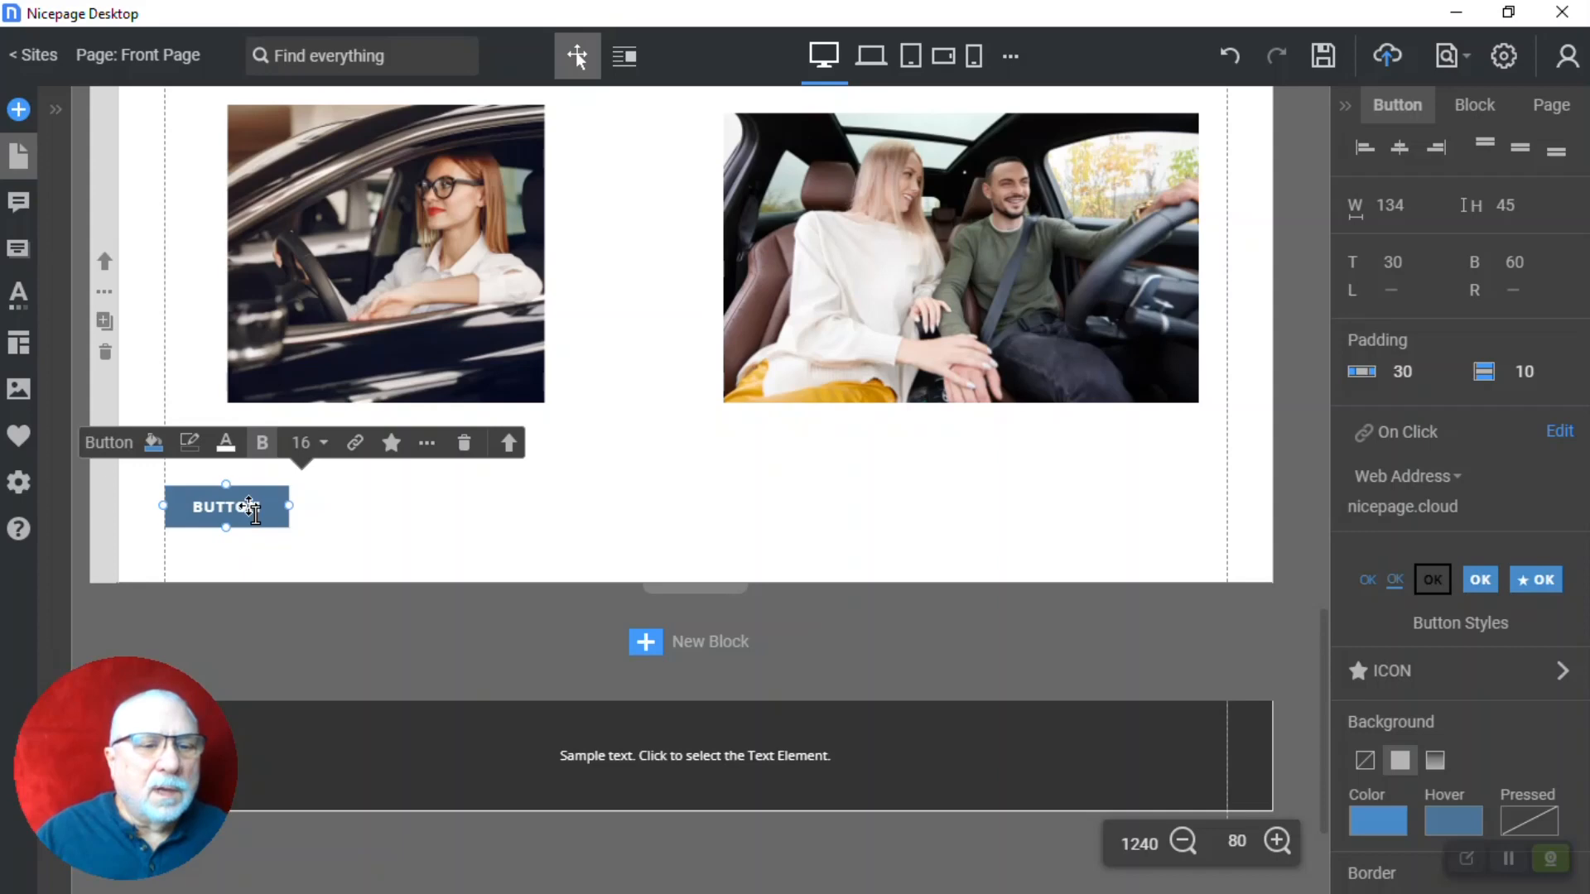
{"action": "left_click_drag", "start_coordinate": [251, 517], "coordinate": [723, 524]}
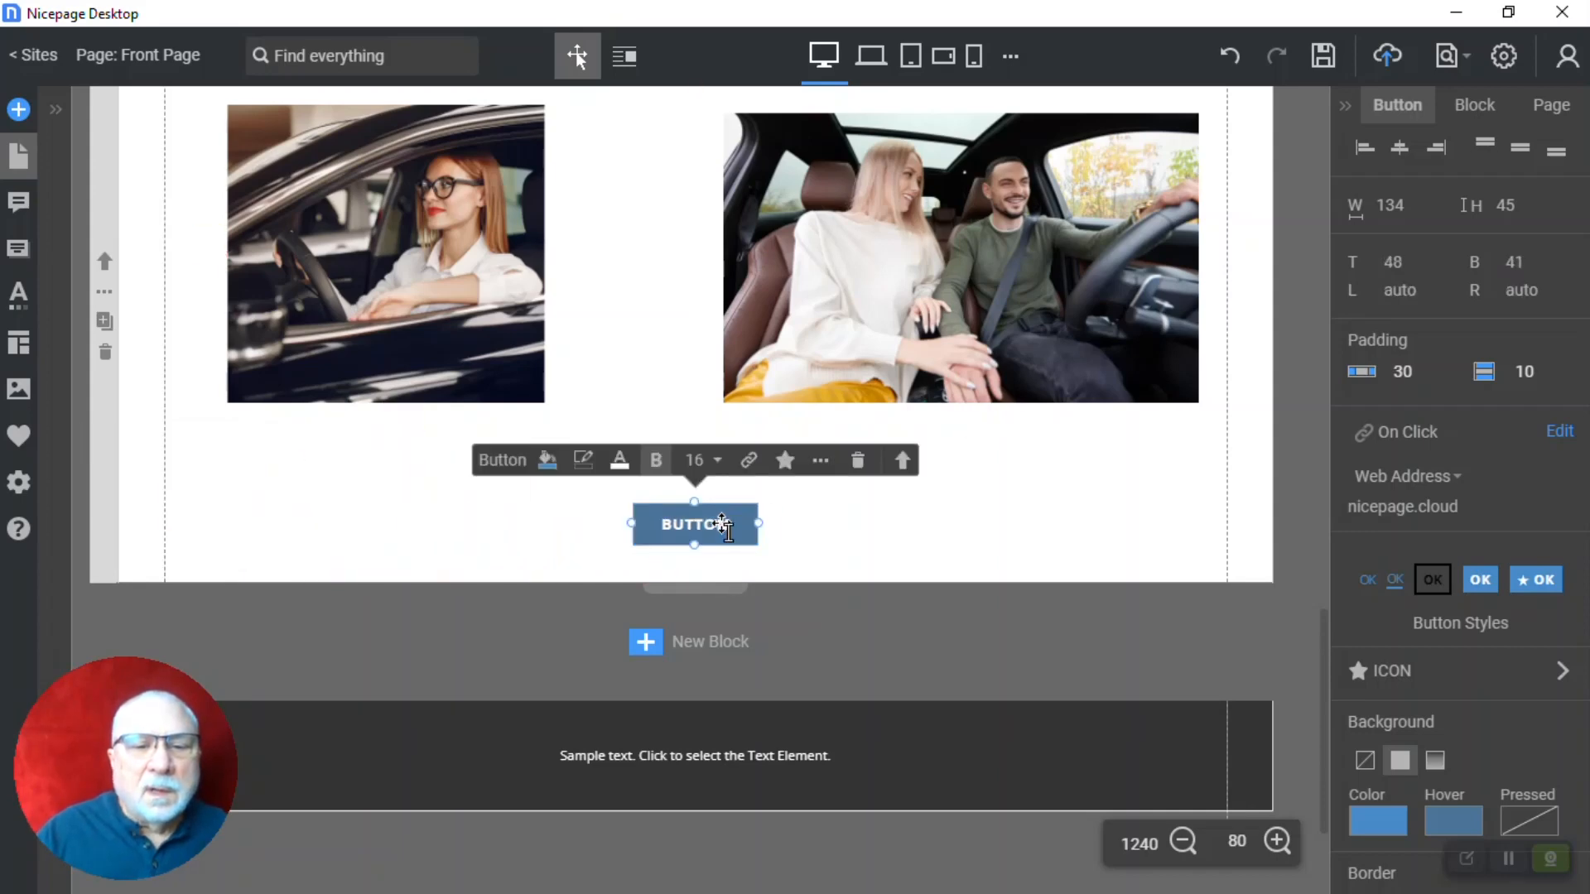
Change the new button's text to "MODAL POPUP"
{"action": "double_click", "coordinate": [723, 525]}
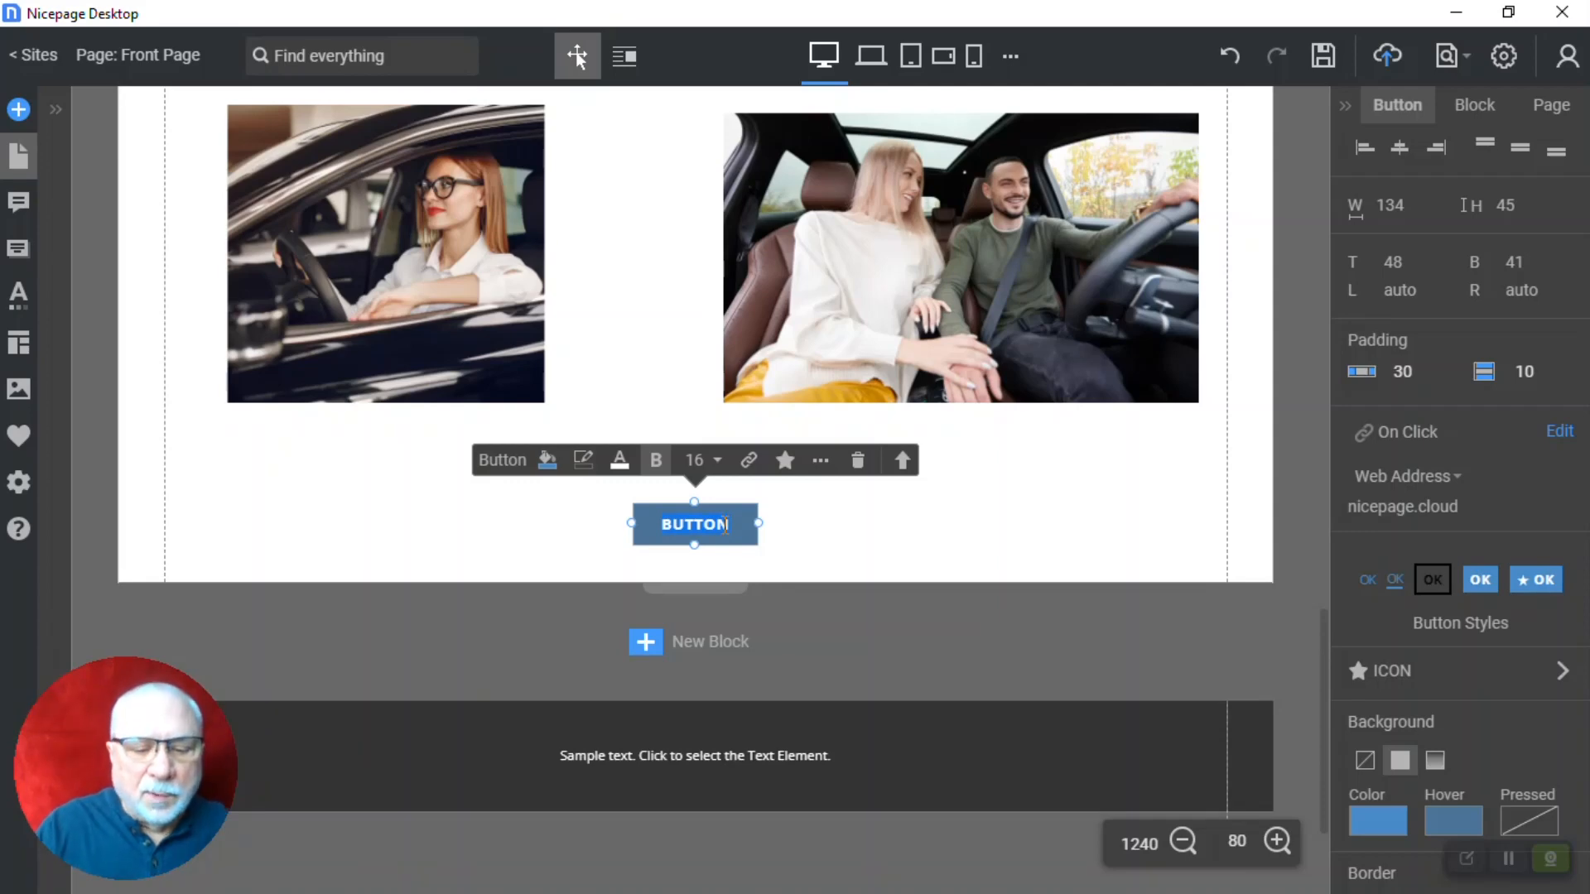
{"action": "type", "text": "MO"}
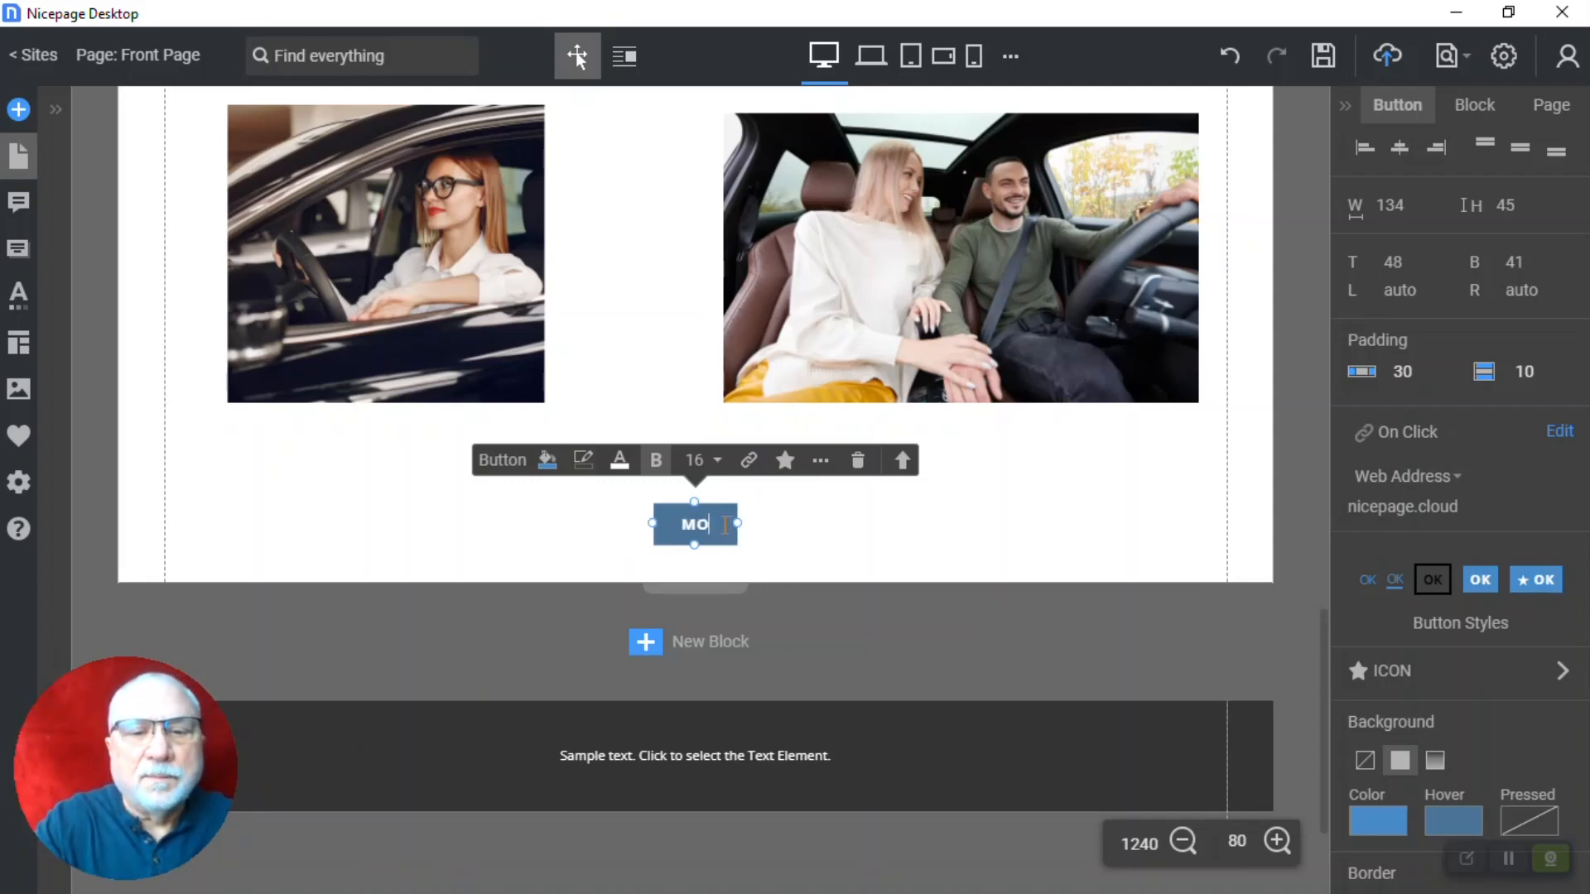
{"action": "type", "text": "DAL POPUP"}
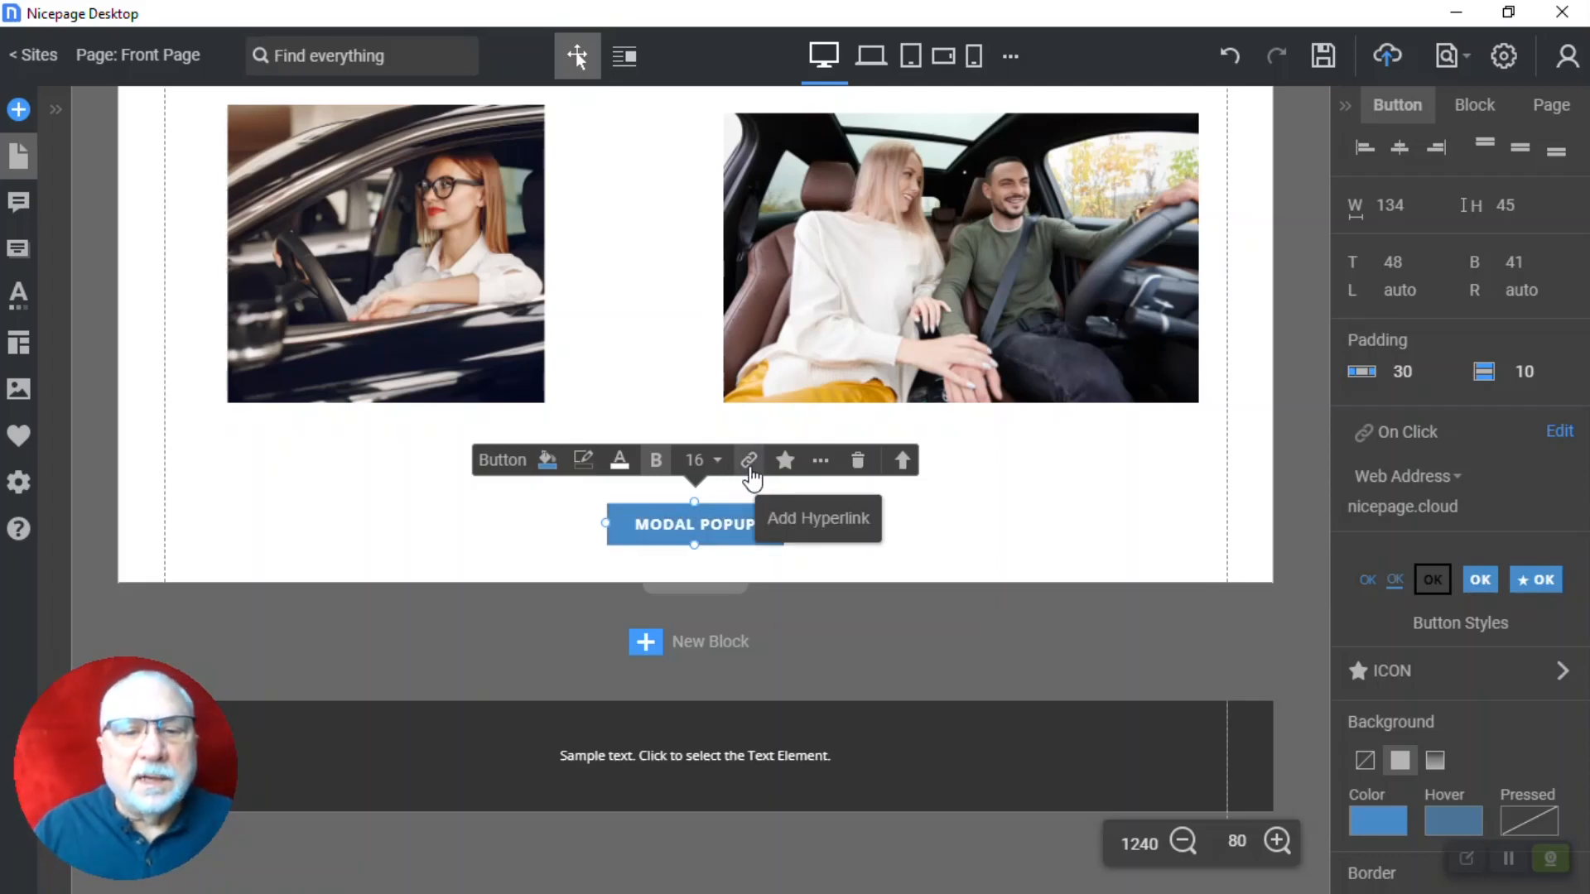
Link the "MODAL POPUP" button to the modal popup named Popup 3
{"action": "left_click", "coordinate": [748, 460]}
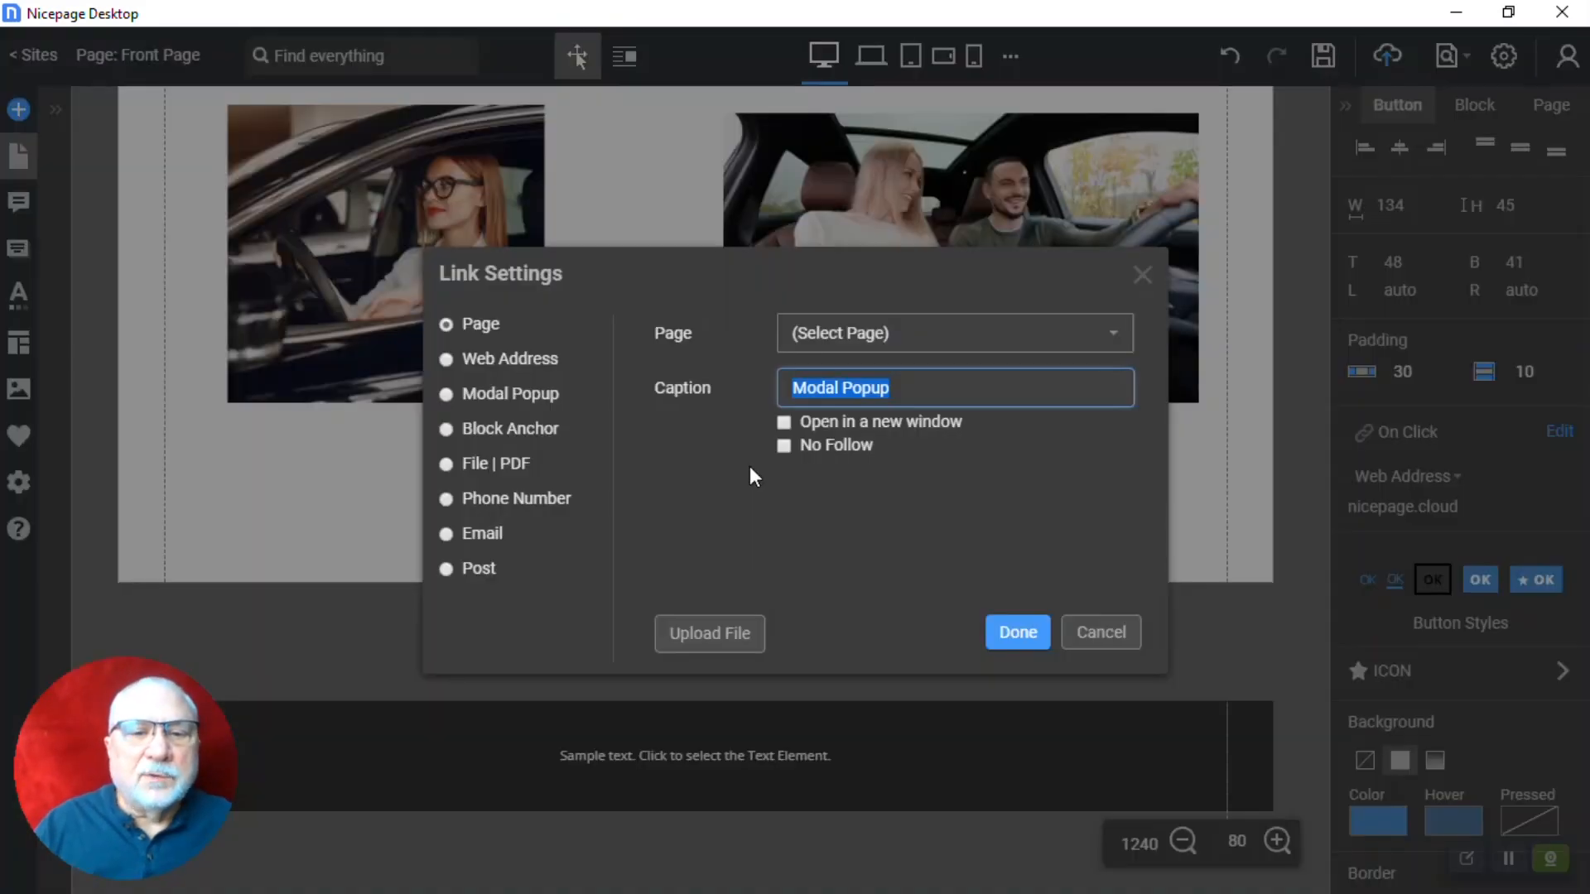
{"action": "left_click", "coordinate": [451, 395]}
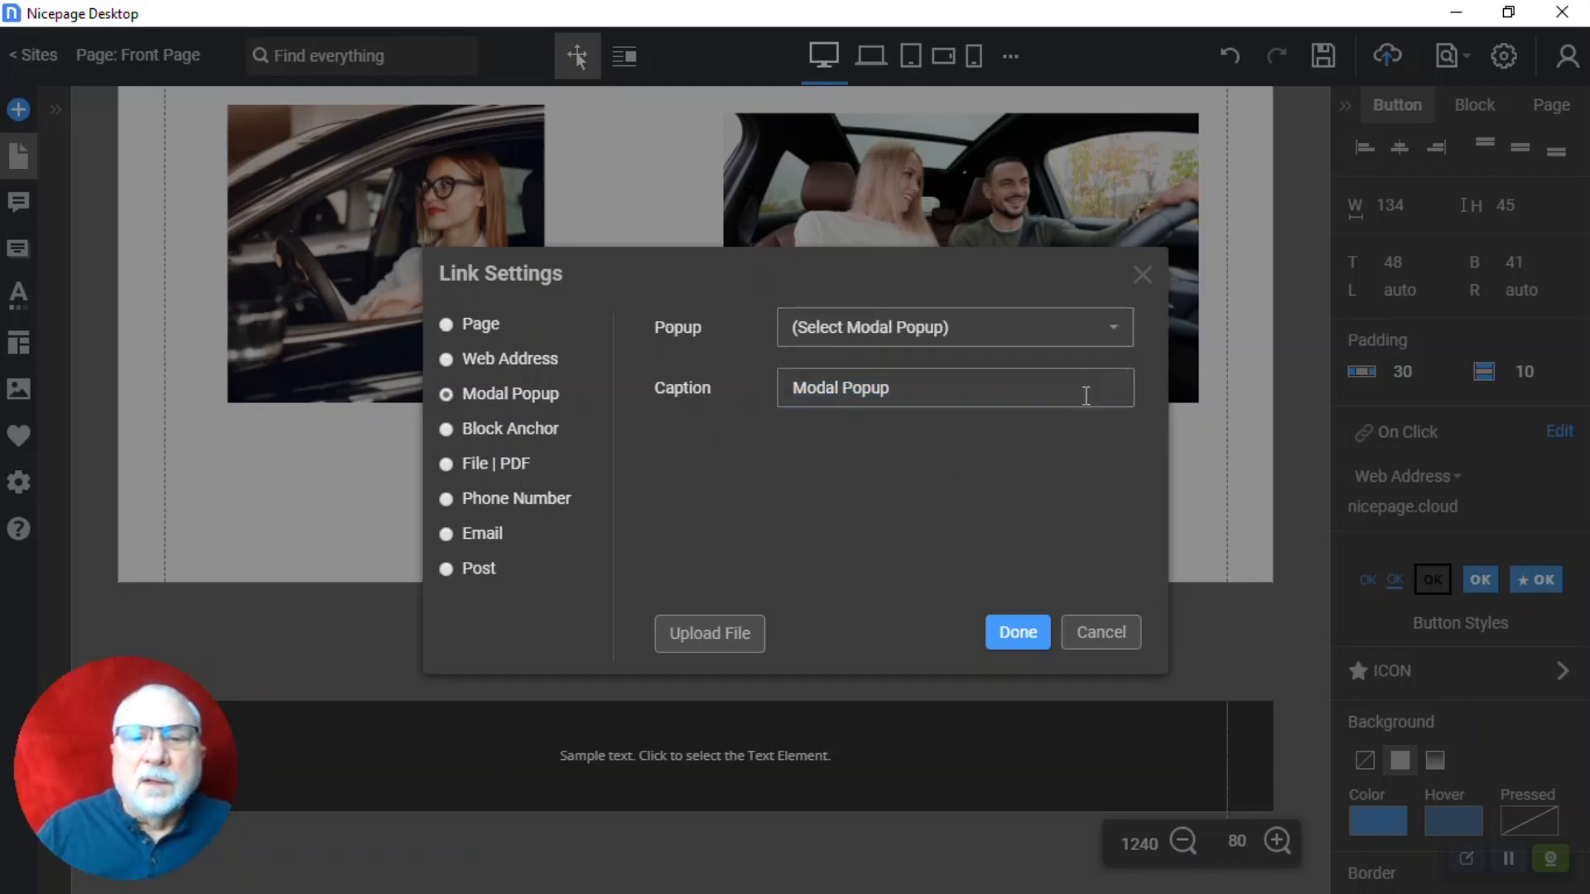
{"action": "left_click", "coordinate": [1113, 333]}
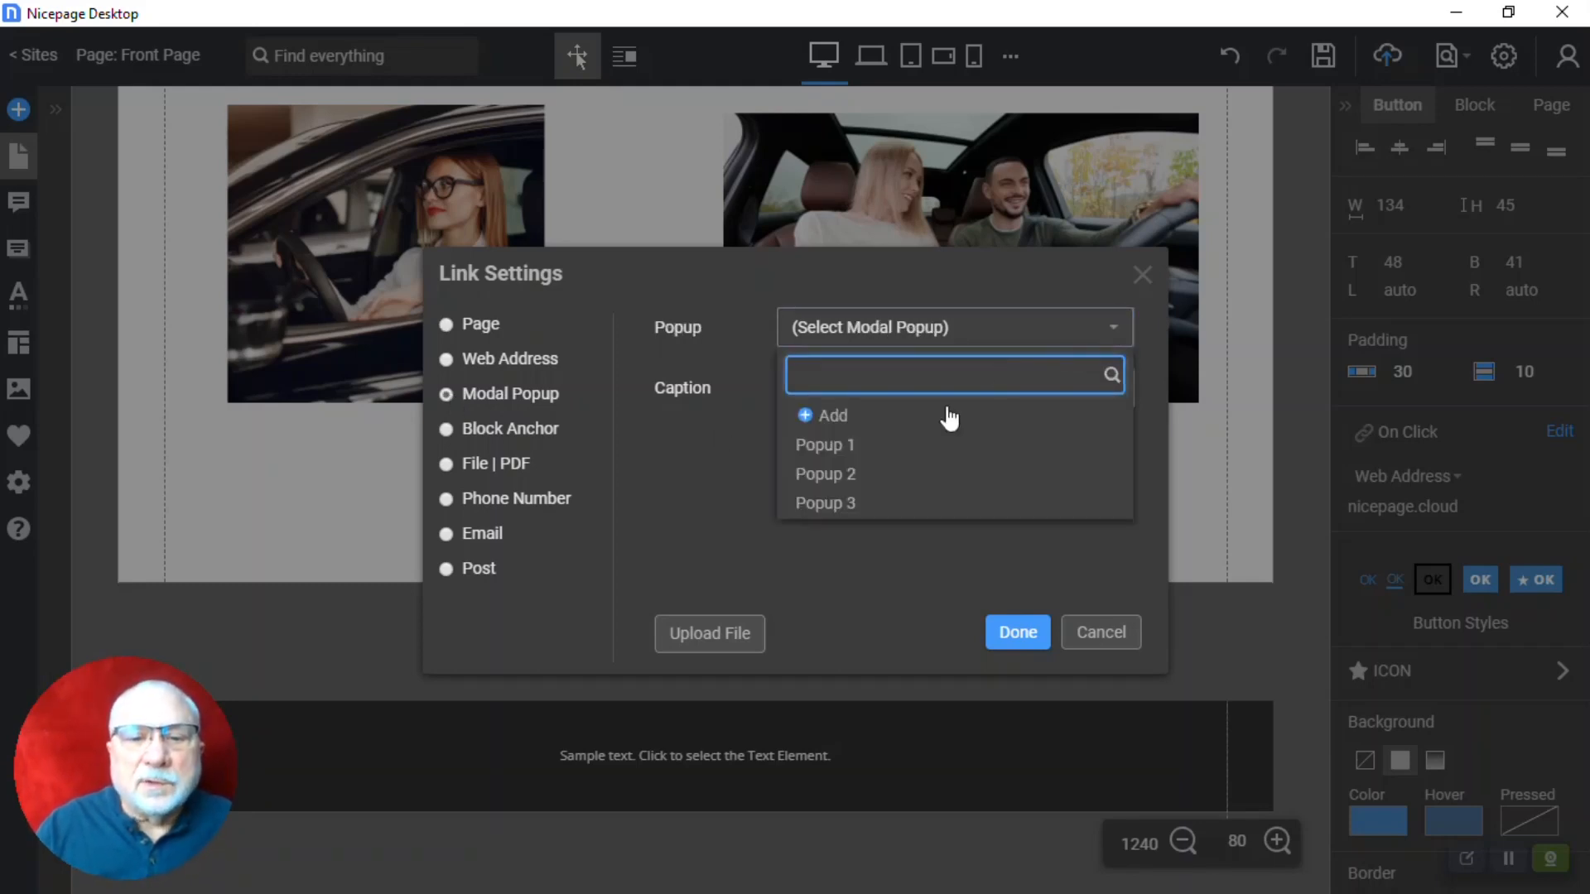
{"action": "left_click", "coordinate": [851, 503]}
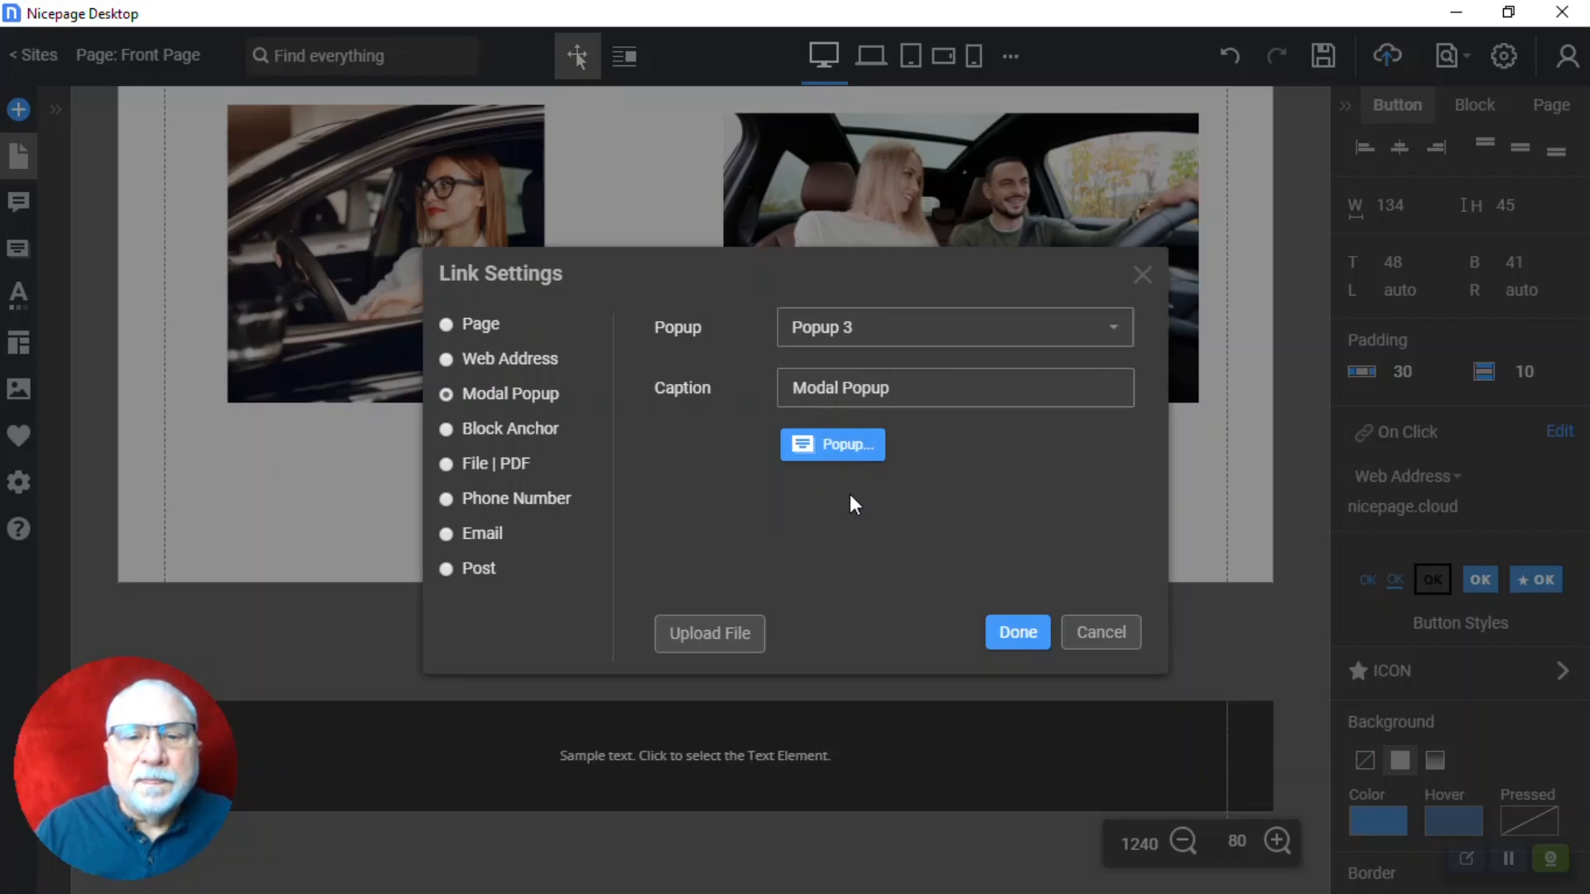
{"action": "left_click", "coordinate": [1006, 636]}
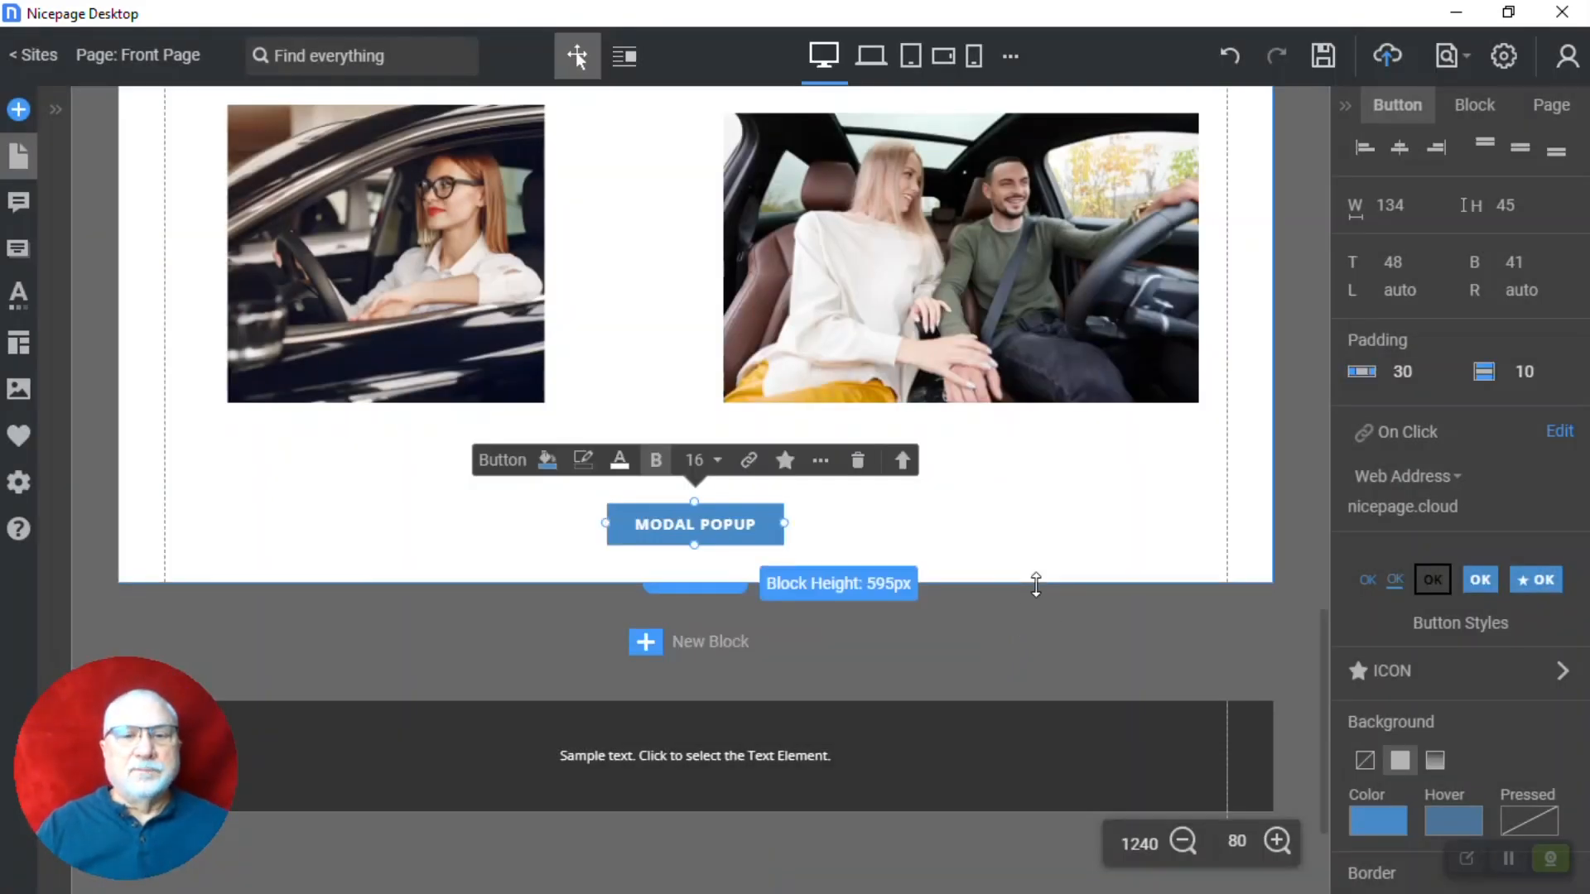
Preview the page, open and close the popup from the "MODAL POPUP" button below the photos, and leave the preview
{"action": "left_click", "coordinate": [1463, 61]}
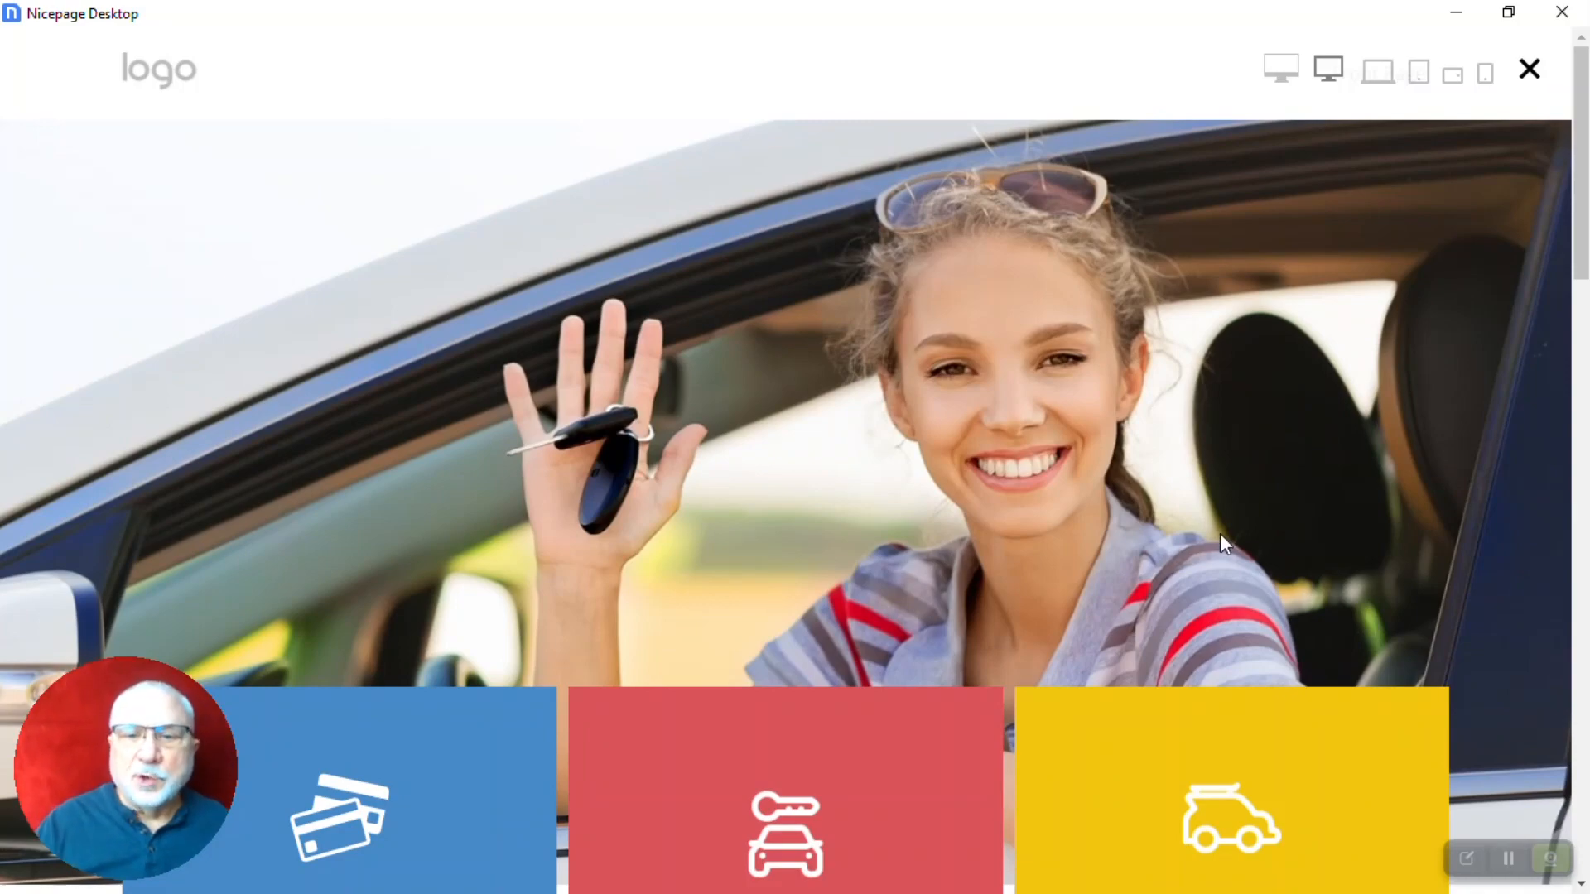
{"action": "scroll", "coordinate": [1220, 535], "scroll_direction": "down", "scroll_amount": 10}
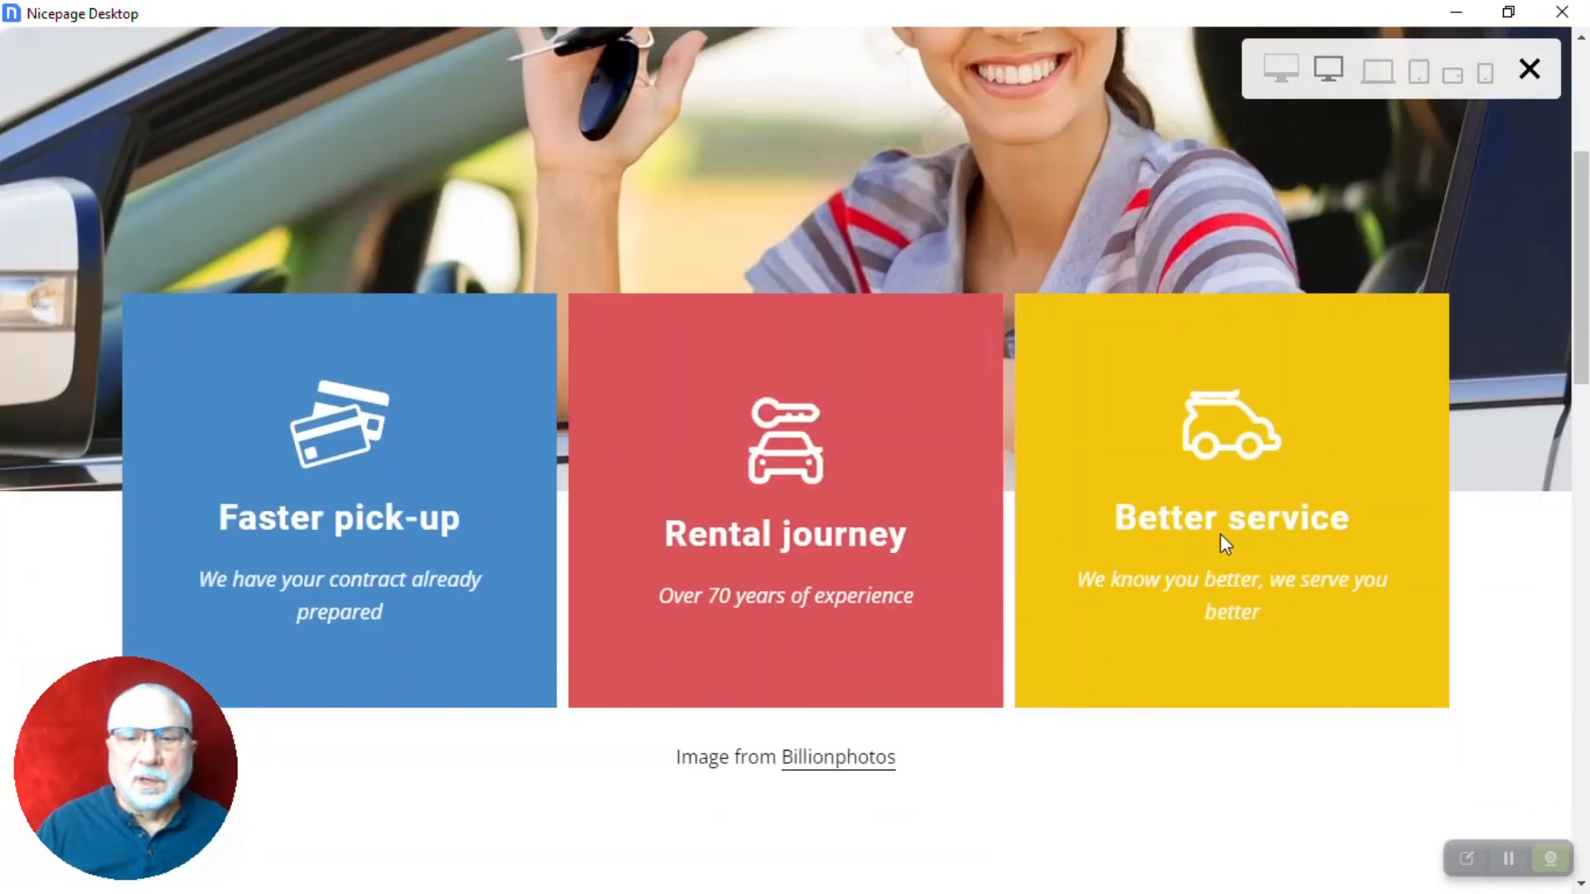
{"action": "scroll", "coordinate": [1224, 542], "scroll_direction": "down", "scroll_amount": 3}
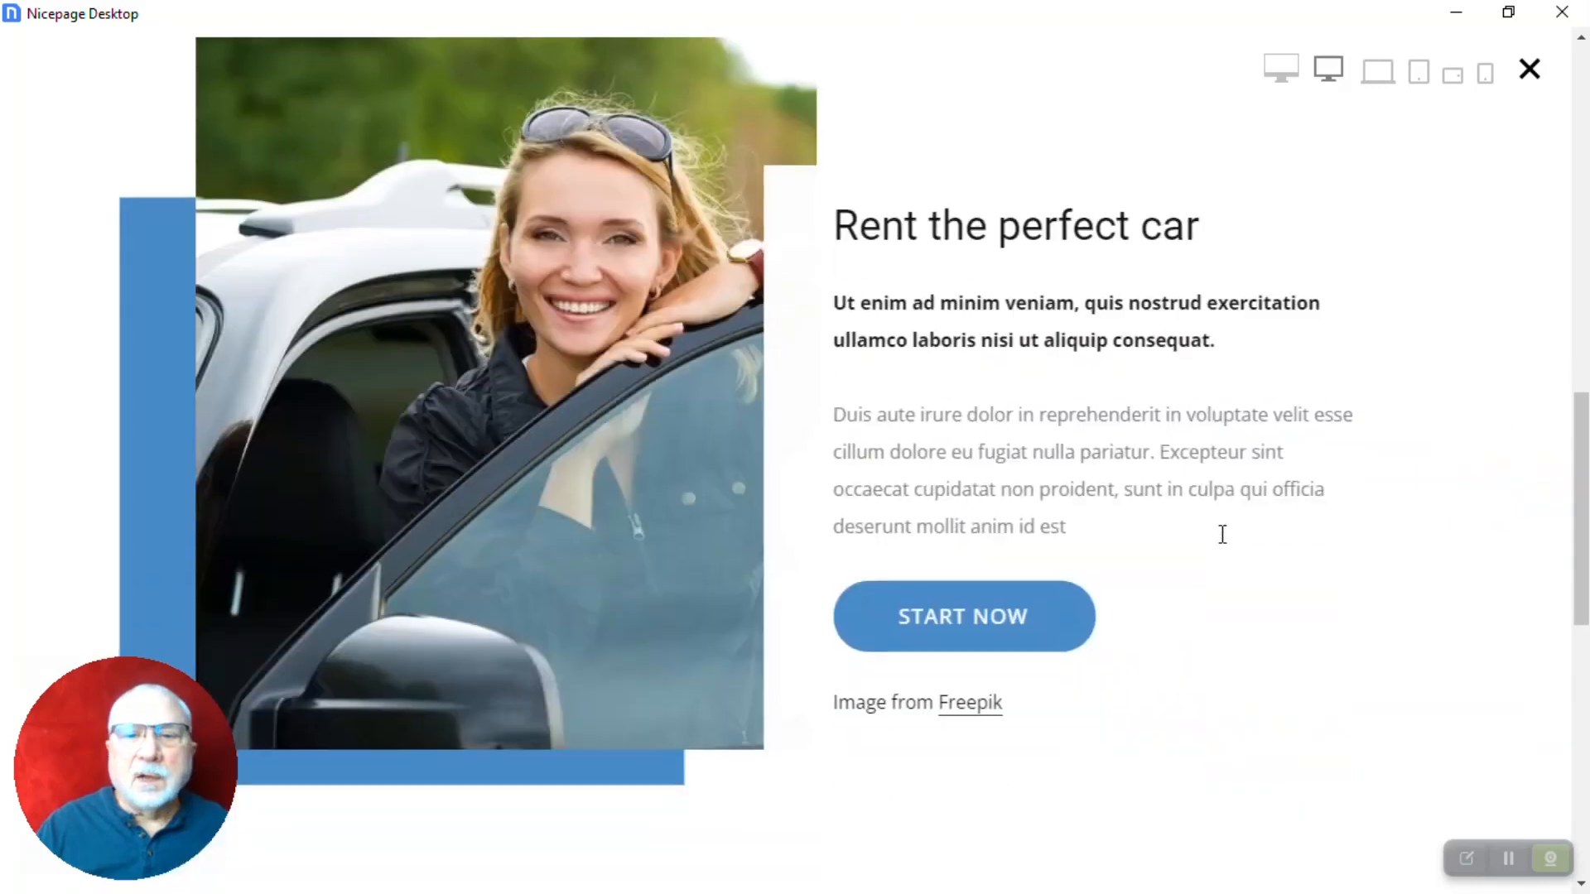
{"action": "scroll", "coordinate": [1224, 543], "scroll_direction": "down", "scroll_amount": 8}
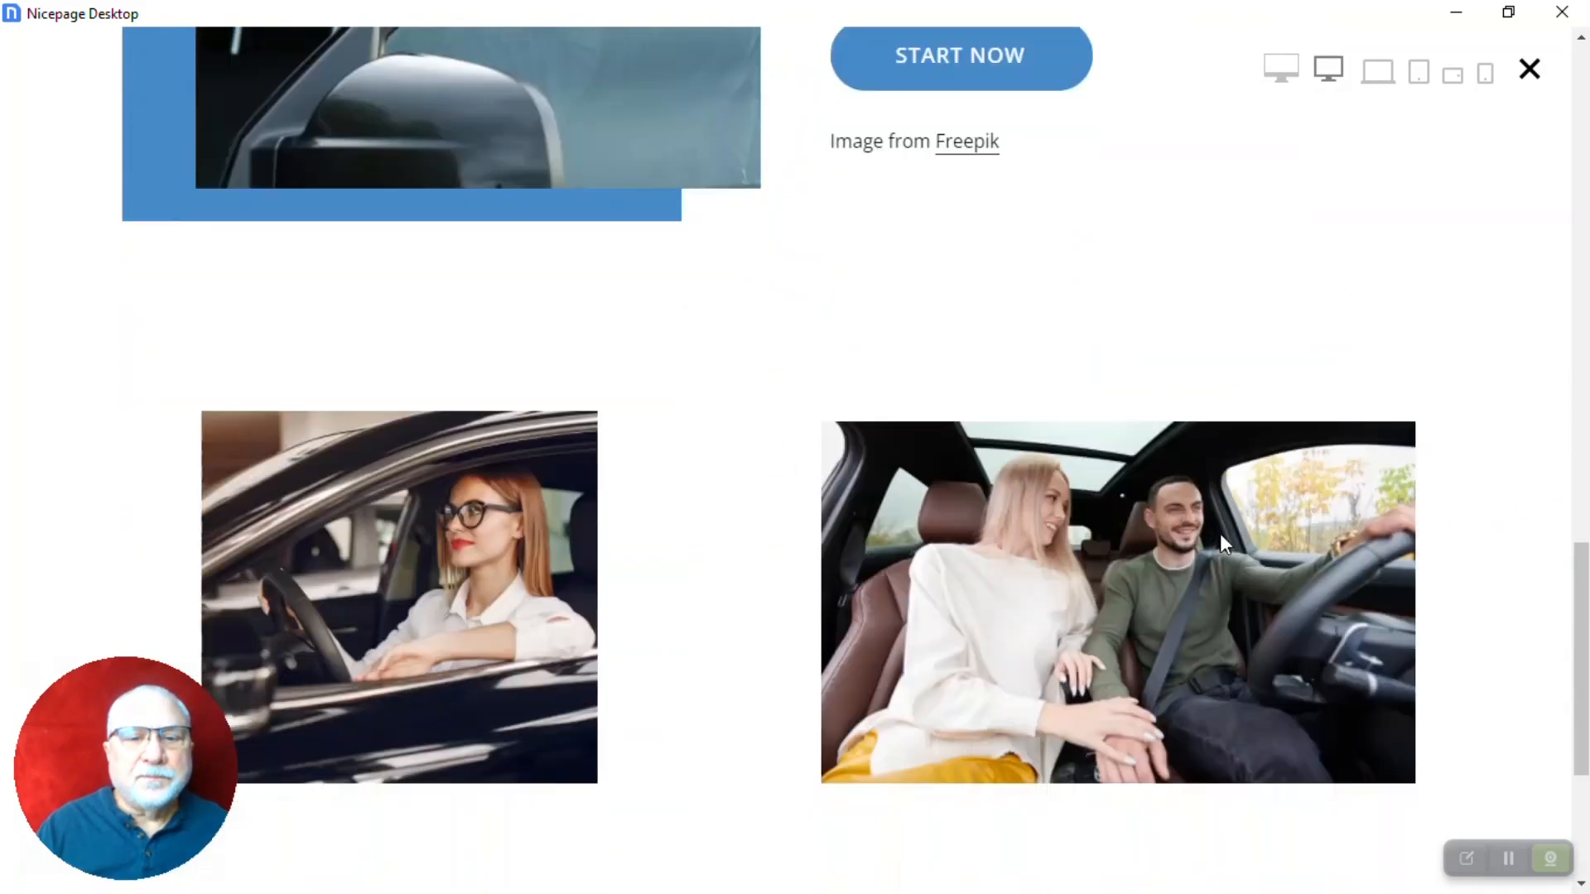
{"action": "scroll", "coordinate": [1225, 546], "scroll_direction": "down", "scroll_amount": 2}
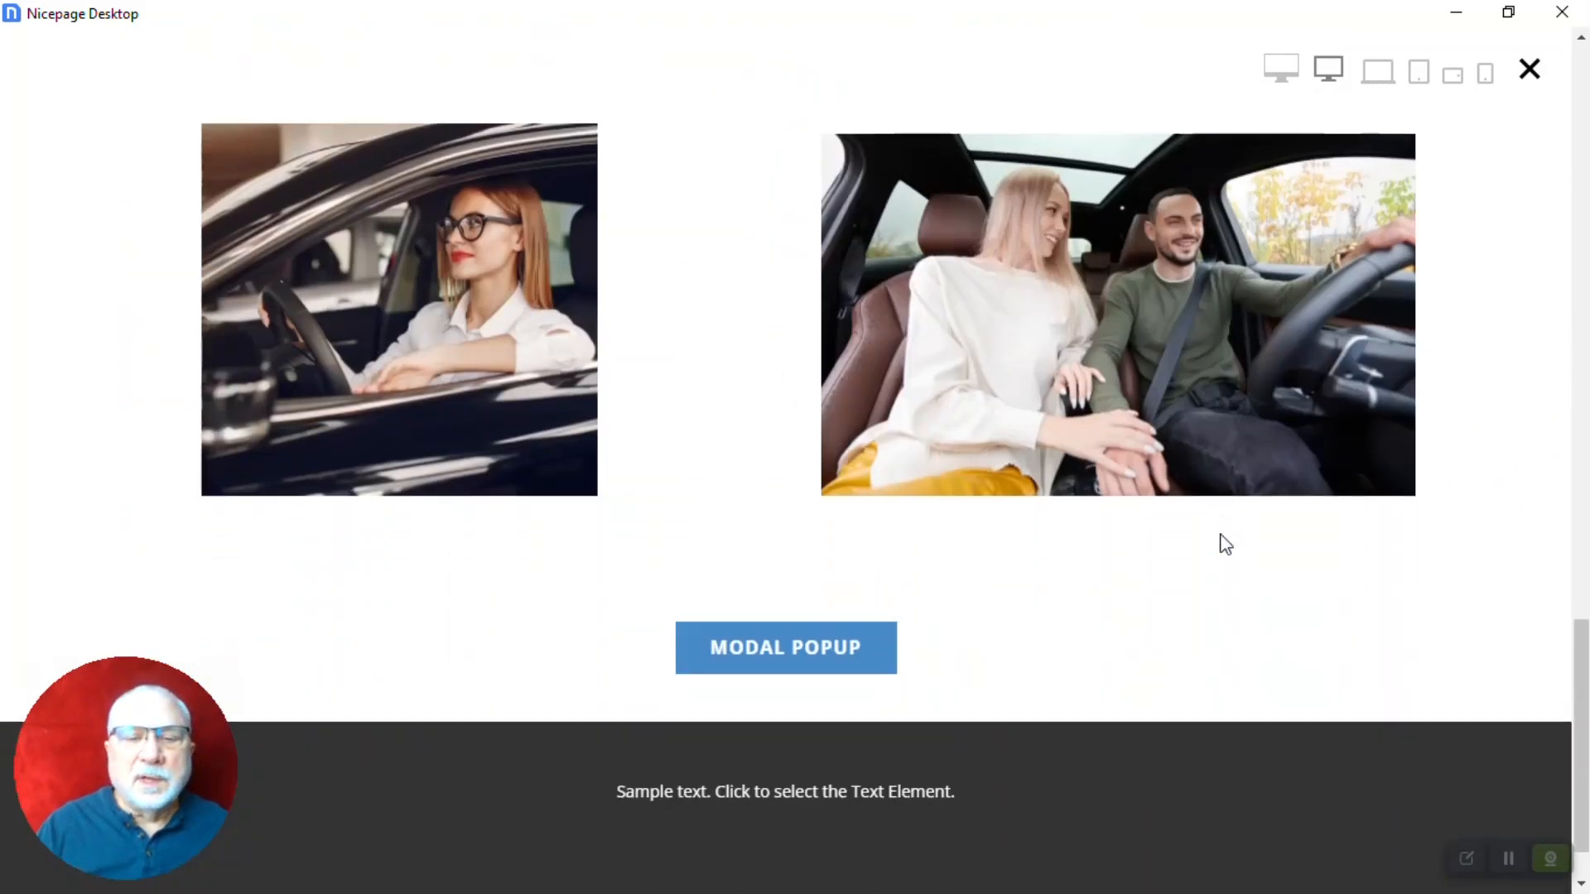
{"action": "left_click", "coordinate": [829, 579]}
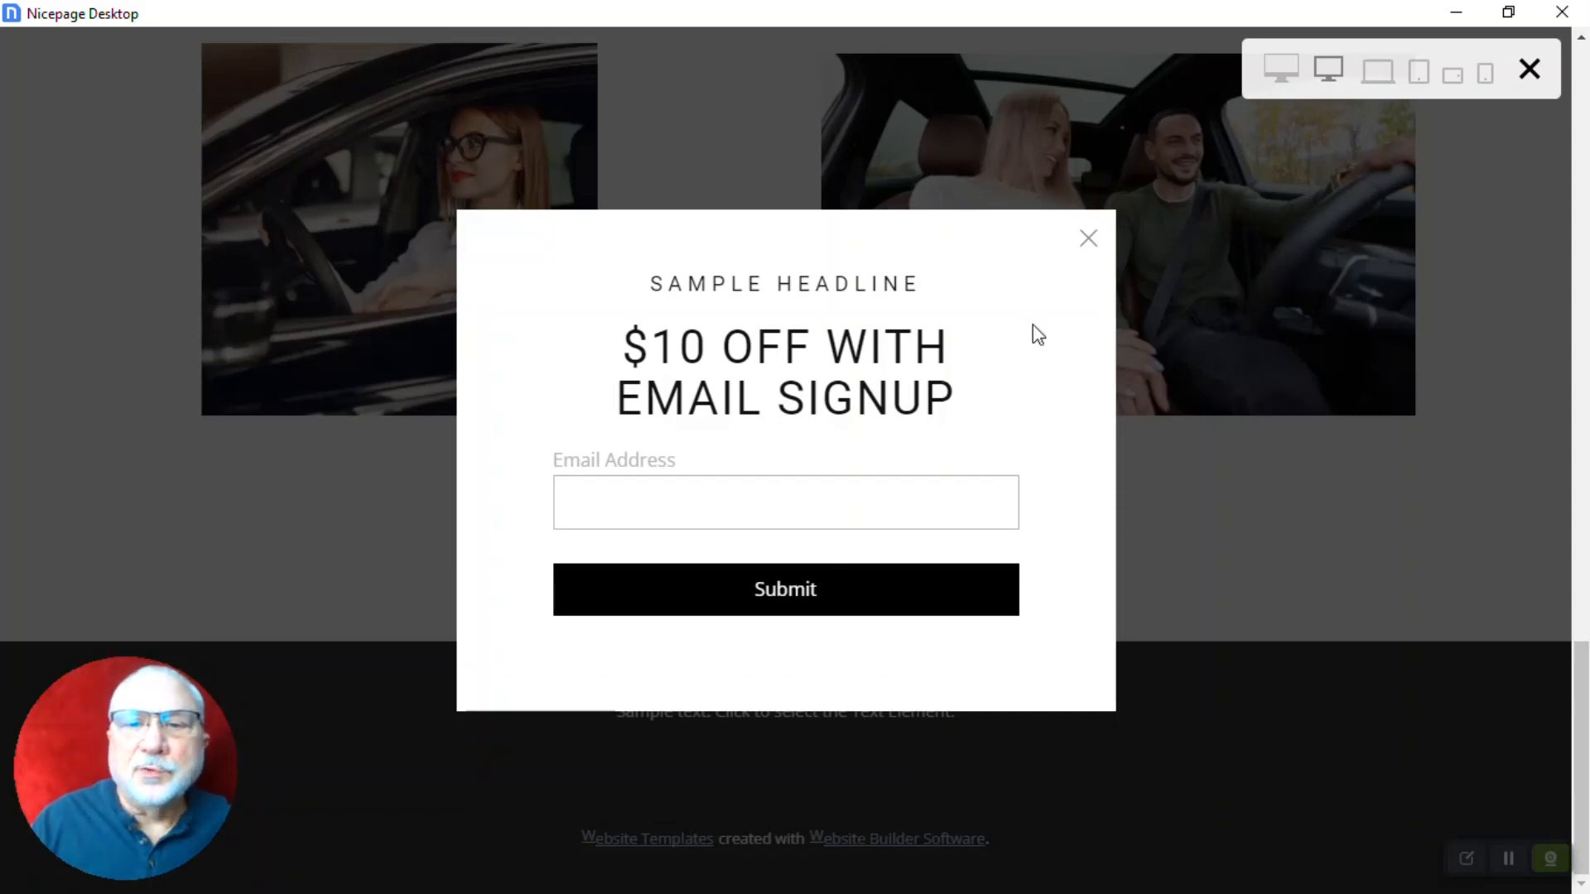
{"action": "left_click", "coordinate": [1088, 238]}
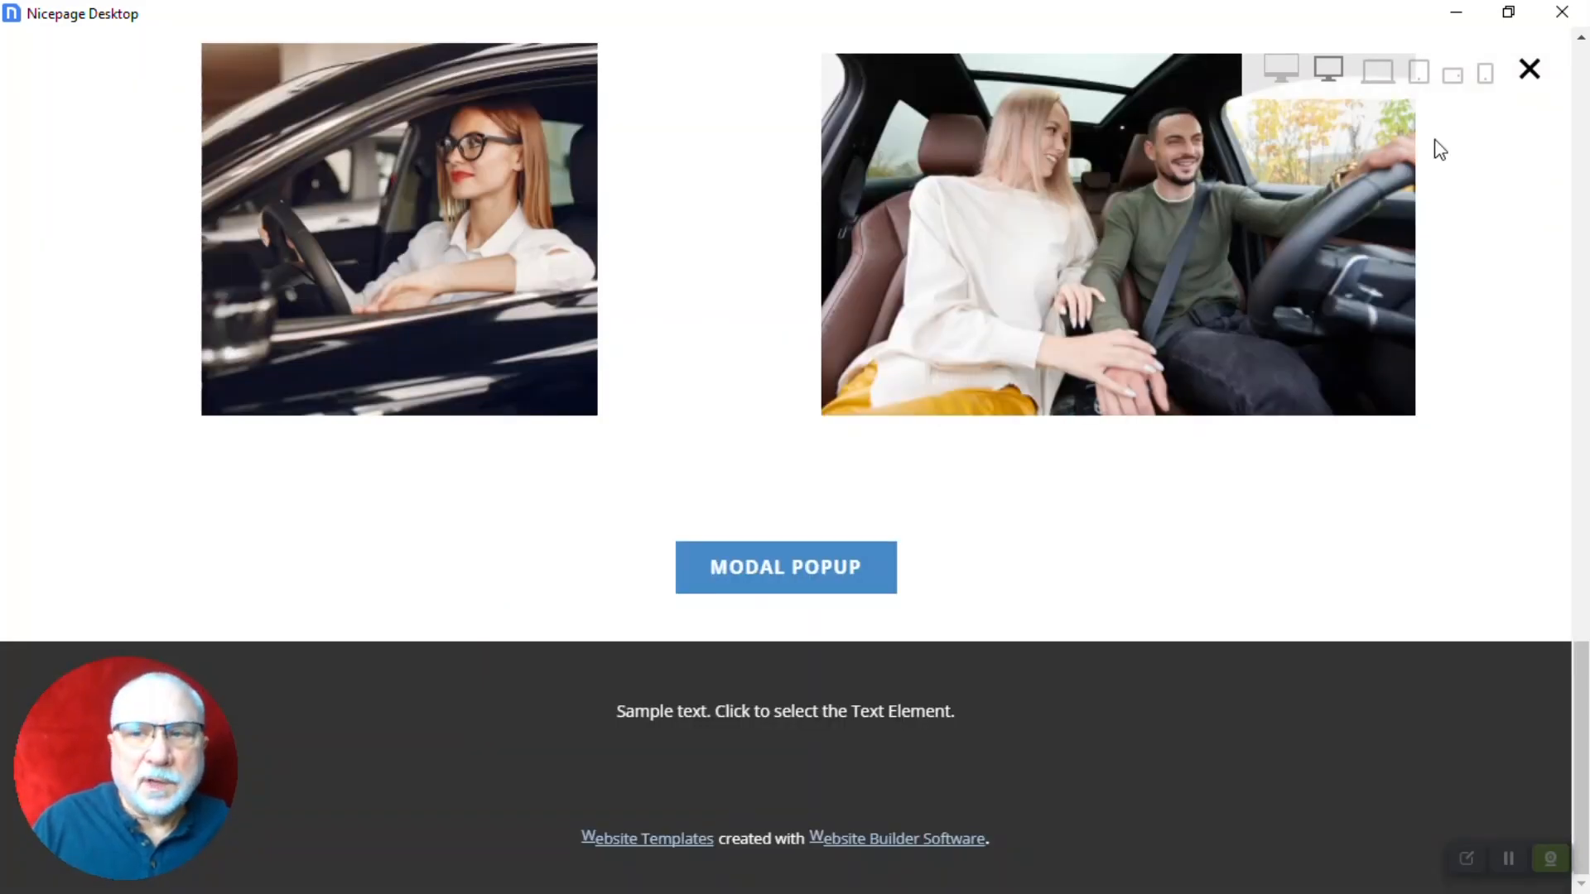
{"action": "left_click", "coordinate": [1534, 73]}
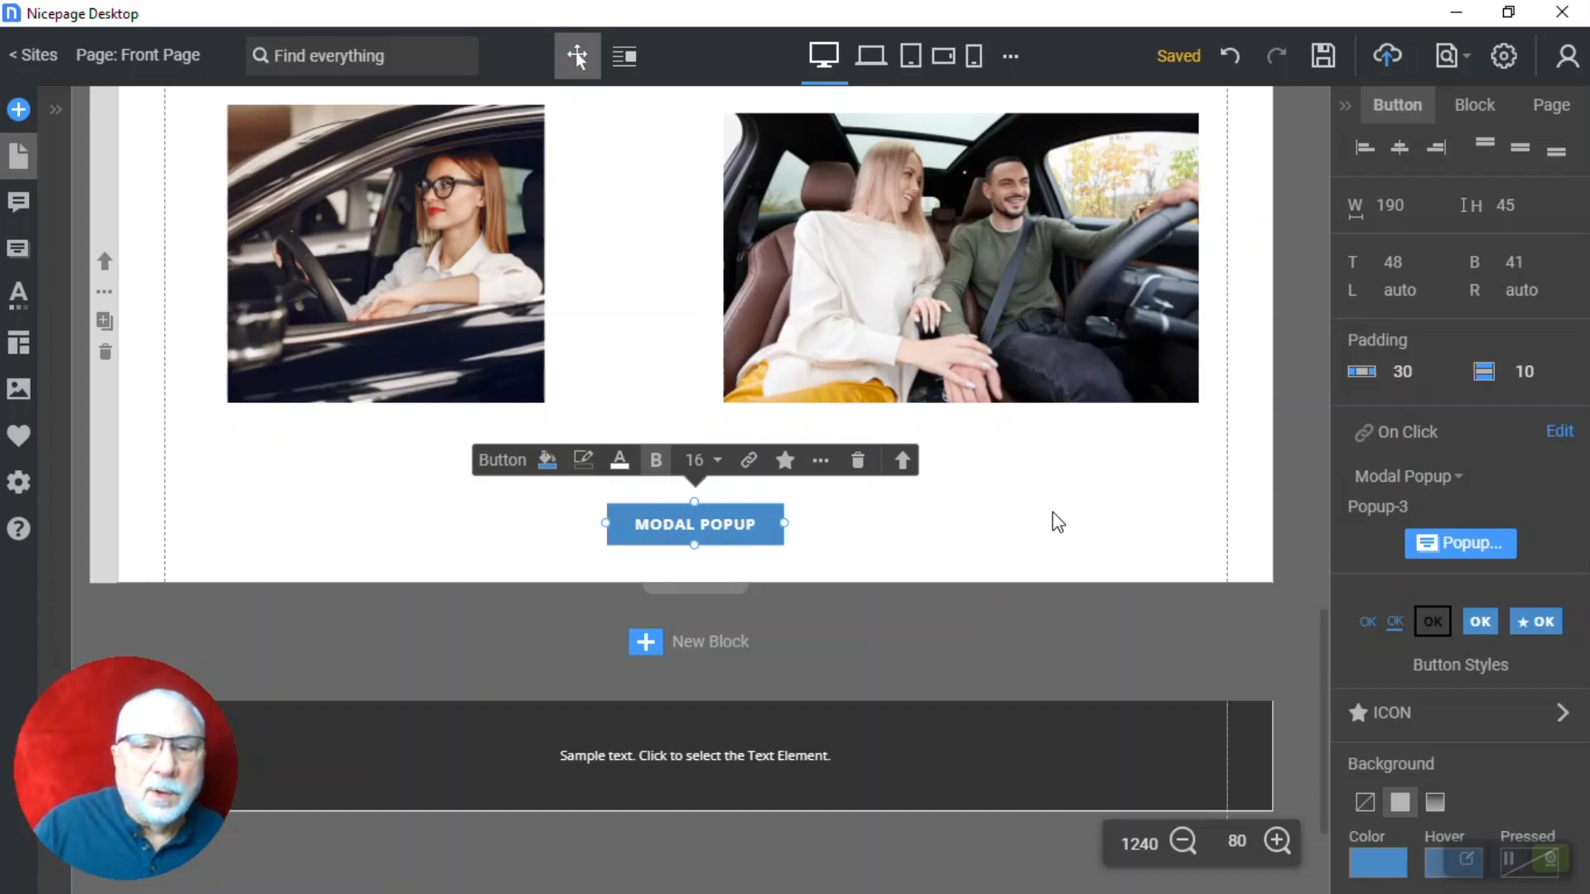
Undo the last changes to the button and open the modal popup Popup 3 for editing
{"action": "key", "text": "ctrl+z"}
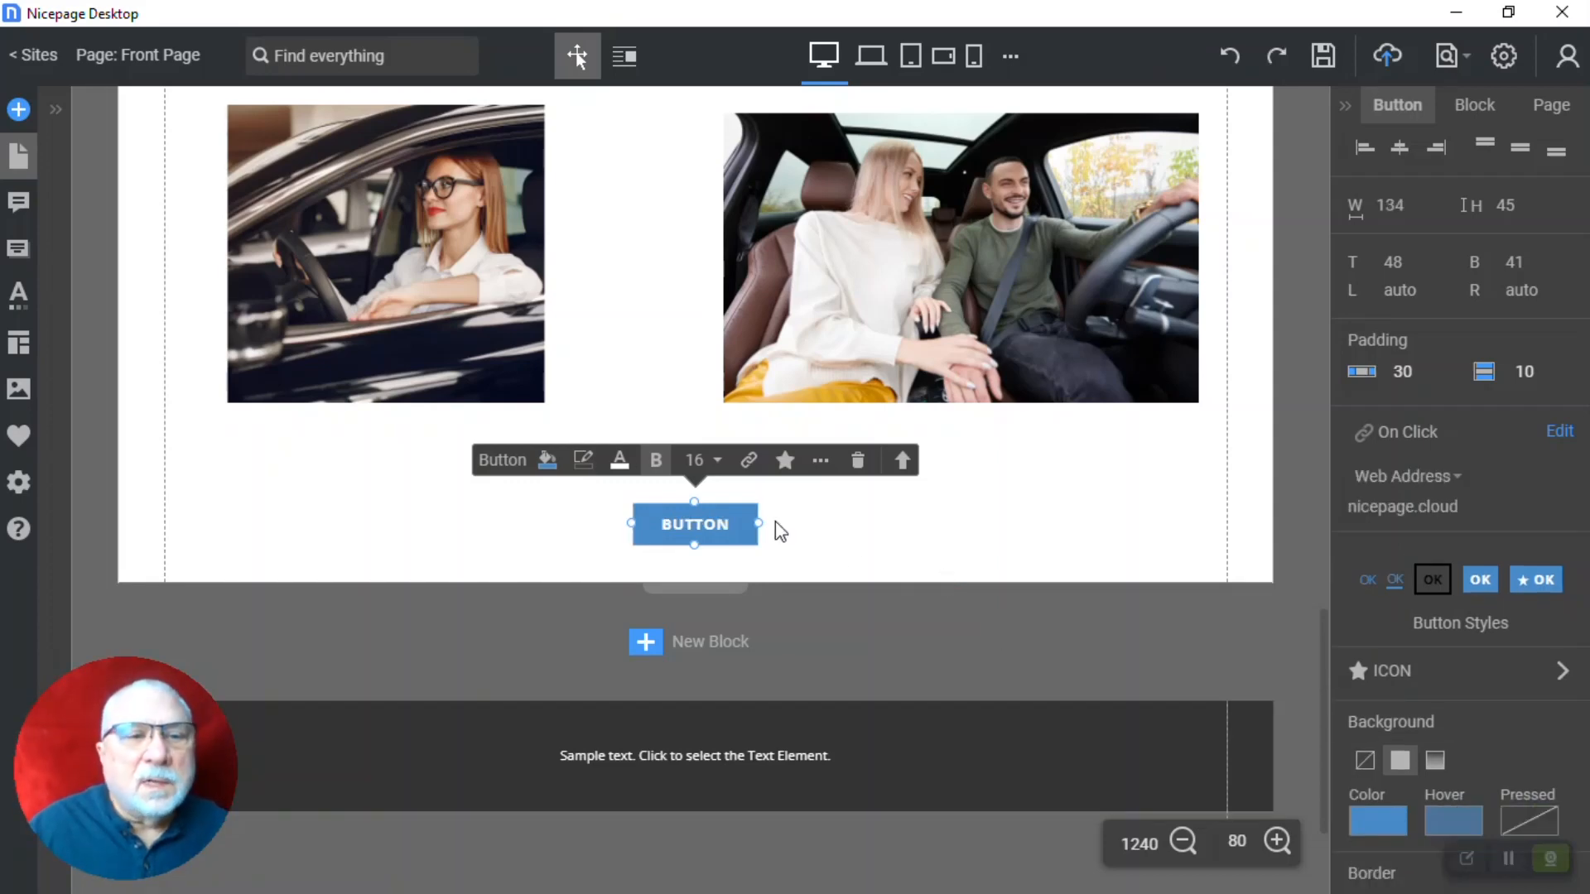
{"action": "left_click", "coordinate": [20, 243]}
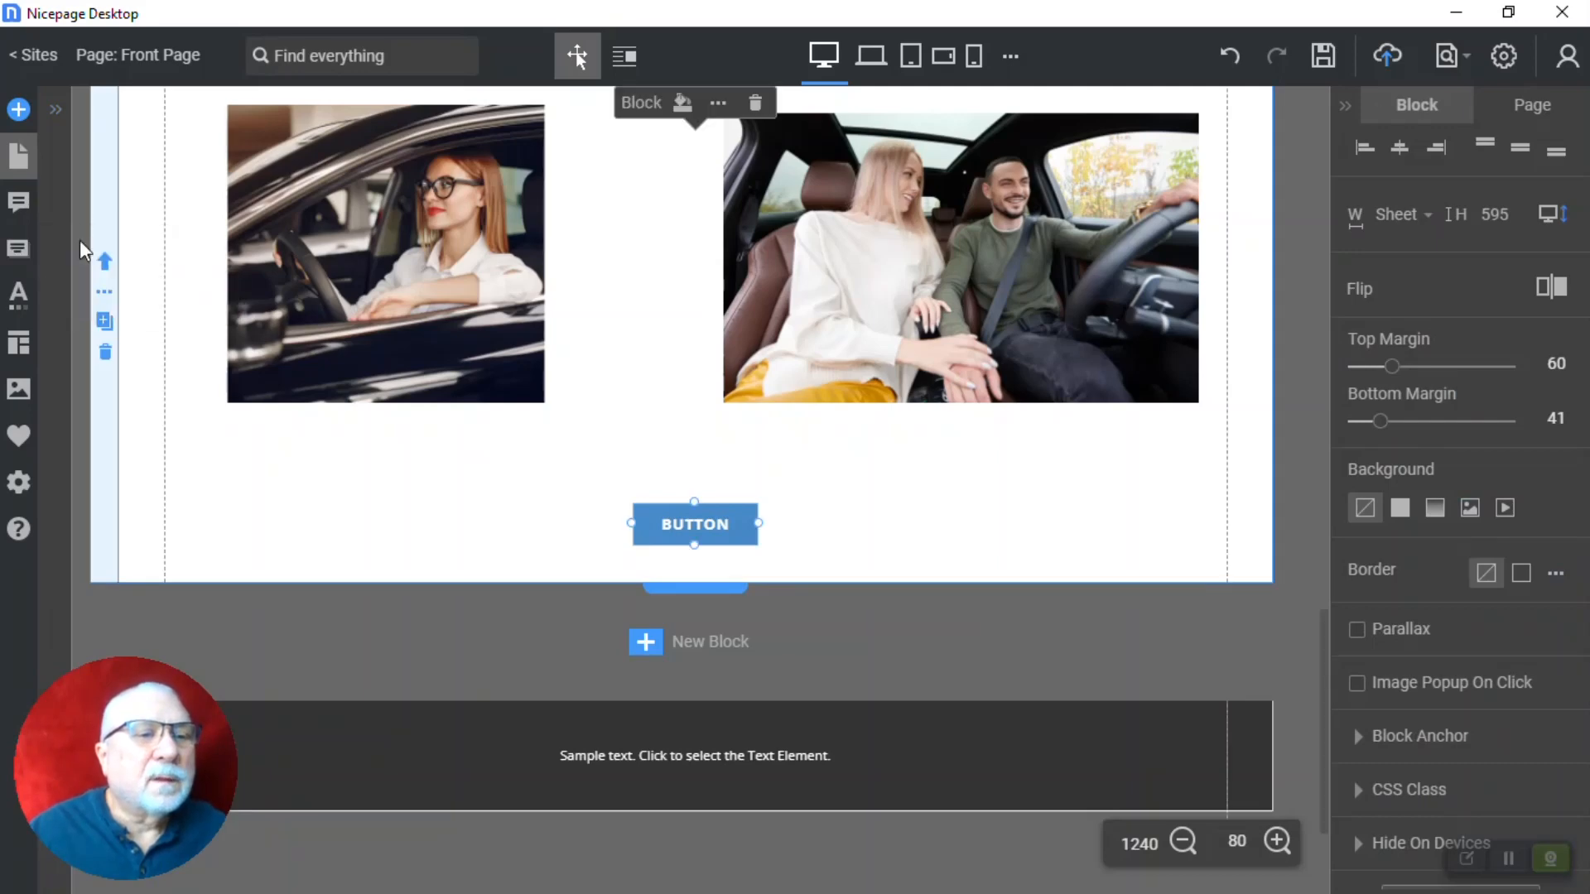
{"action": "left_click", "coordinate": [18, 249]}
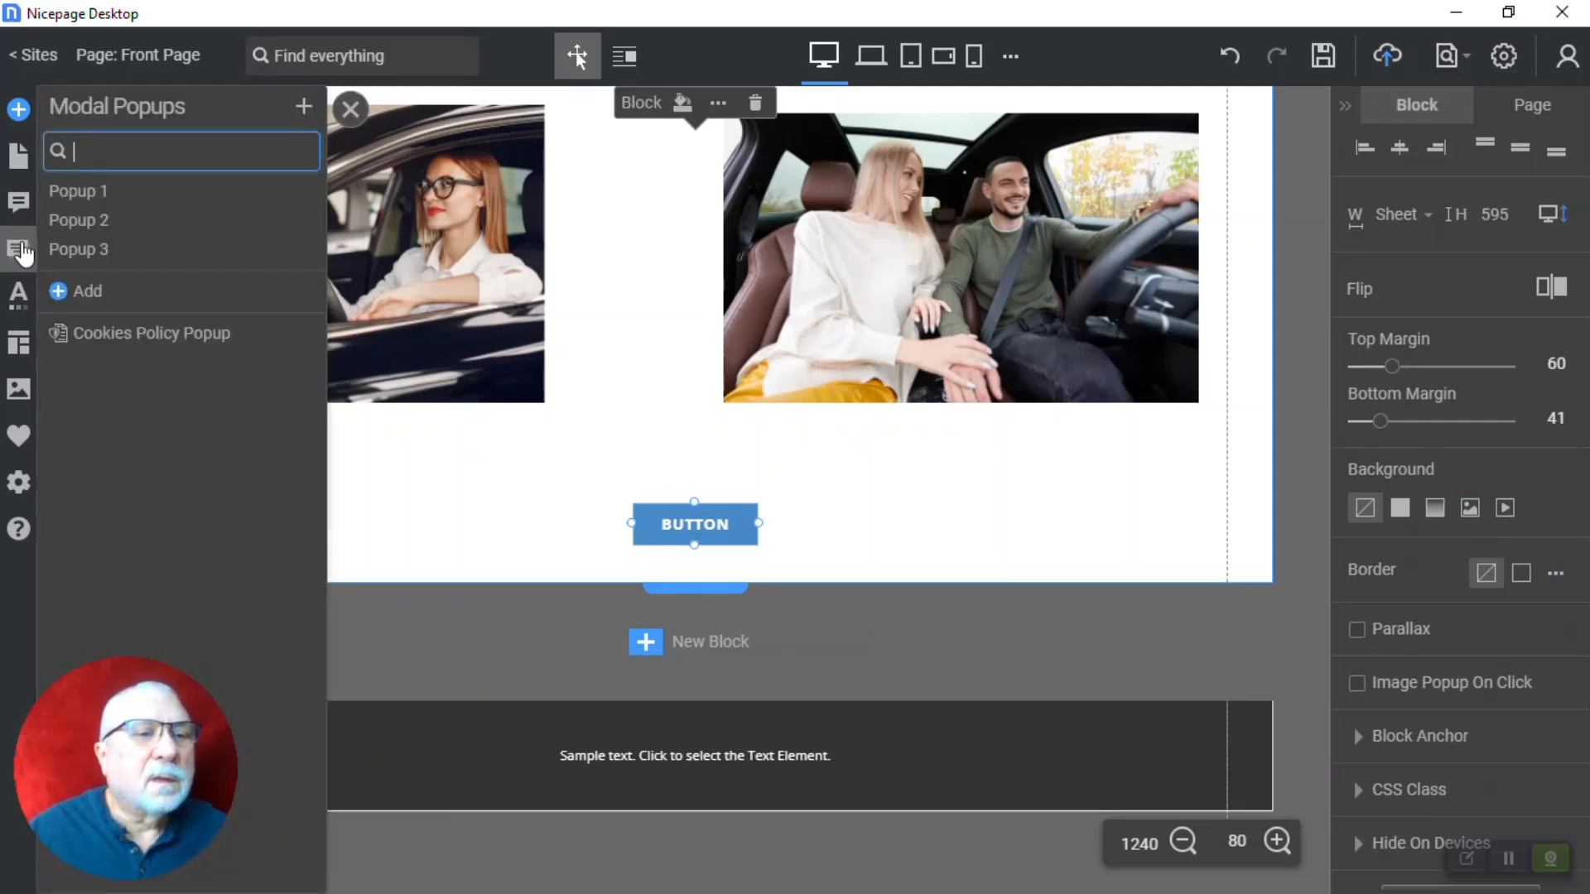
{"action": "left_click", "coordinate": [88, 247]}
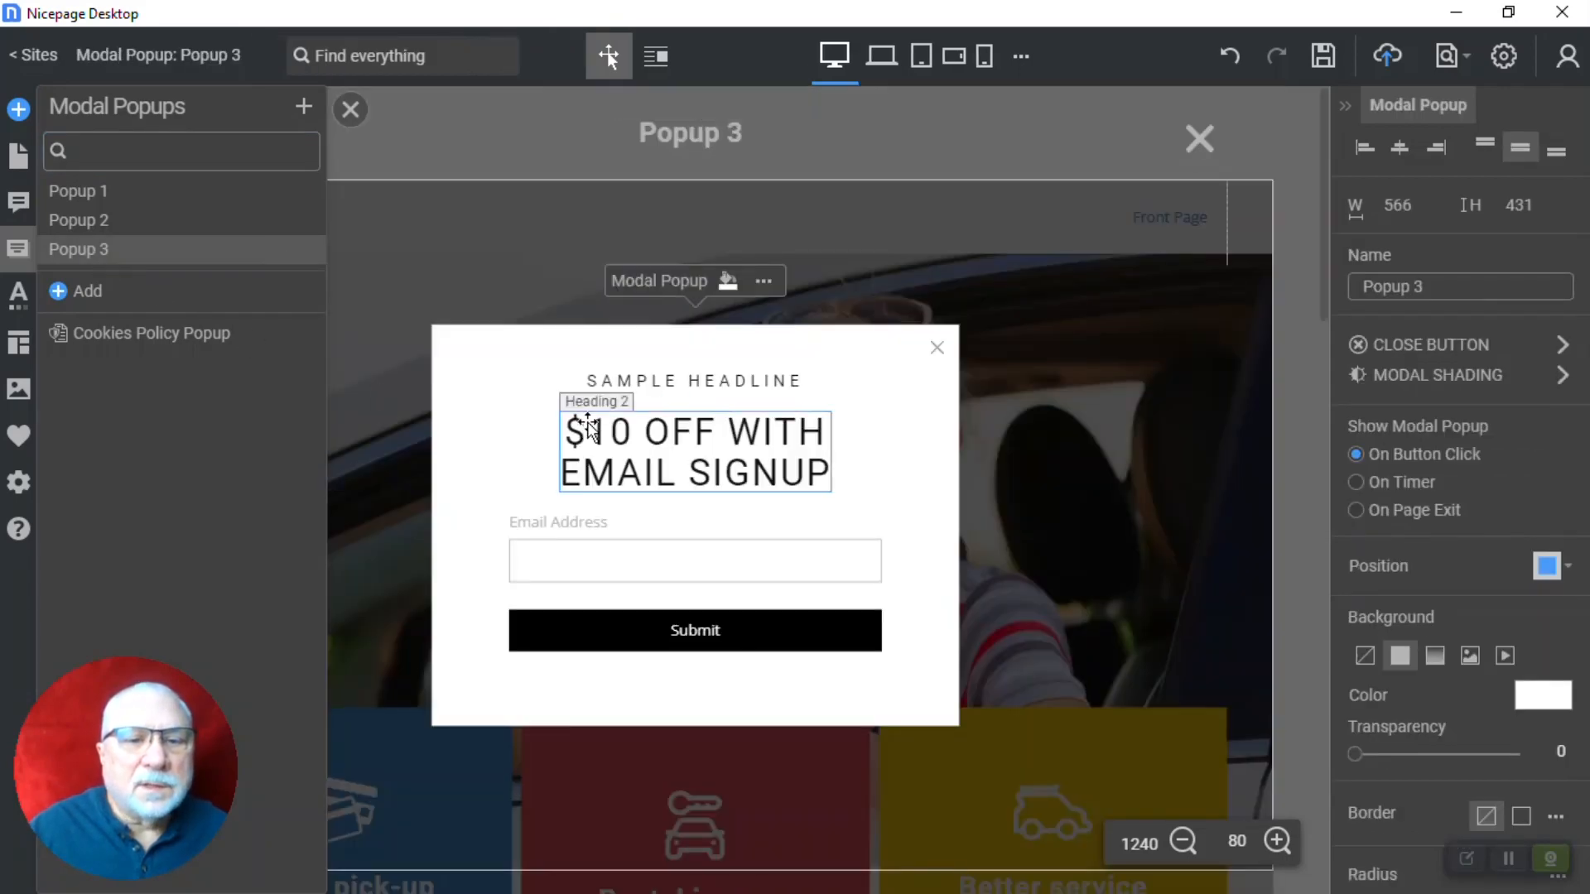
Clear the email signup content from Popup 3 and insert a Slider element into the empty popup
{"action": "left_click", "coordinate": [593, 374]}
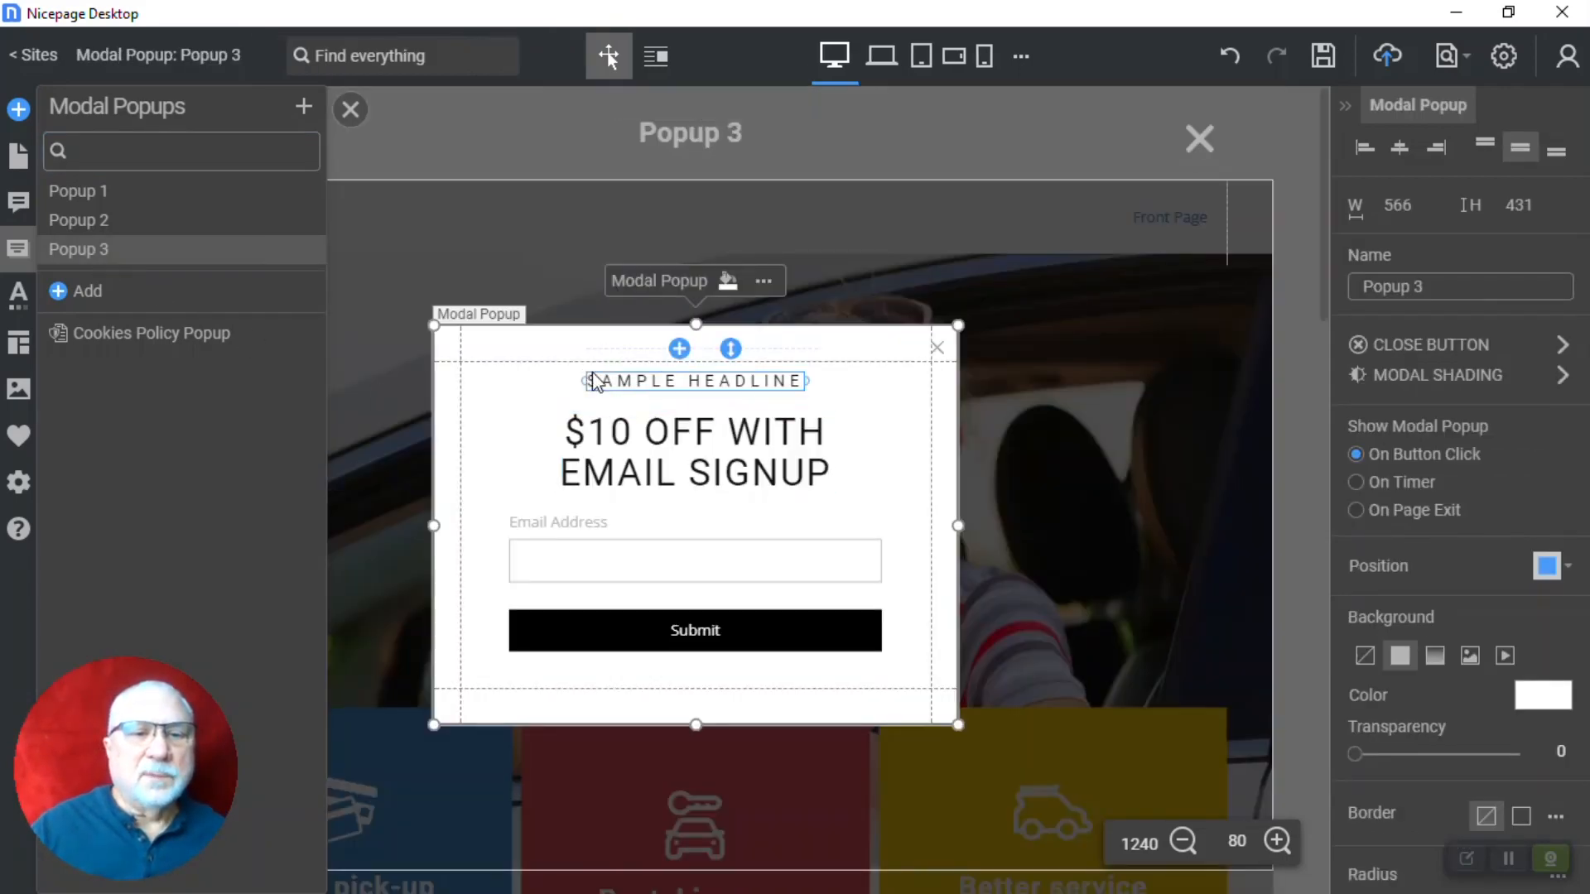
{"action": "left_click", "coordinate": [593, 377]}
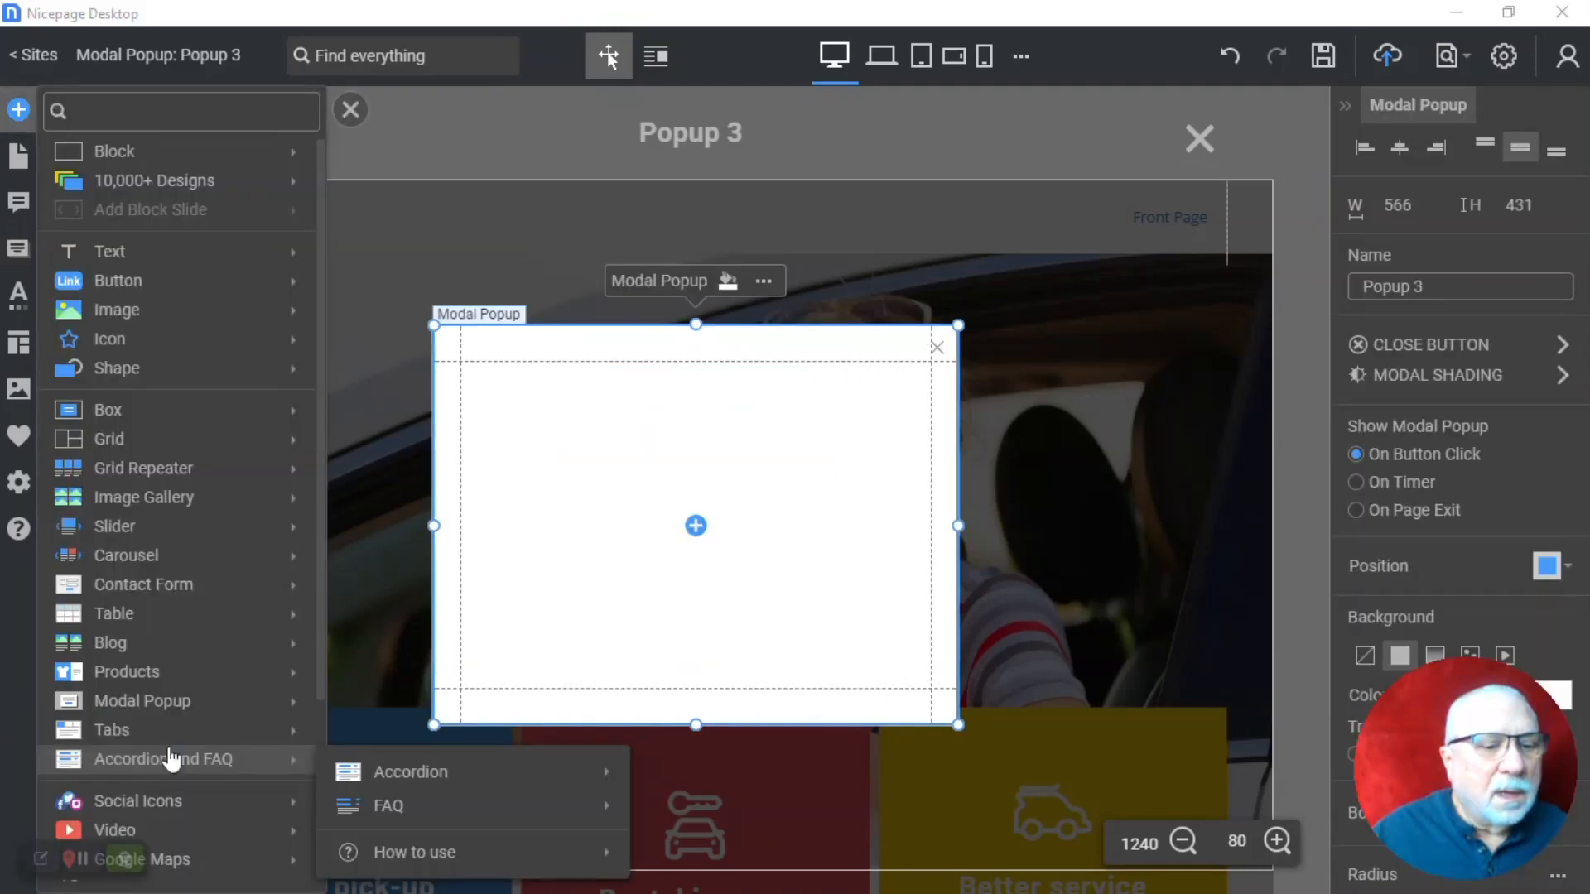
{"action": "scroll", "coordinate": [169, 757], "scroll_direction": "down", "scroll_amount": 3}
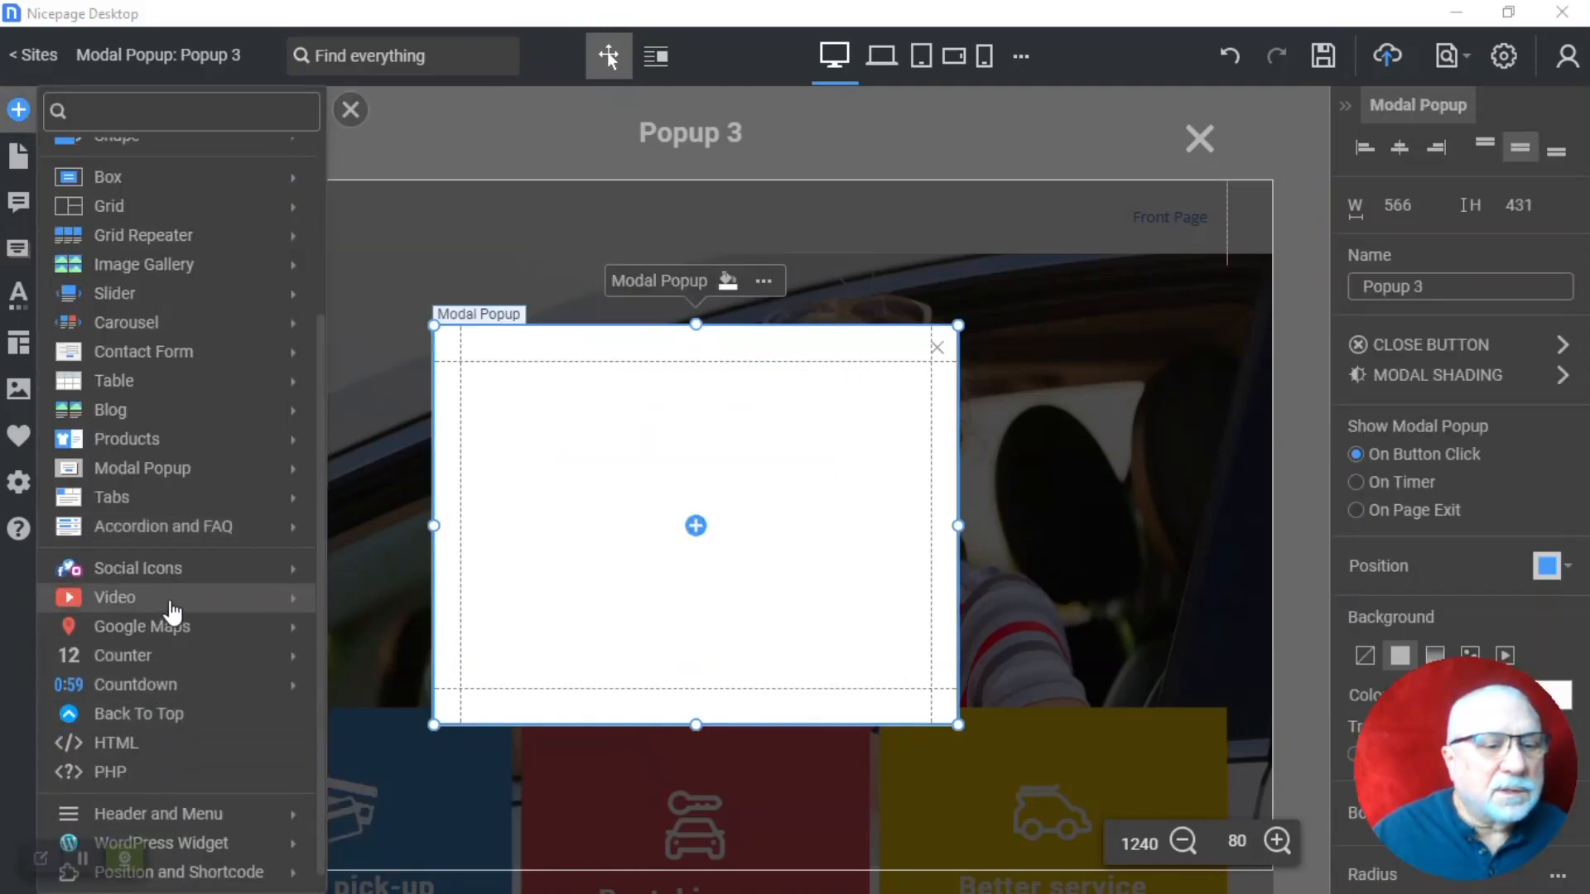
{"action": "mouse_move", "coordinate": [170, 479]}
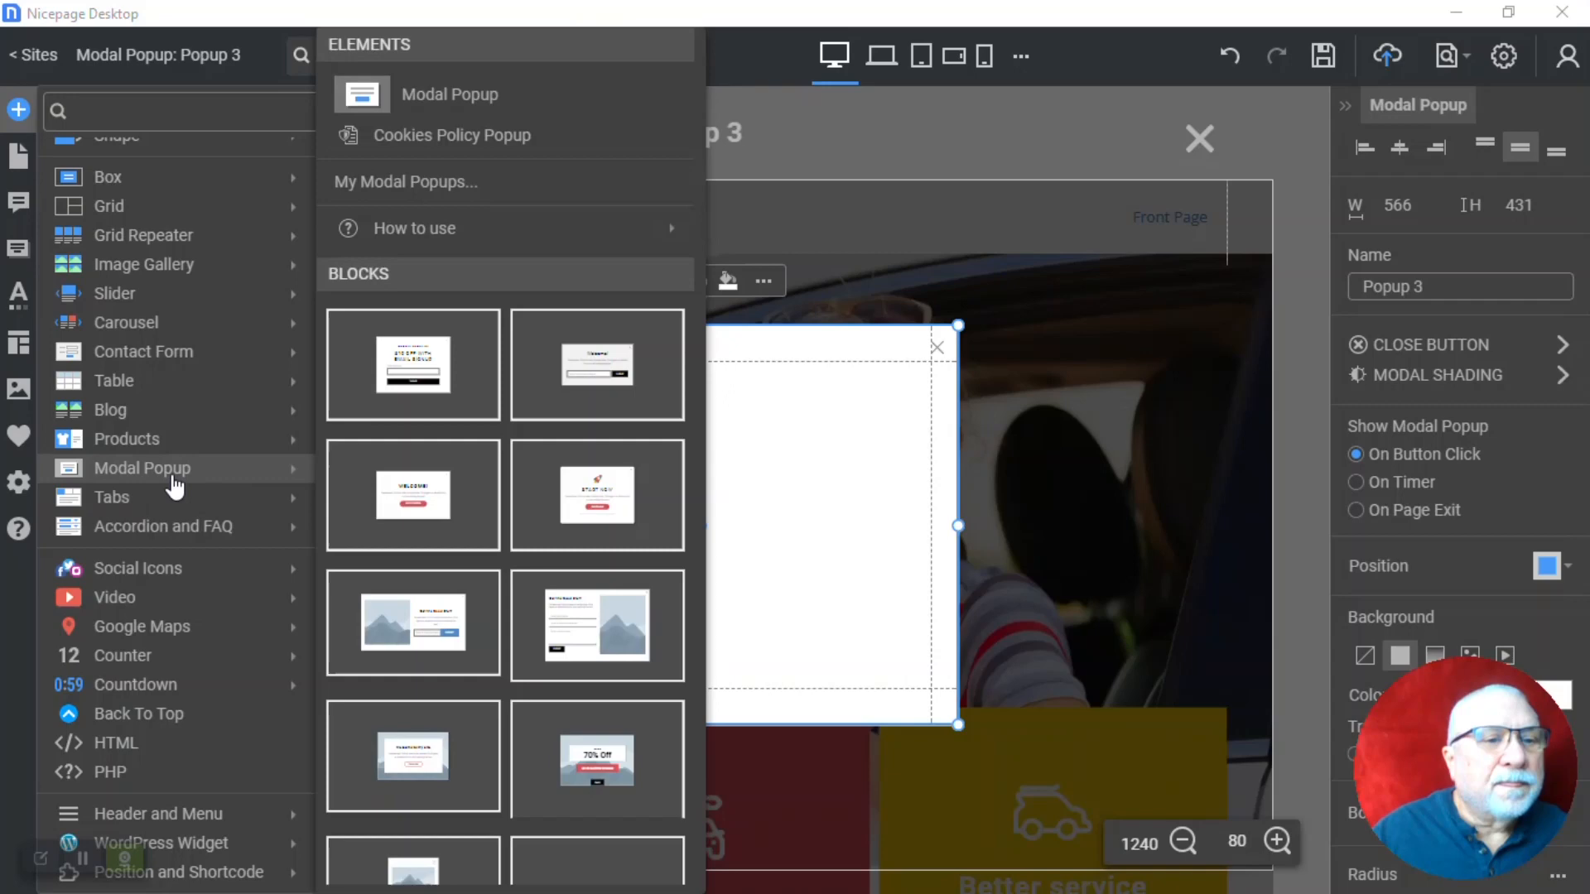
{"action": "mouse_move", "coordinate": [154, 296]}
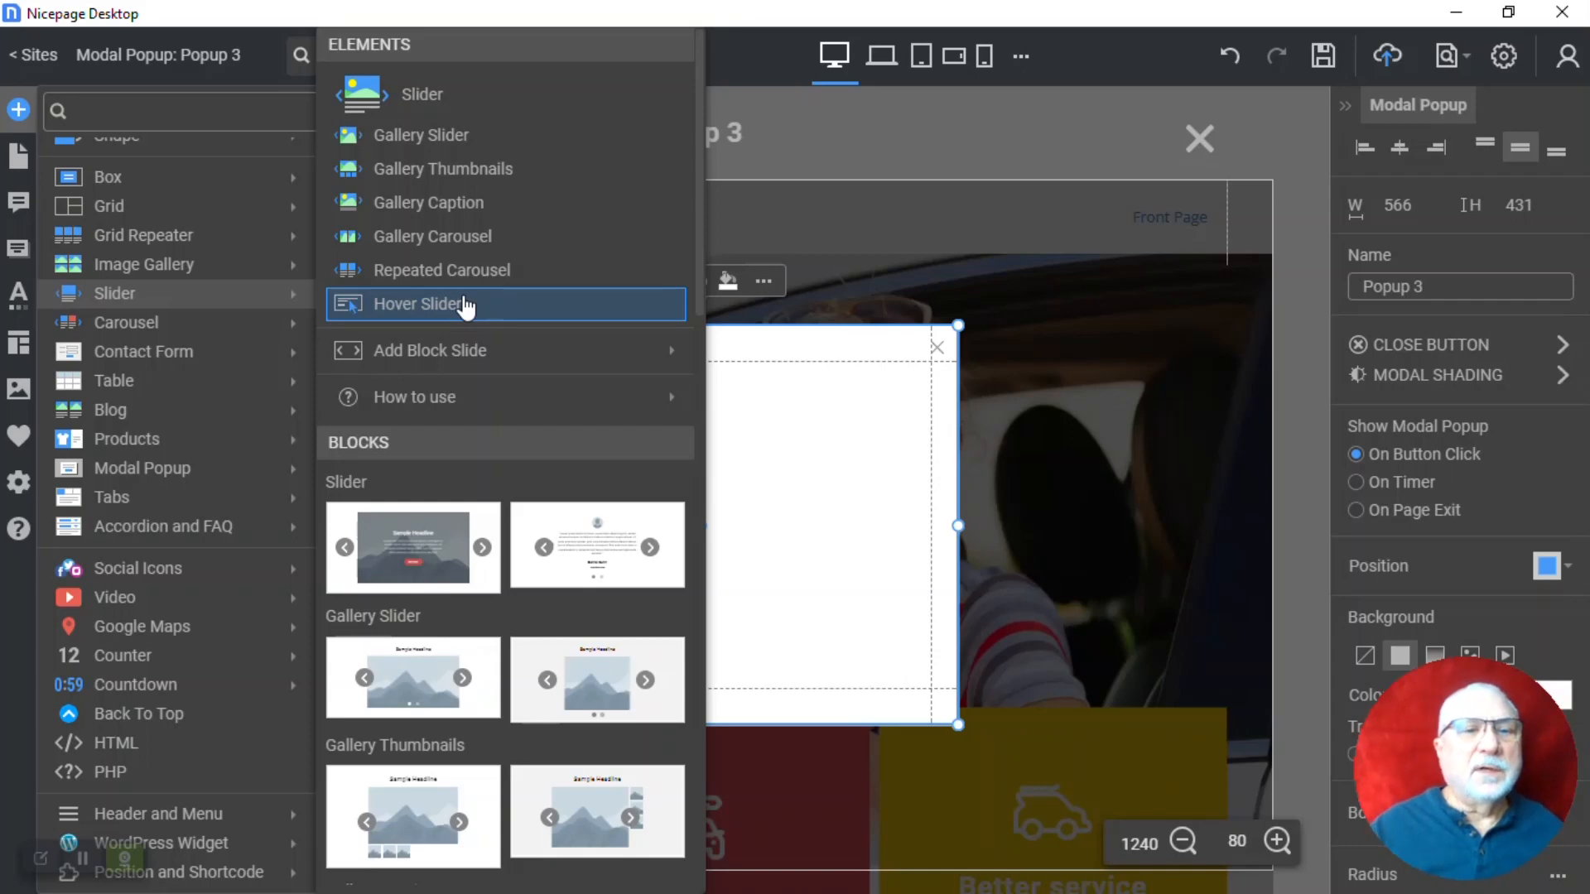
{"action": "left_click", "coordinate": [428, 92]}
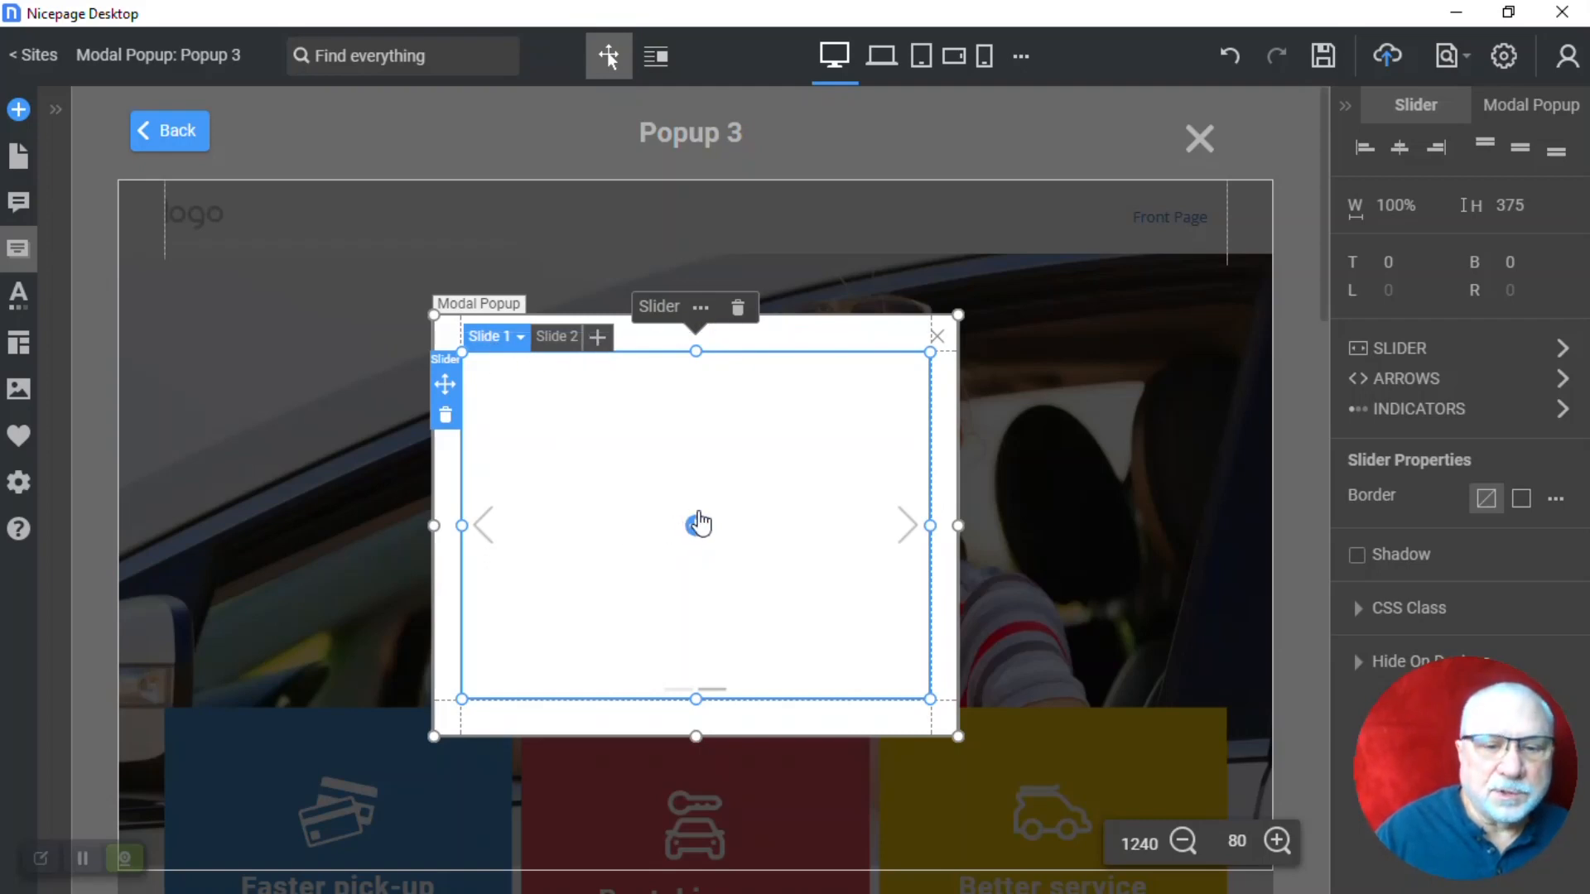
Add car images to the slider's first two slides, enlarging the purple car on Slide 2 to about 406 × 315
{"action": "left_click", "coordinate": [695, 525]}
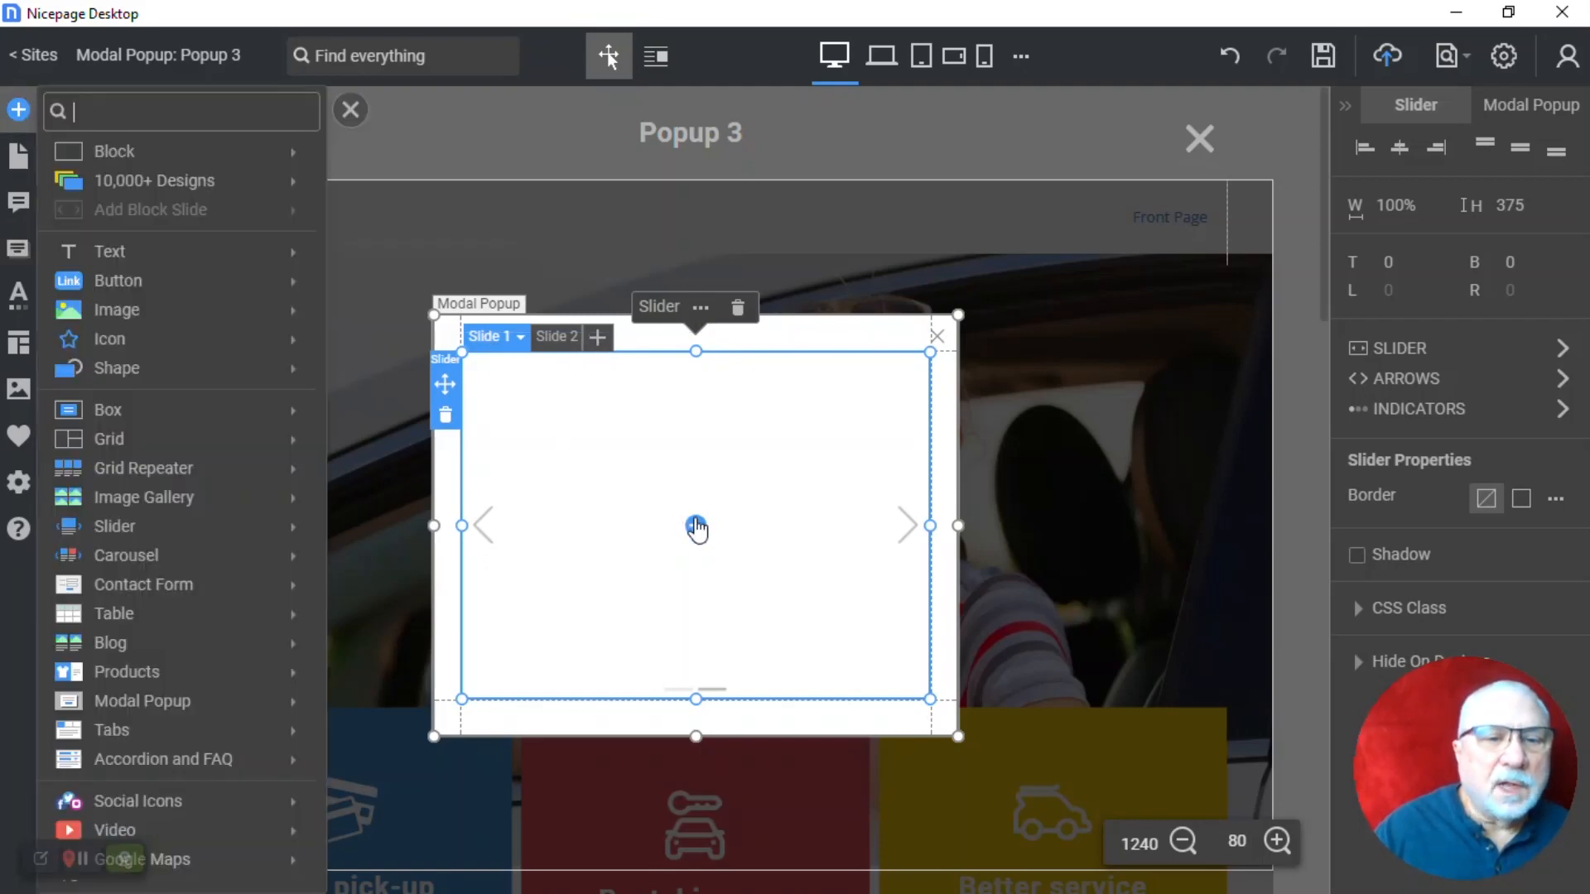
{"action": "left_click", "coordinate": [202, 309]}
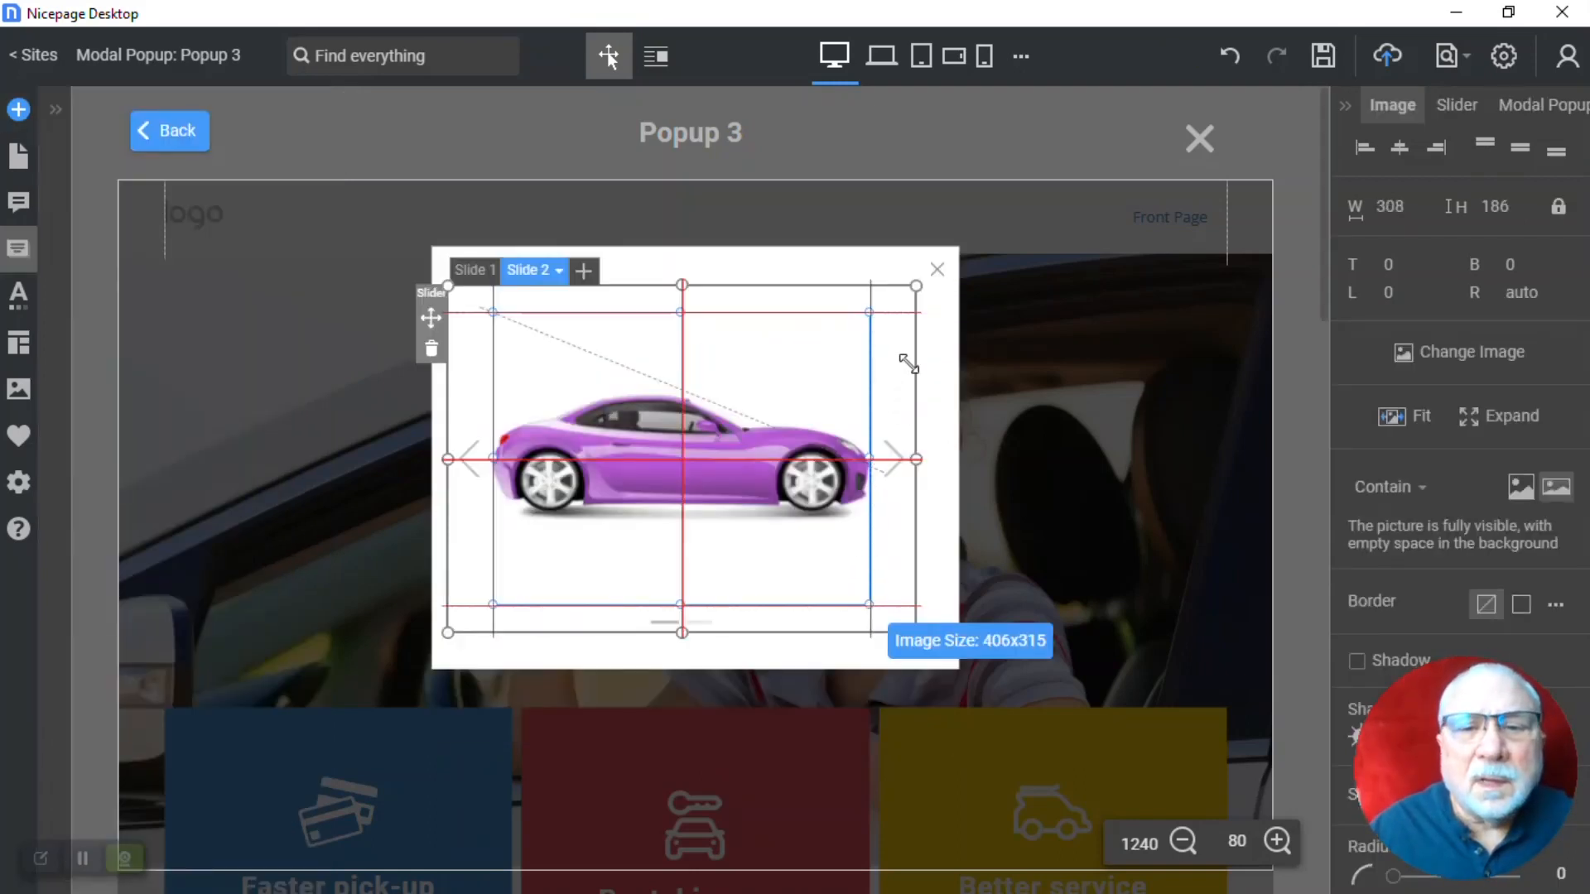
{"action": "left_click", "coordinate": [857, 272]}
{"action": "left_click", "coordinate": [796, 279]}
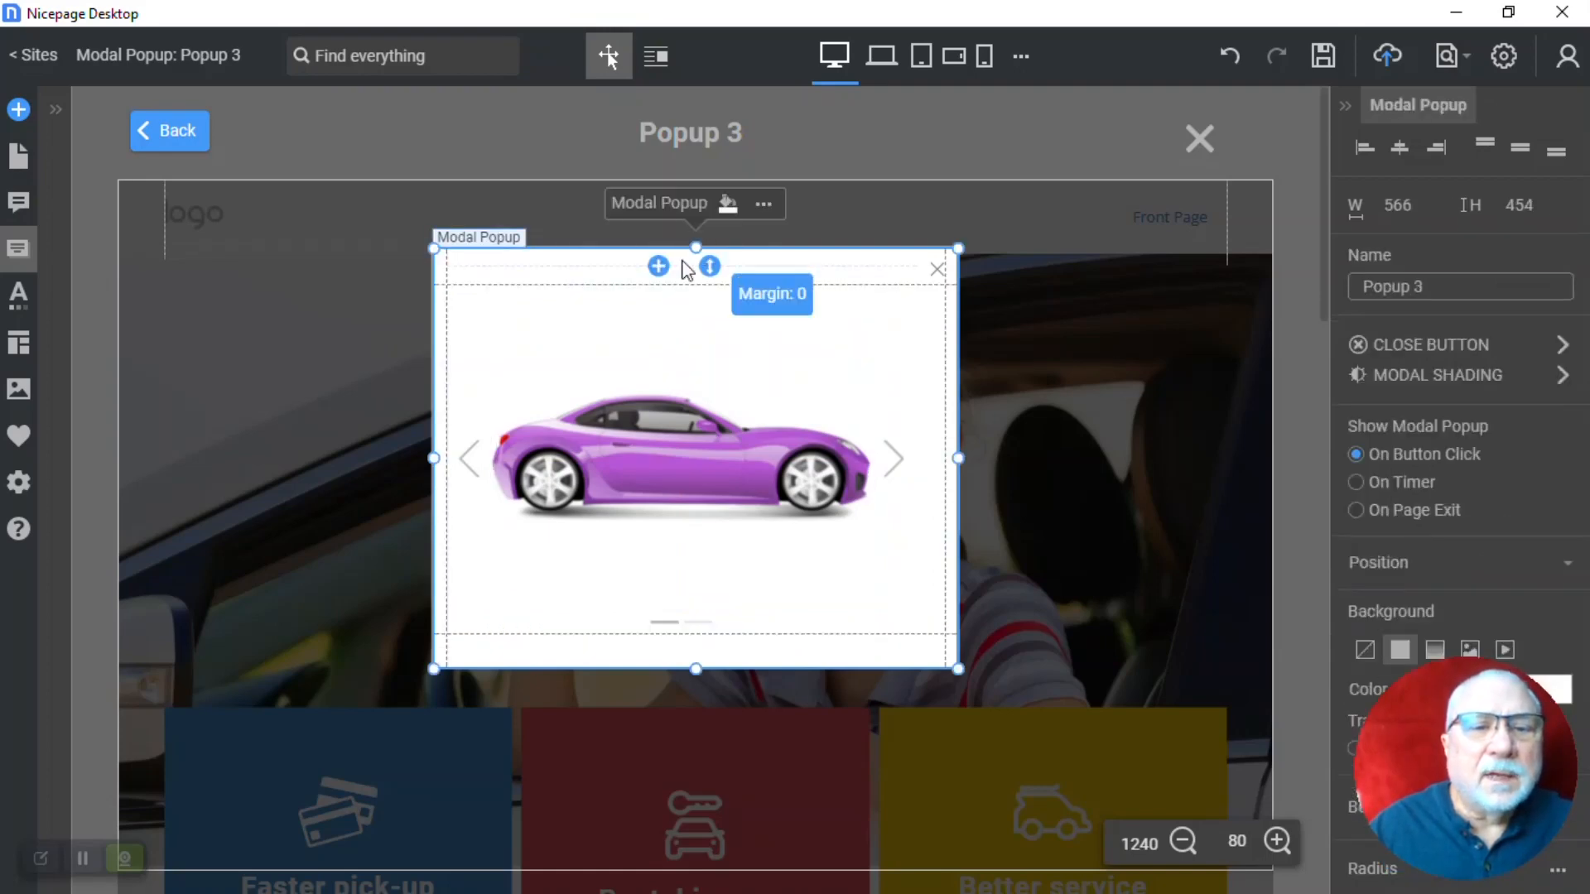
Add a third slide with the red convertible image, enlarged to about 423 × 282
{"action": "left_click", "coordinate": [604, 358]}
{"action": "left_click", "coordinate": [583, 272]}
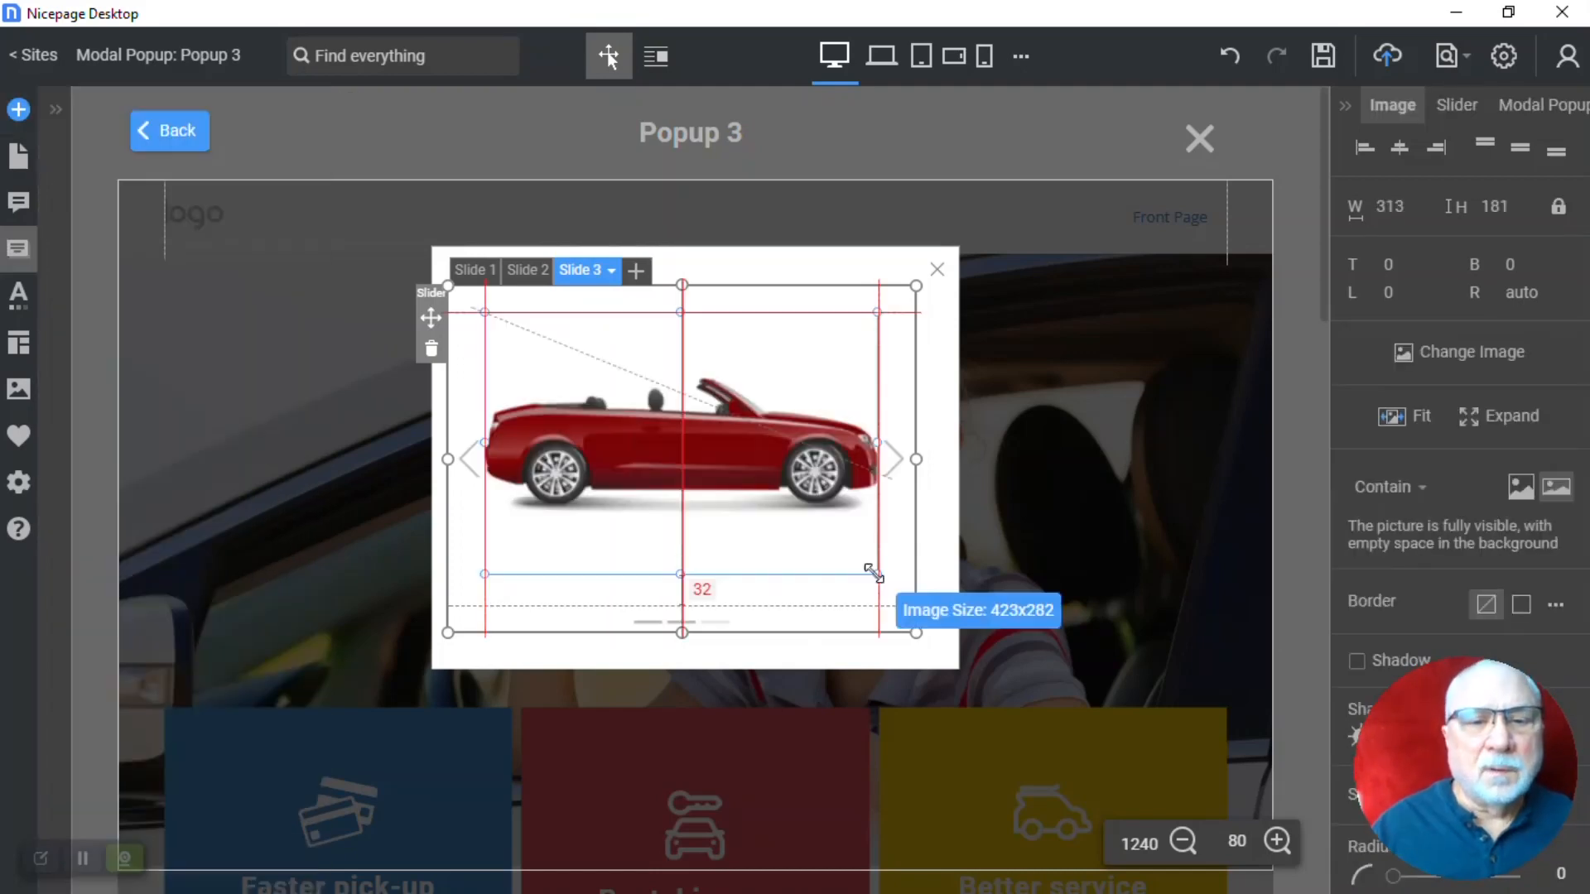
{"action": "left_click_drag", "start_coordinate": [873, 568], "coordinate": [869, 568]}
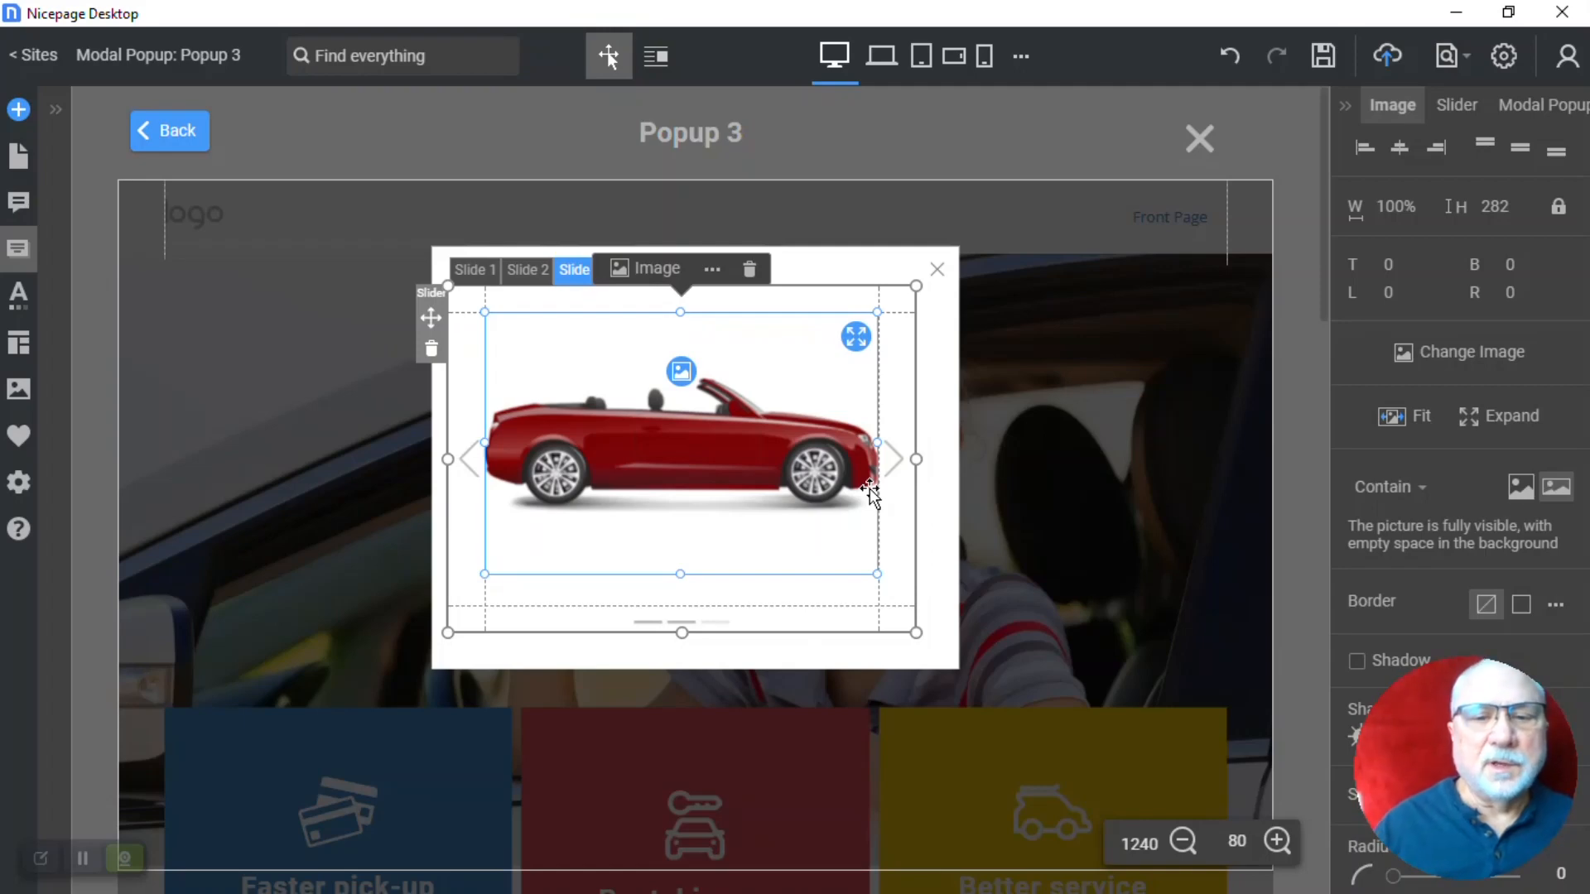
Centre the red convertible image vertically on Slide 3 and return to the Front Page
{"action": "left_click_drag", "start_coordinate": [870, 492], "coordinate": [871, 494]}
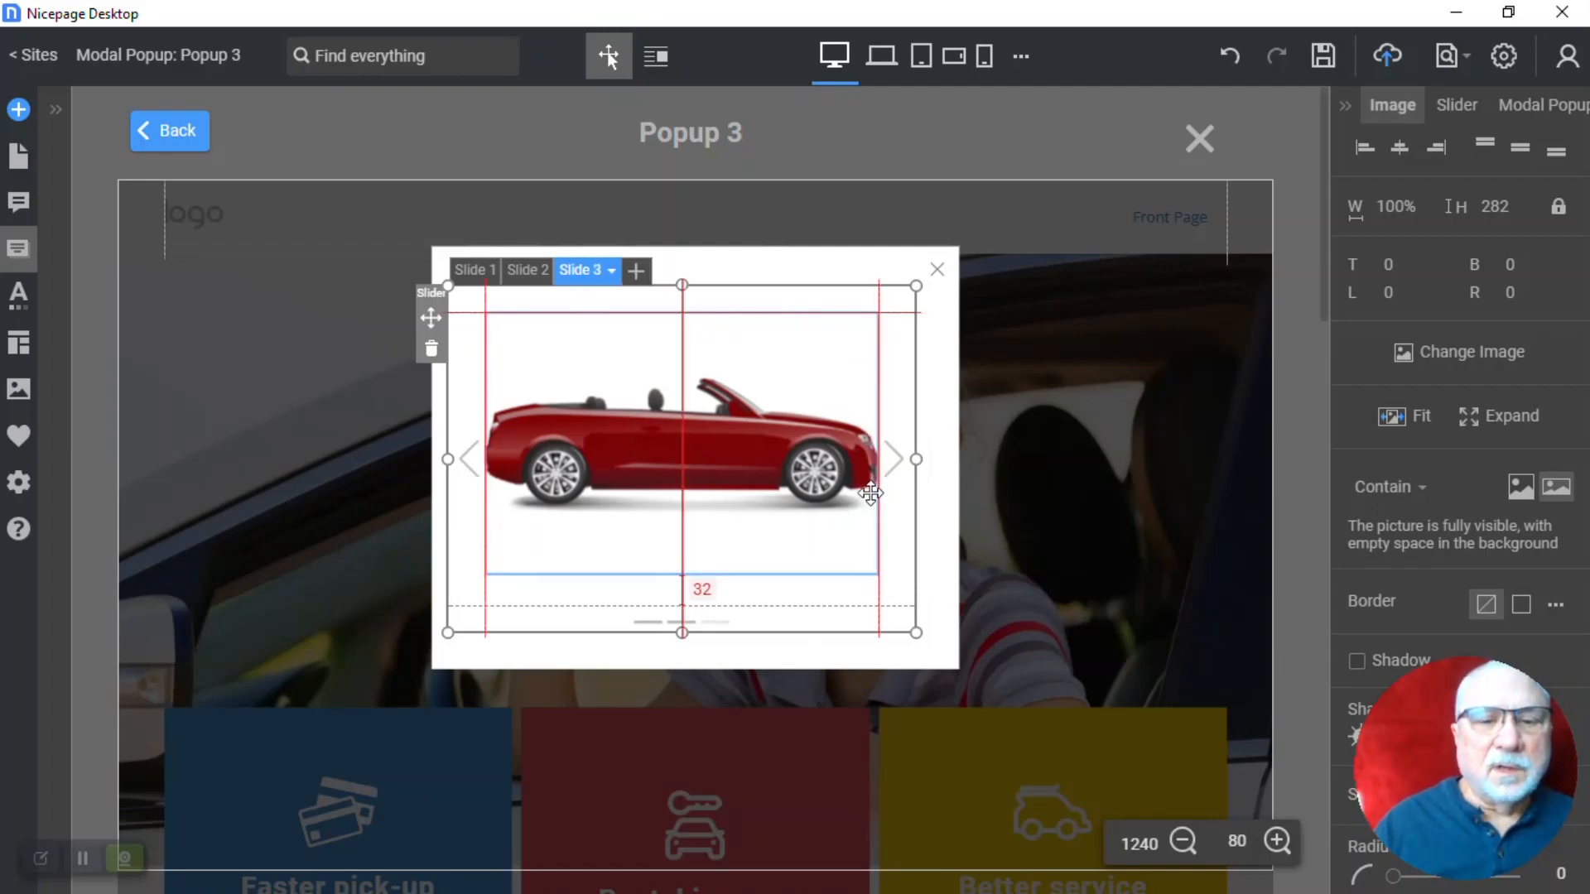
{"action": "left_click_drag", "start_coordinate": [871, 494], "coordinate": [867, 504]}
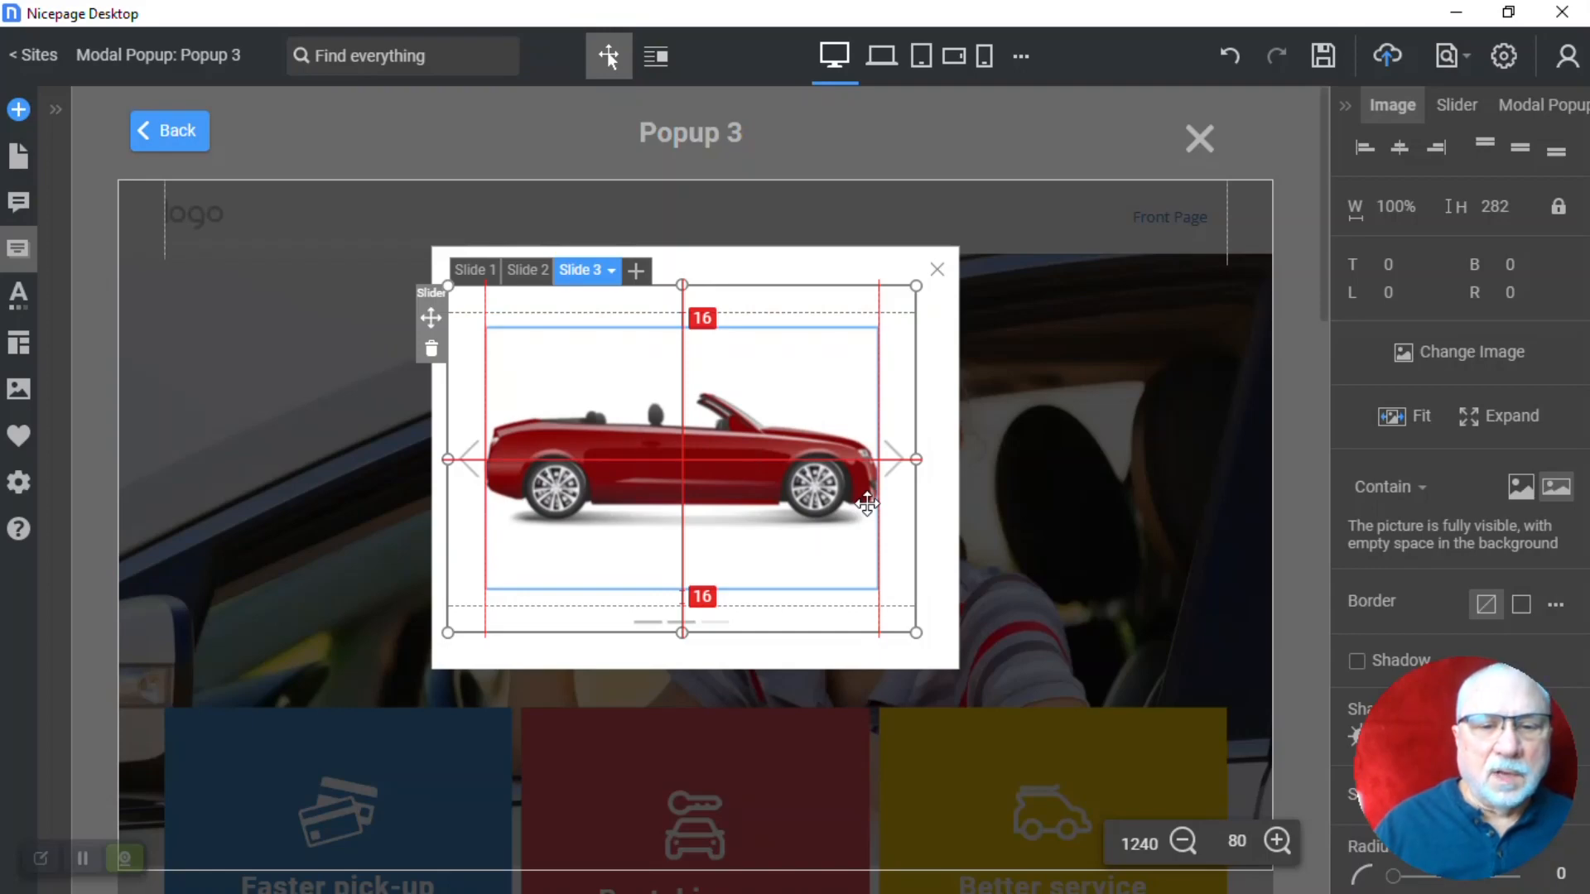
{"action": "left_click_drag", "start_coordinate": [868, 504], "coordinate": [929, 533]}
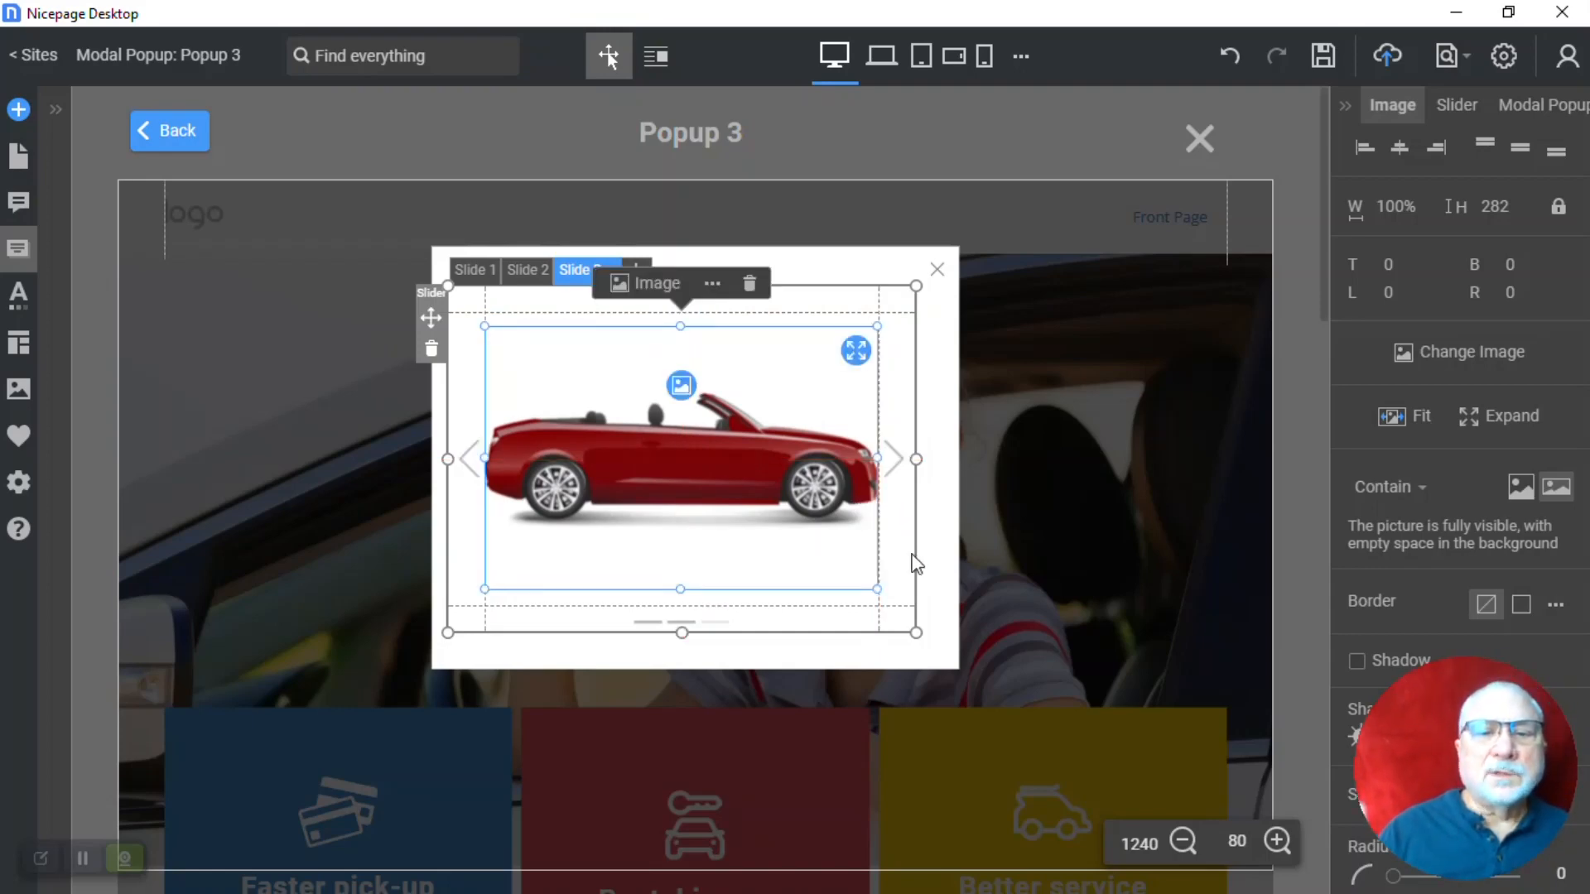
{"action": "left_click", "coordinate": [952, 507]}
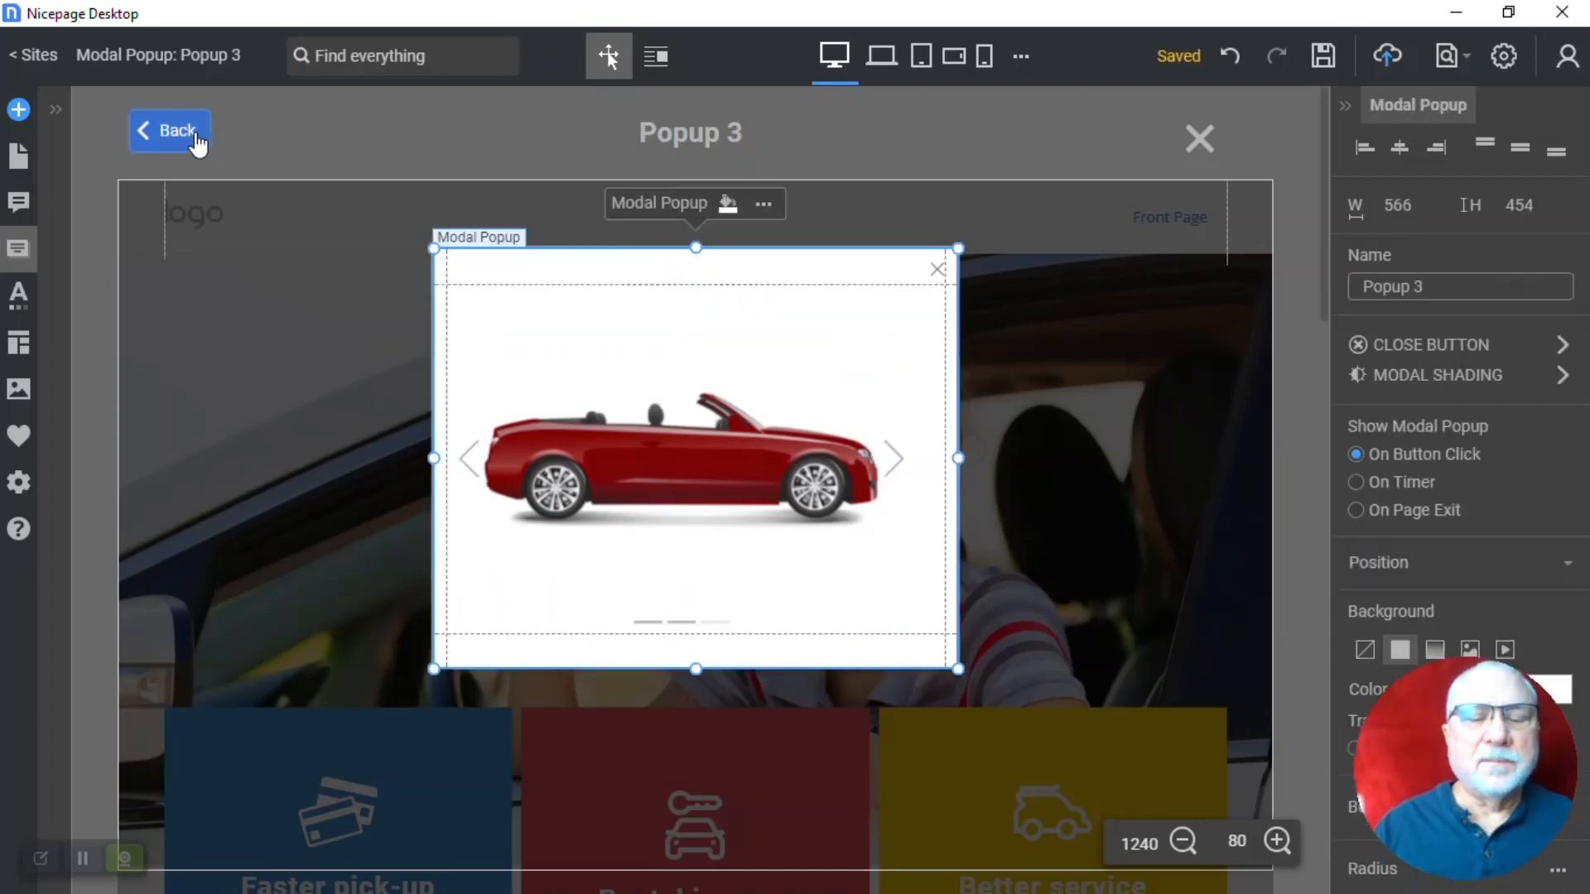
{"action": "left_click", "coordinate": [195, 131]}
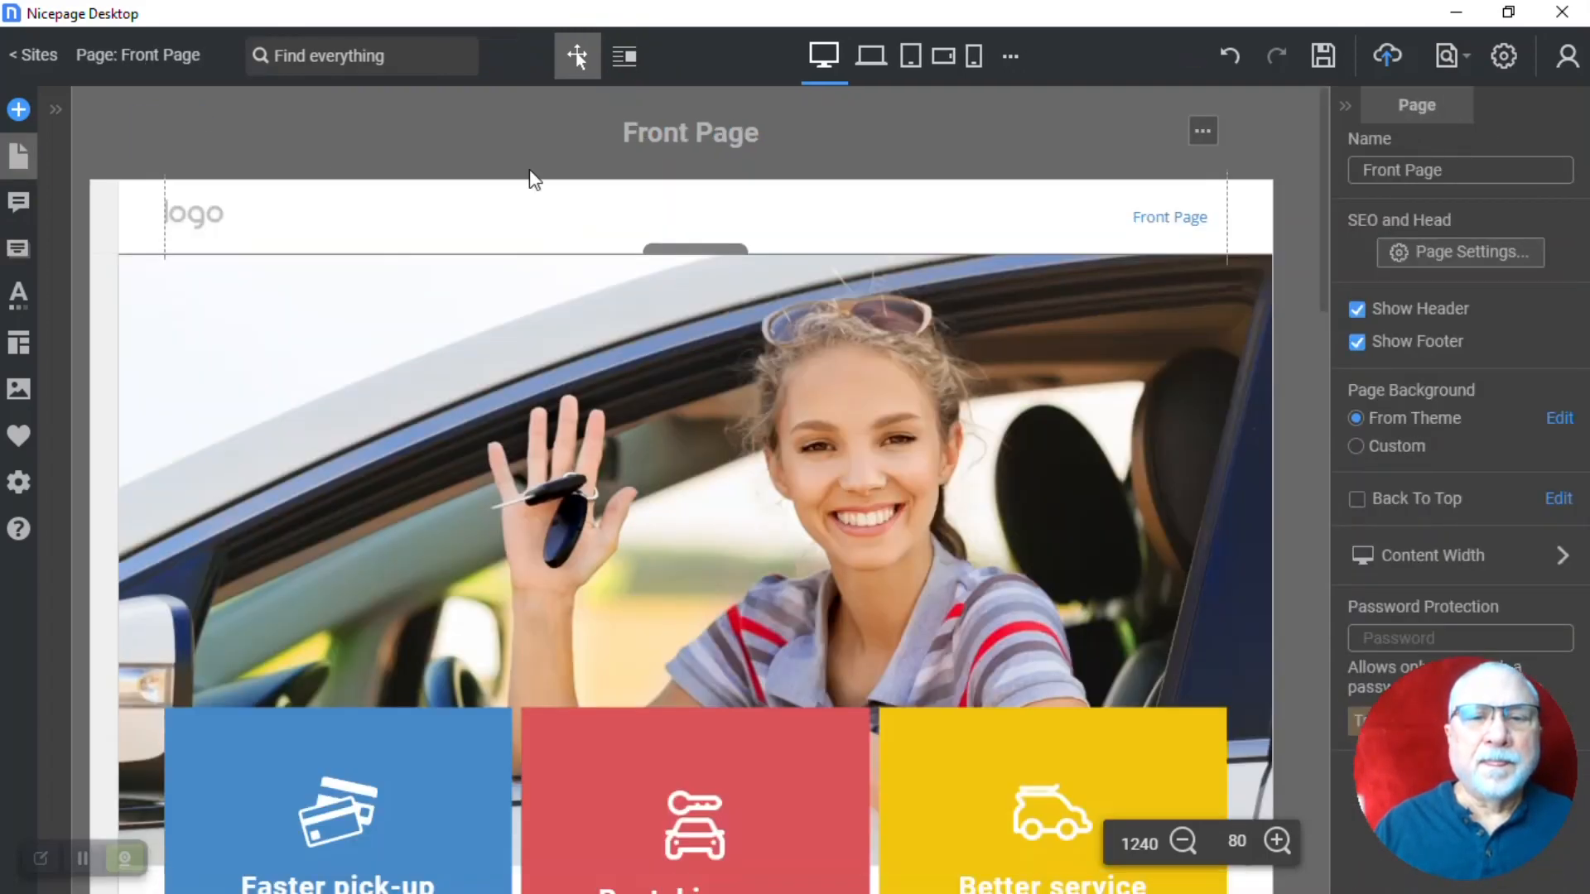
Check the popup's car slider in Quick preview by opening it from the page's "BUTTON", then close the popup and the preview
{"action": "left_click", "coordinate": [1448, 67]}
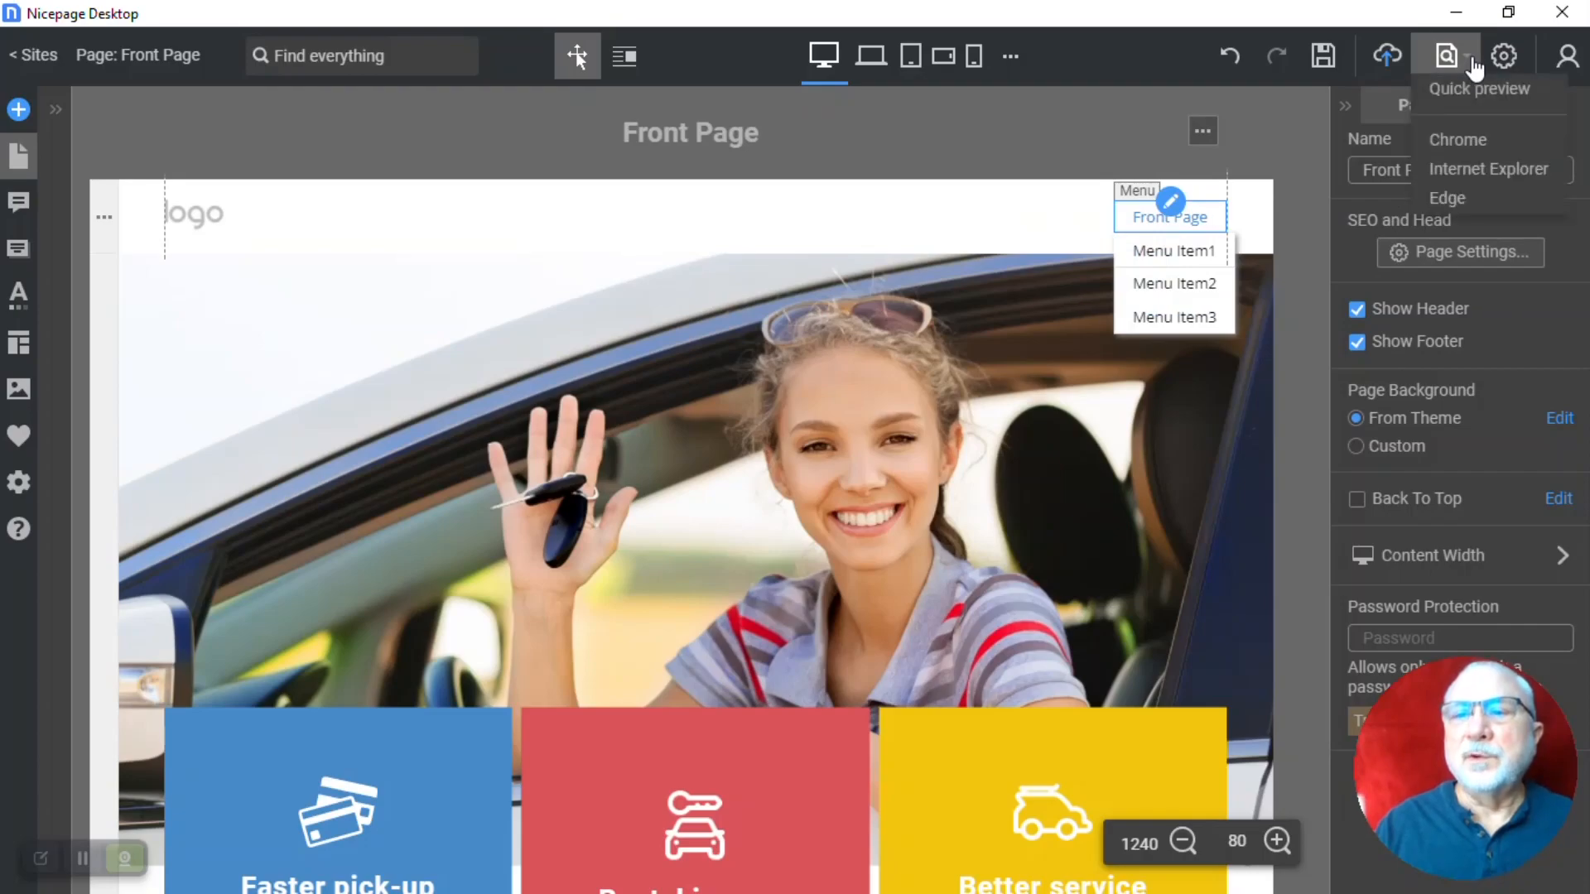
{"action": "left_click", "coordinate": [1472, 101]}
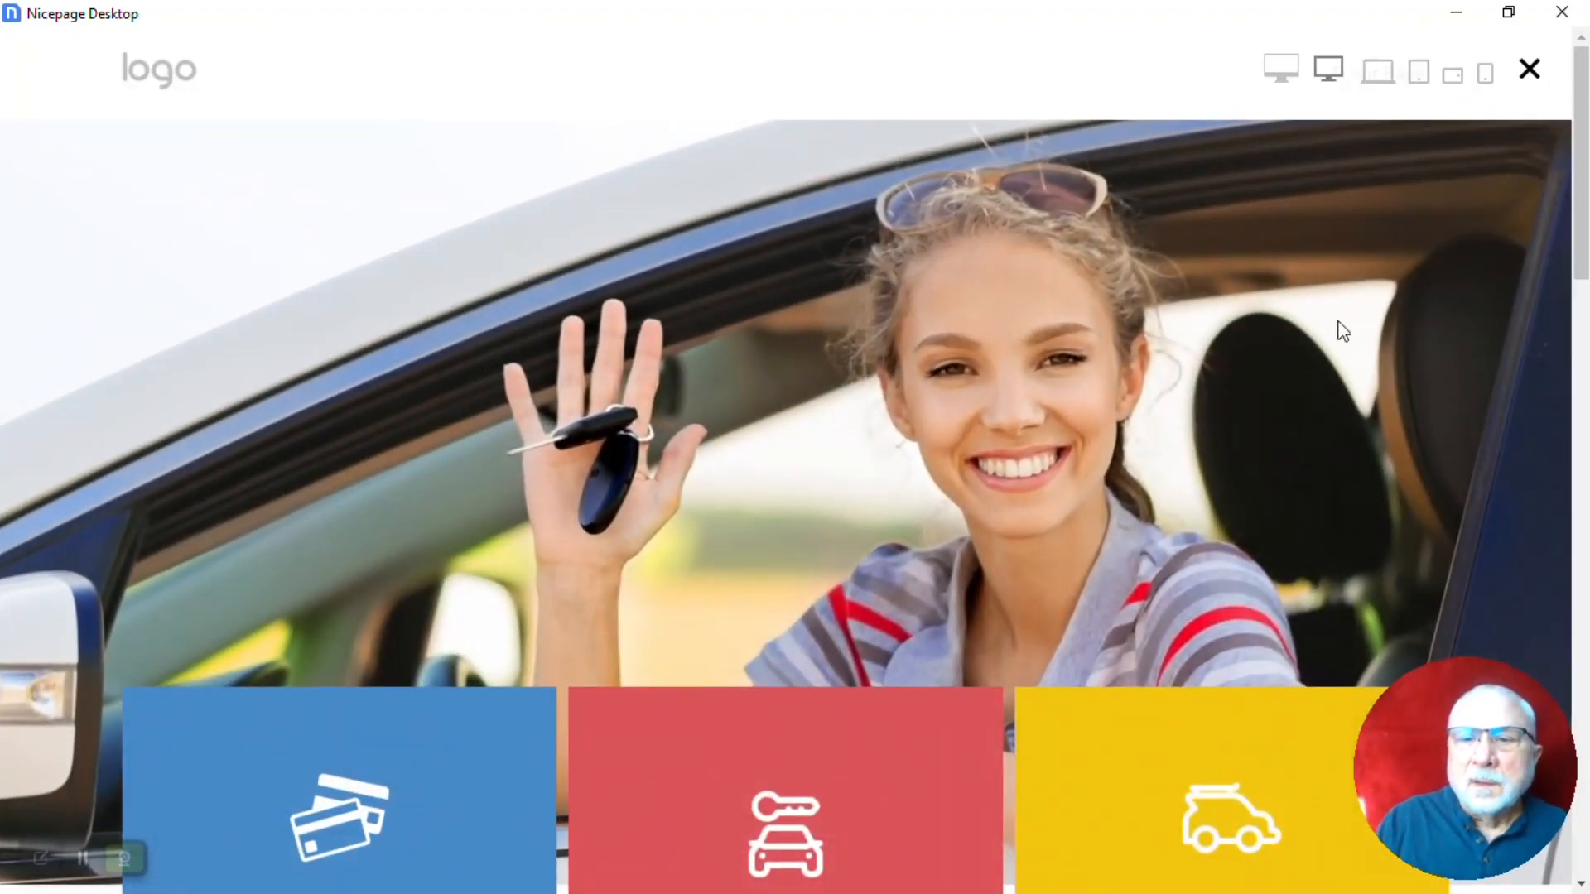
{"action": "scroll", "coordinate": [1342, 332], "scroll_direction": "down", "scroll_amount": 10}
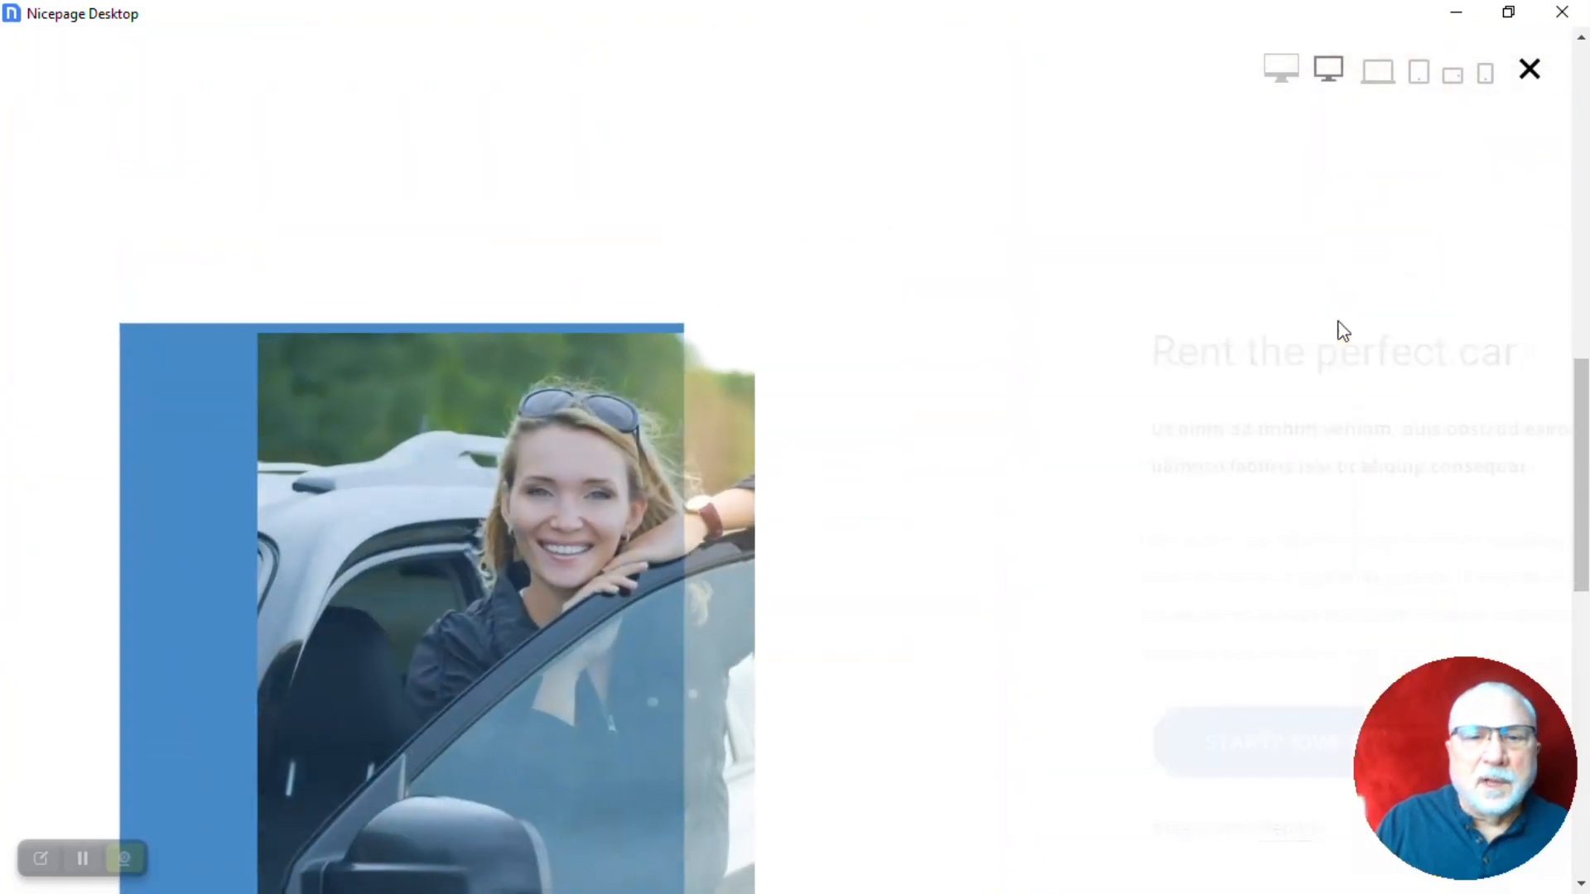
{"action": "scroll", "coordinate": [1343, 331], "scroll_direction": "down", "scroll_amount": 10}
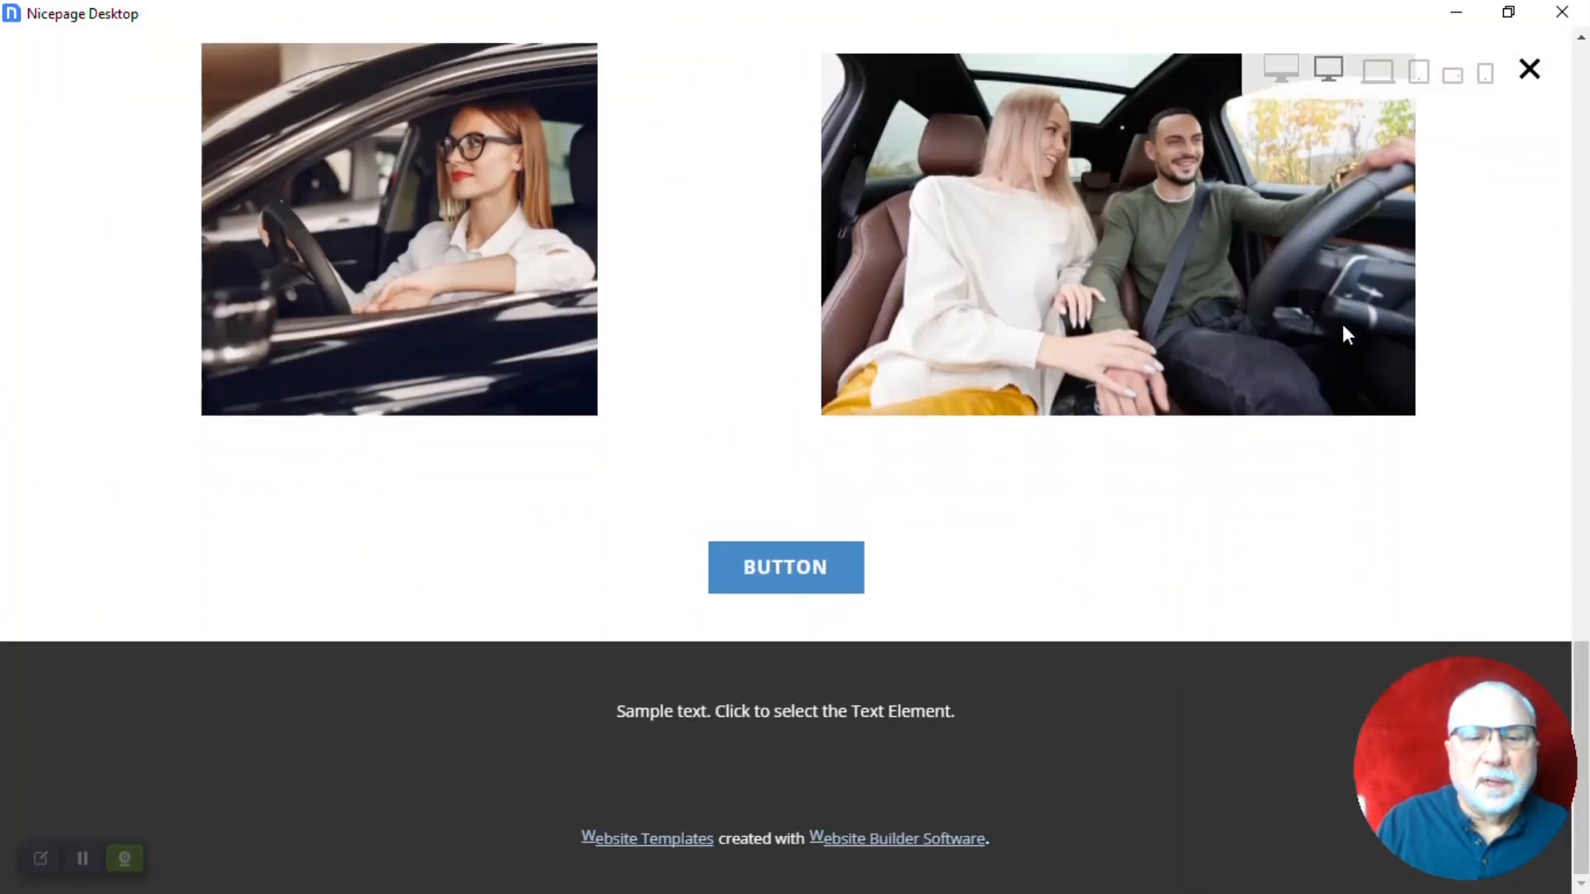
{"action": "left_click", "coordinate": [802, 560]}
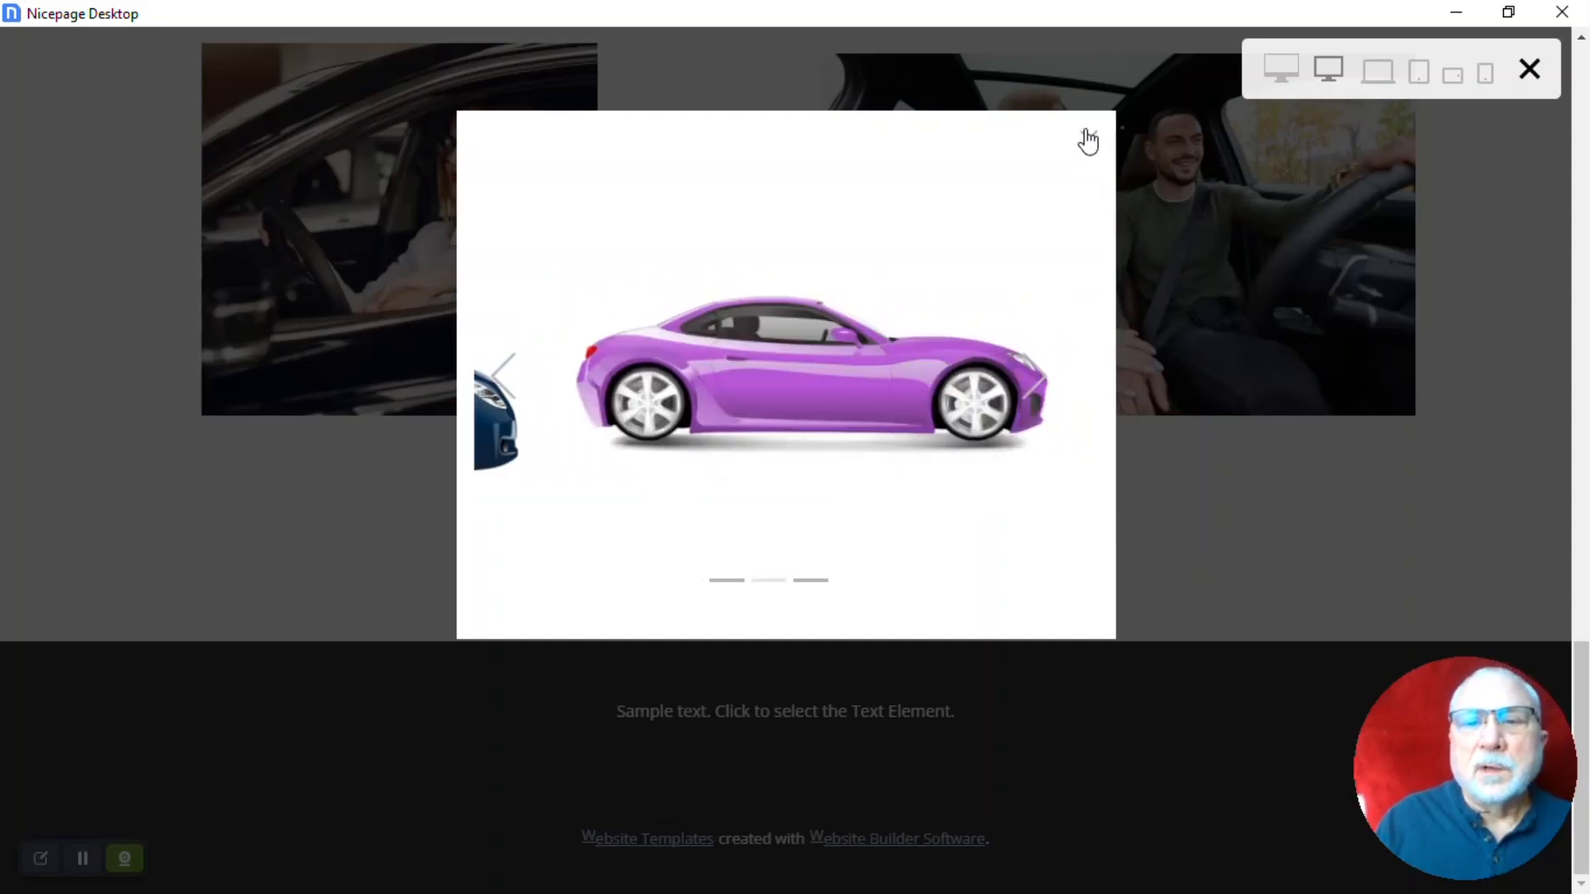
{"action": "left_click", "coordinate": [1087, 136]}
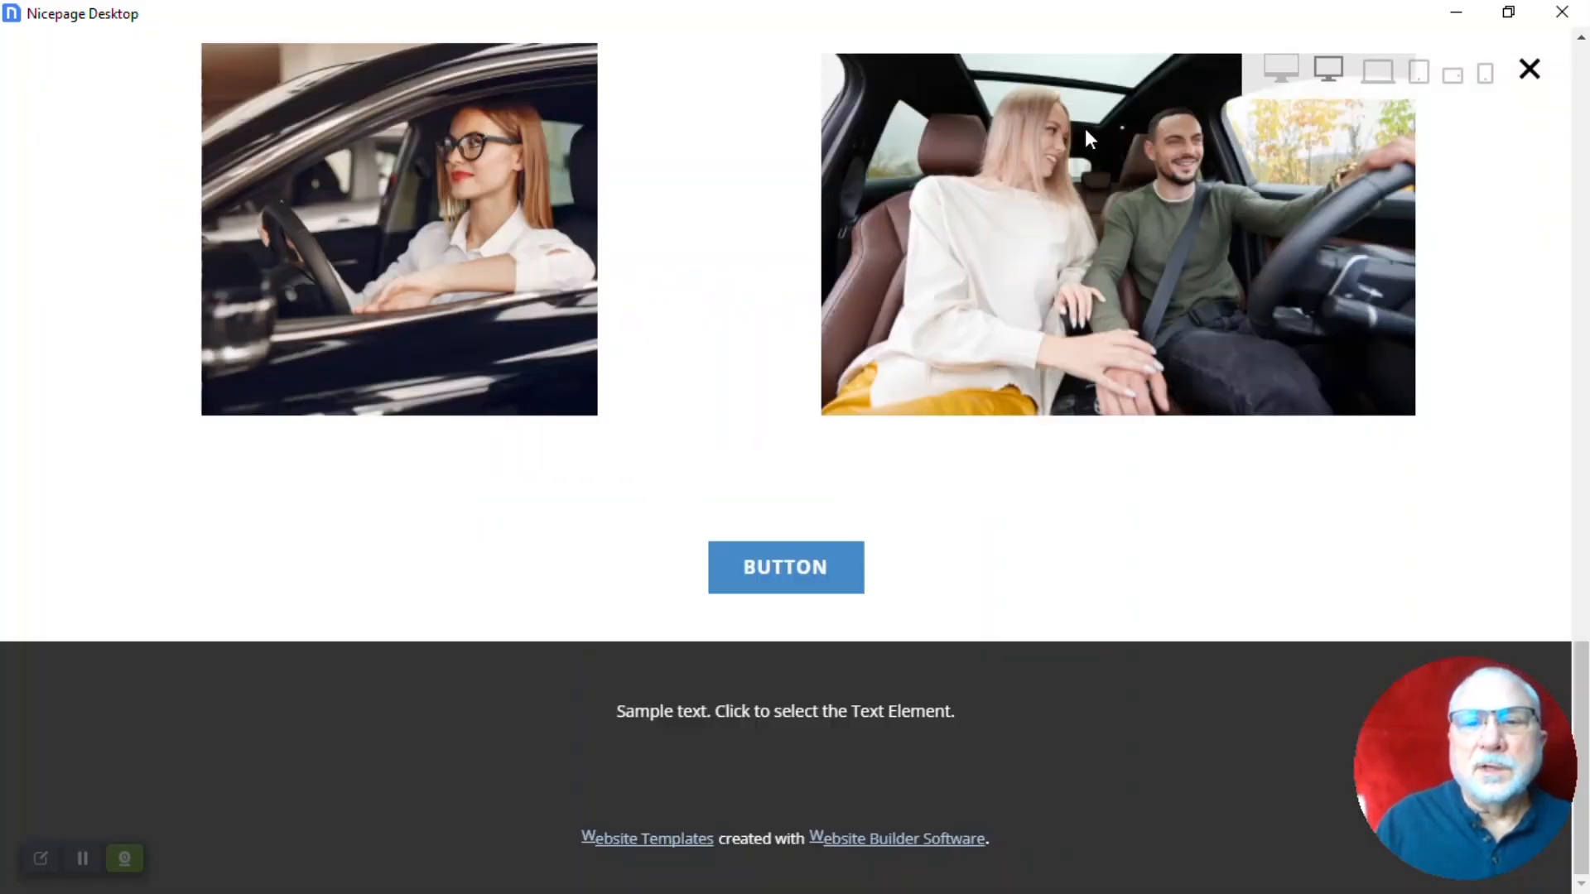
{"action": "left_click", "coordinate": [1529, 69]}
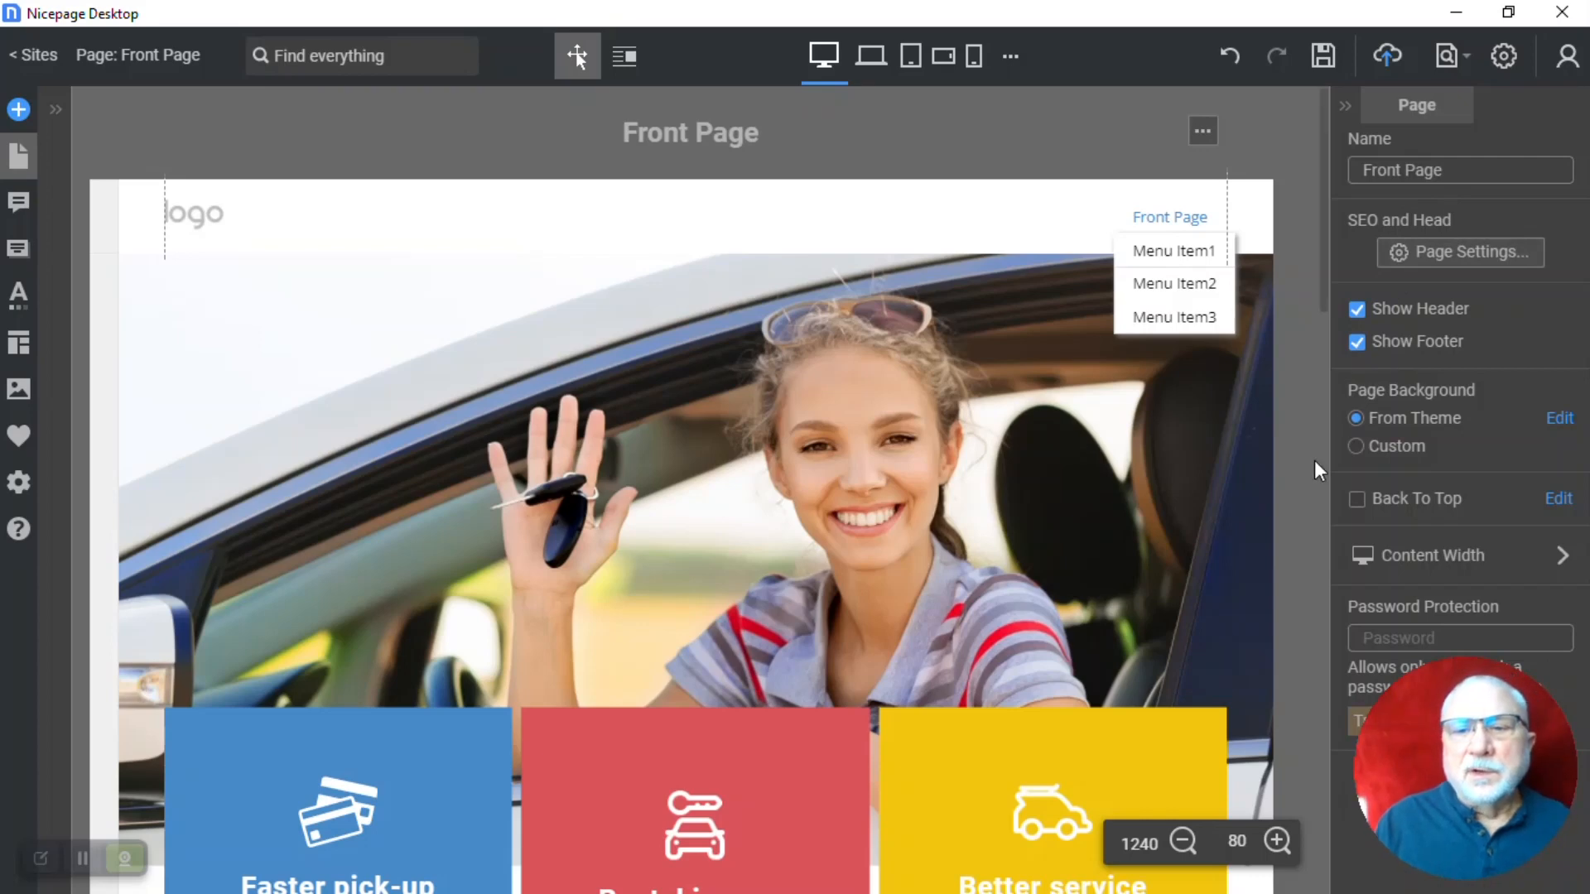
Insert the "Facts & Questions" FAQ block below the button's block and collapse its "Do you provide support?" answer
{"action": "left_click", "coordinate": [1271, 209]}
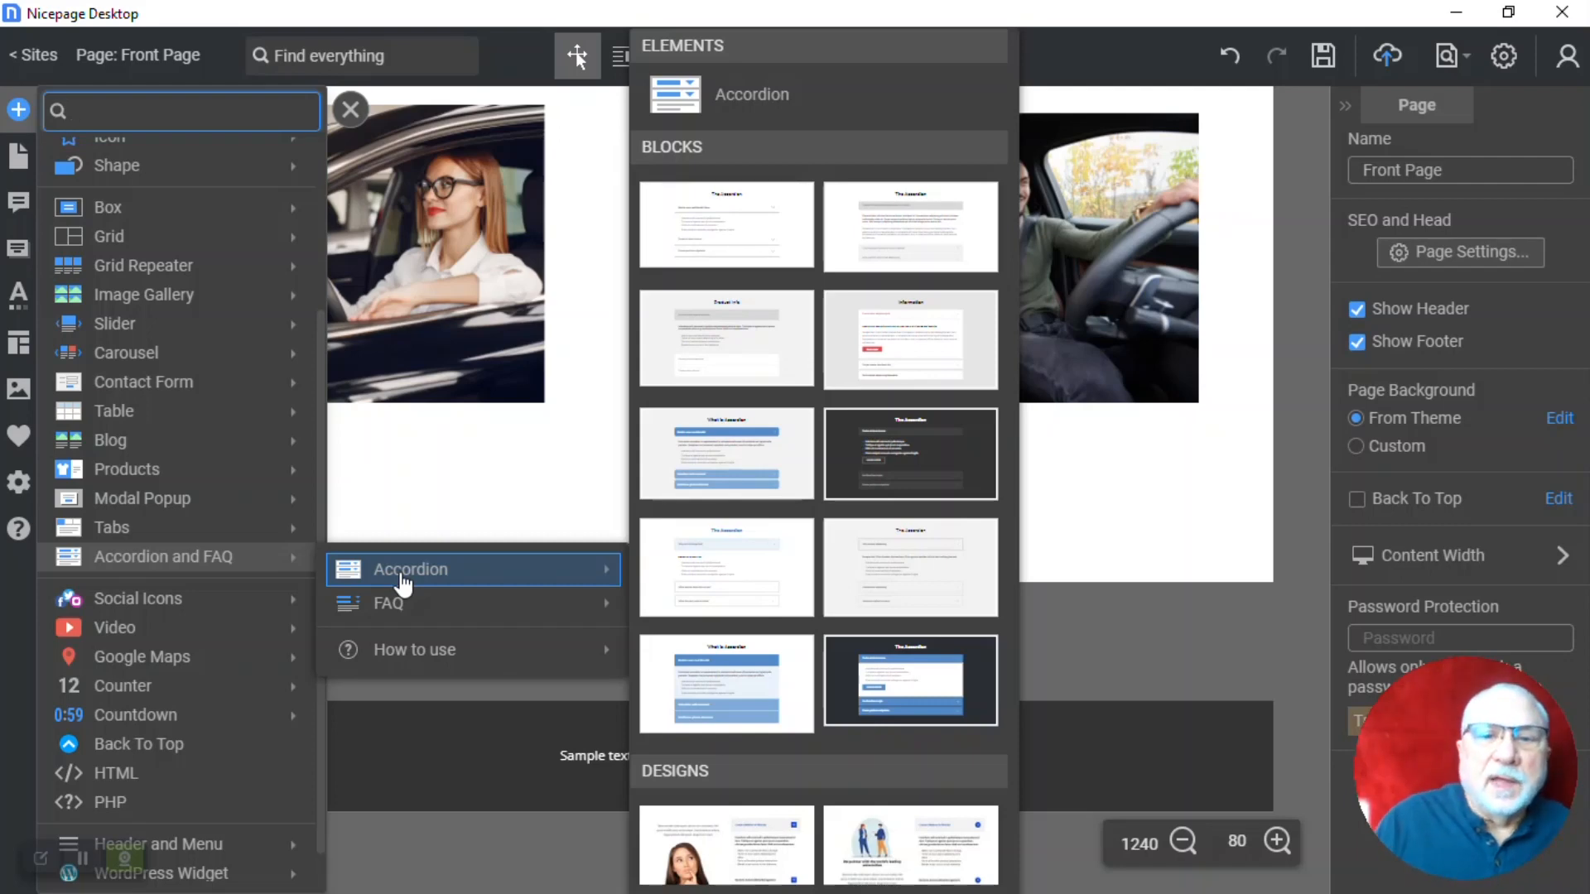
{"action": "mouse_move", "coordinate": [419, 604]}
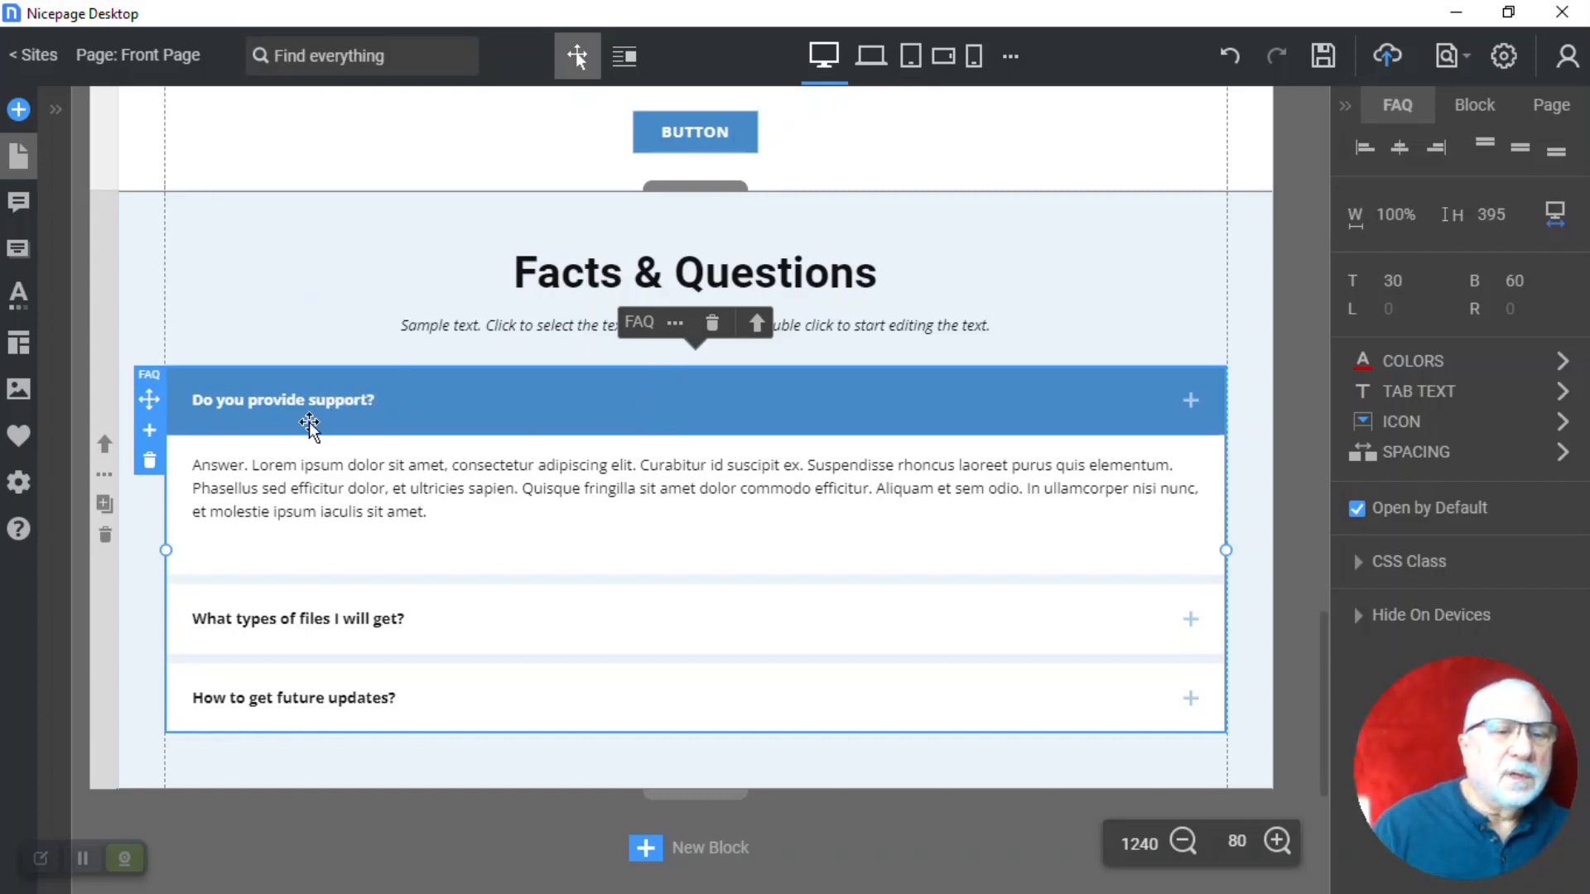
{"action": "left_click", "coordinate": [424, 472]}
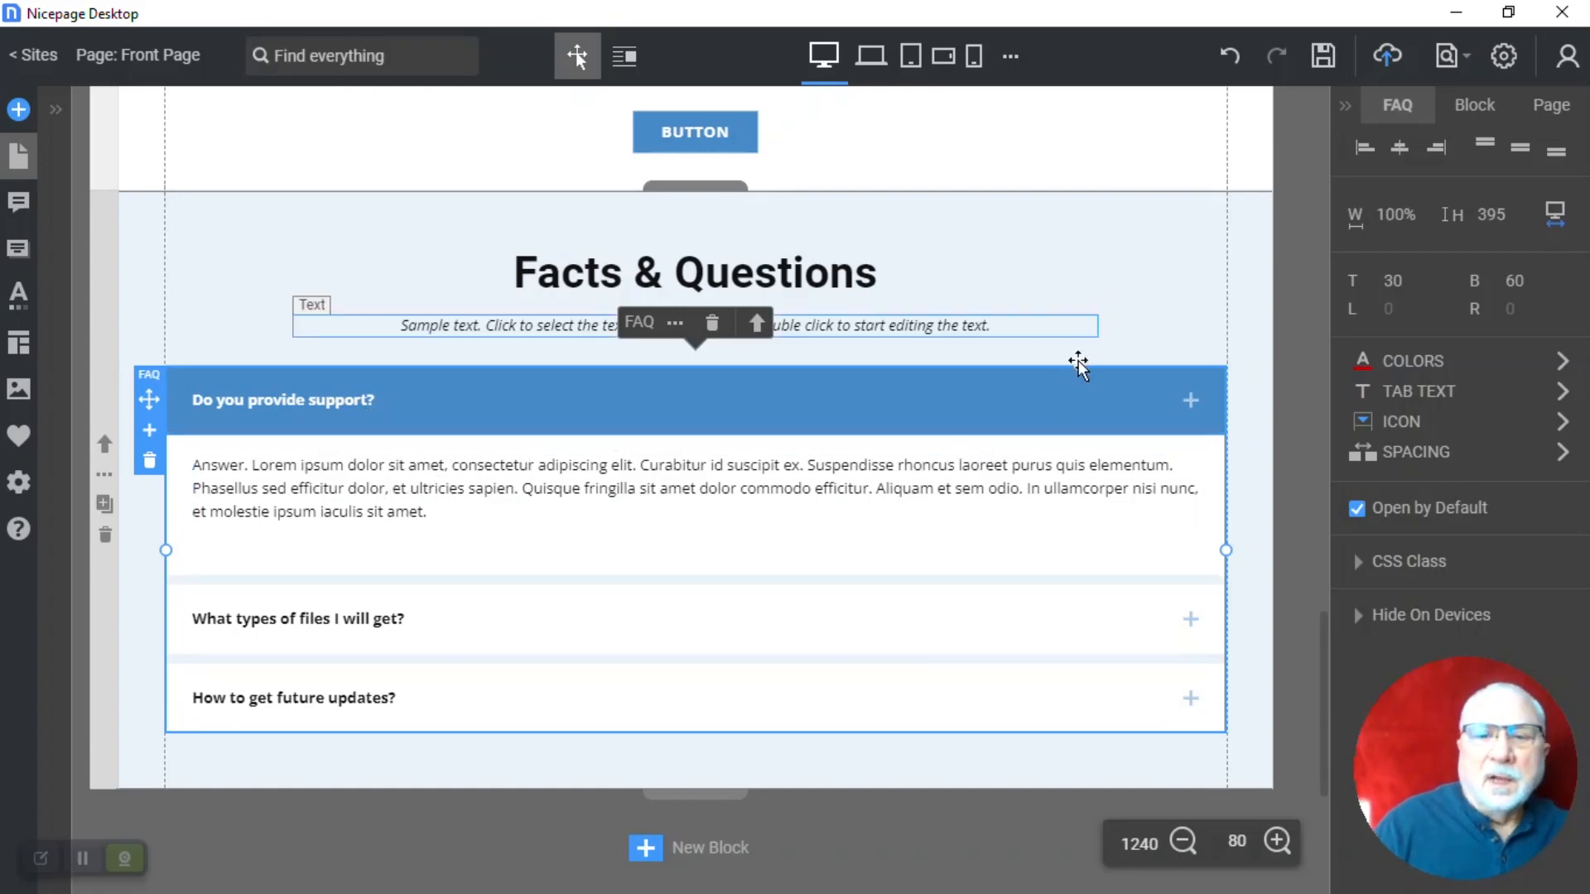
{"action": "left_click", "coordinate": [1073, 400]}
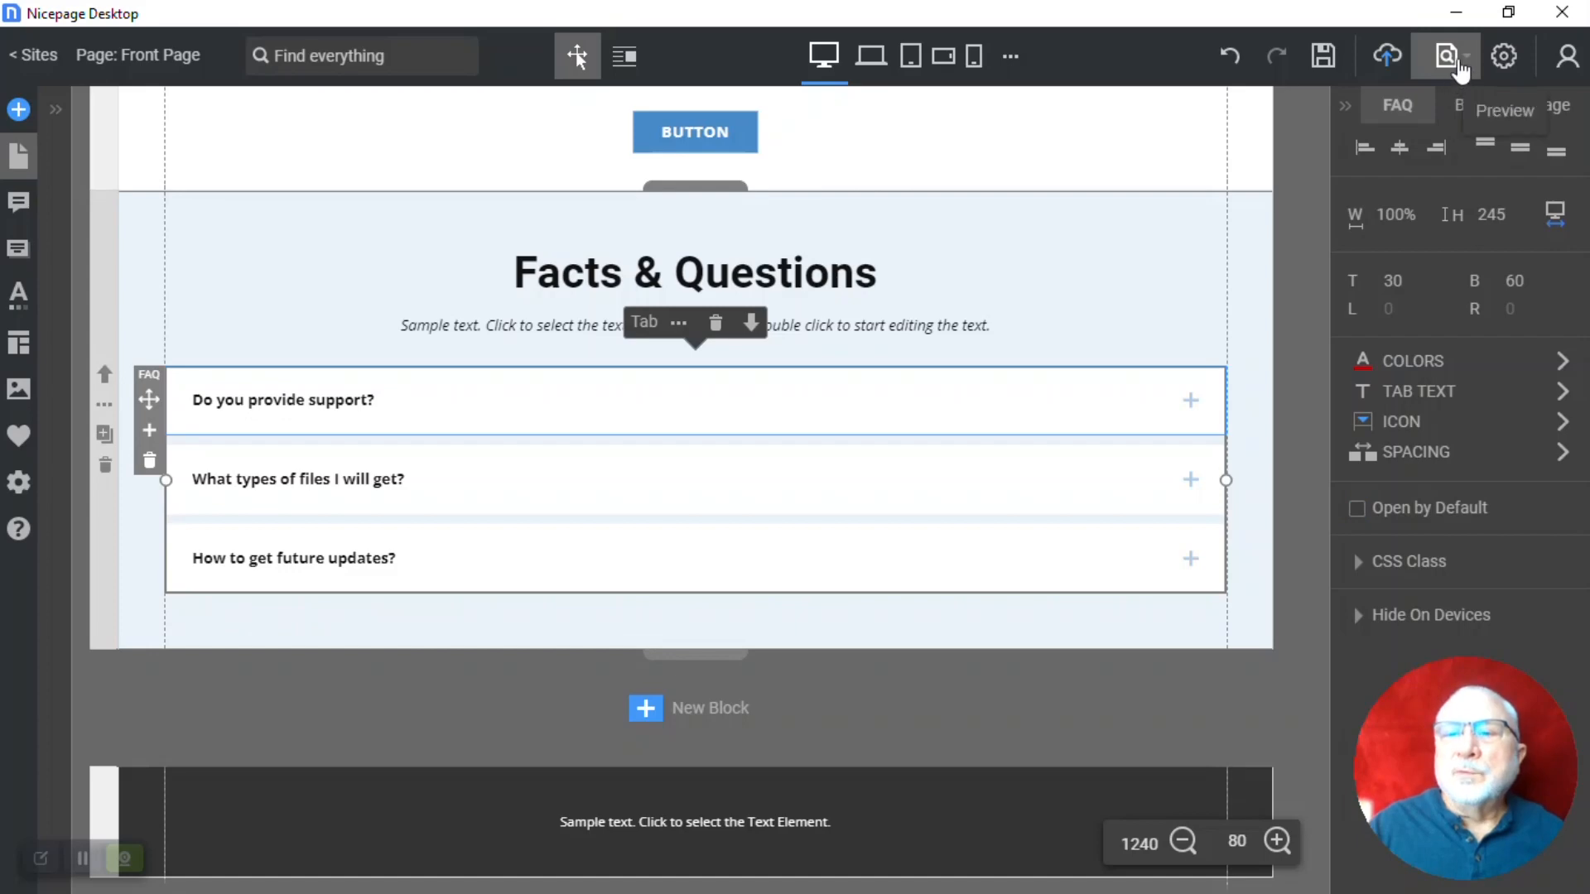
Check the FAQ in Quick preview by expanding and collapsing its questions, and close the preview
{"action": "left_click", "coordinate": [1459, 72]}
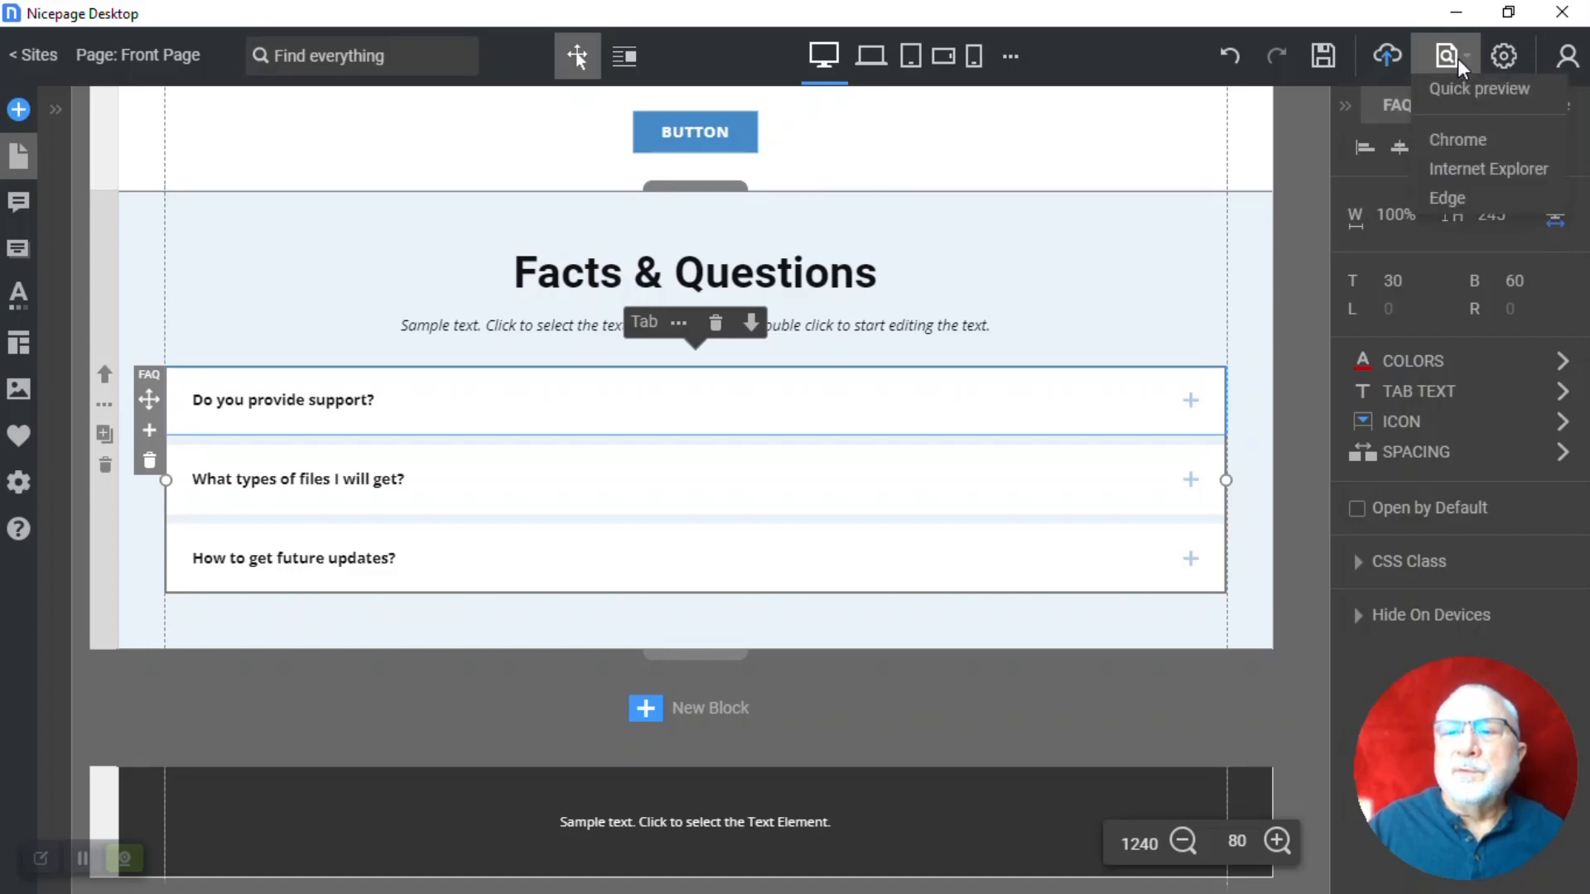
{"action": "left_click", "coordinate": [1456, 82]}
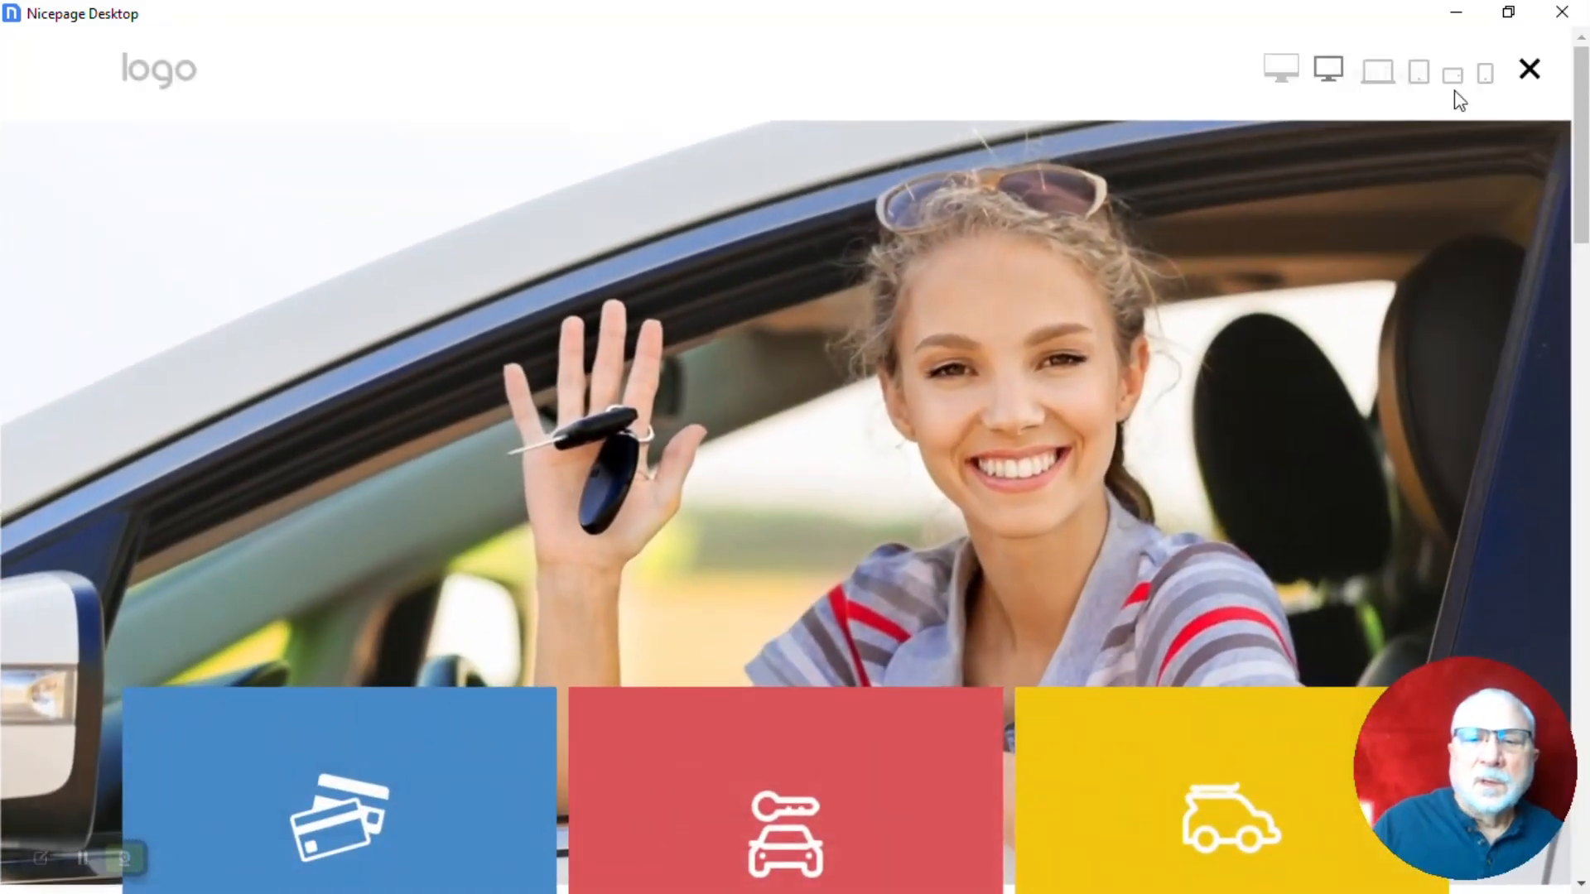
{"action": "scroll", "coordinate": [1337, 339], "scroll_direction": "down", "scroll_amount": 5}
{"action": "scroll", "coordinate": [1337, 336], "scroll_direction": "down", "scroll_amount": 12}
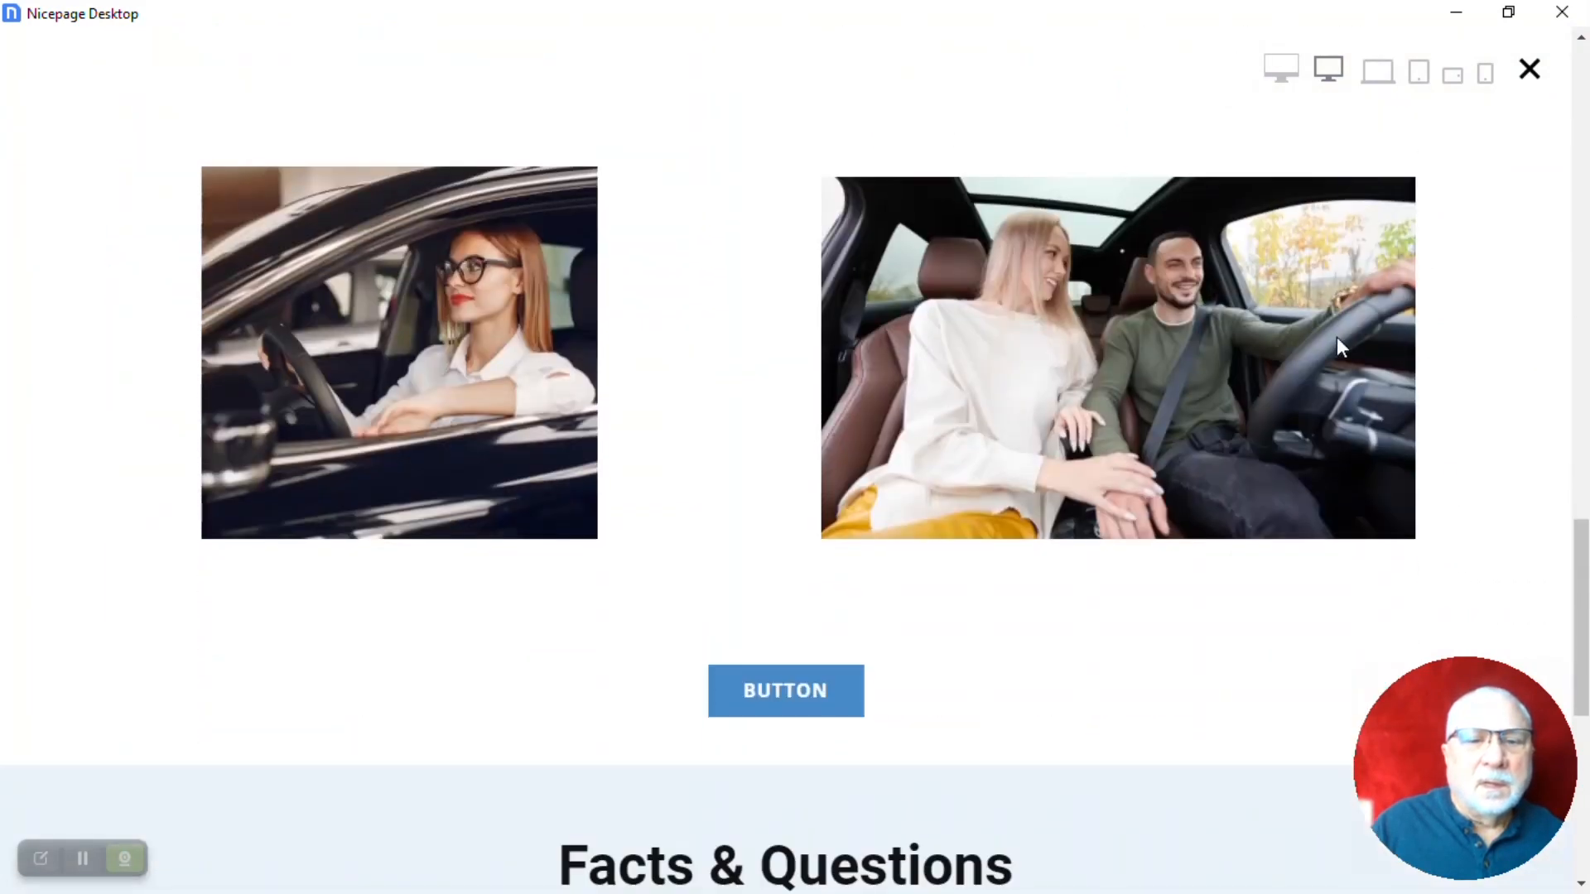
{"action": "scroll", "coordinate": [1340, 346], "scroll_direction": "down", "scroll_amount": 8}
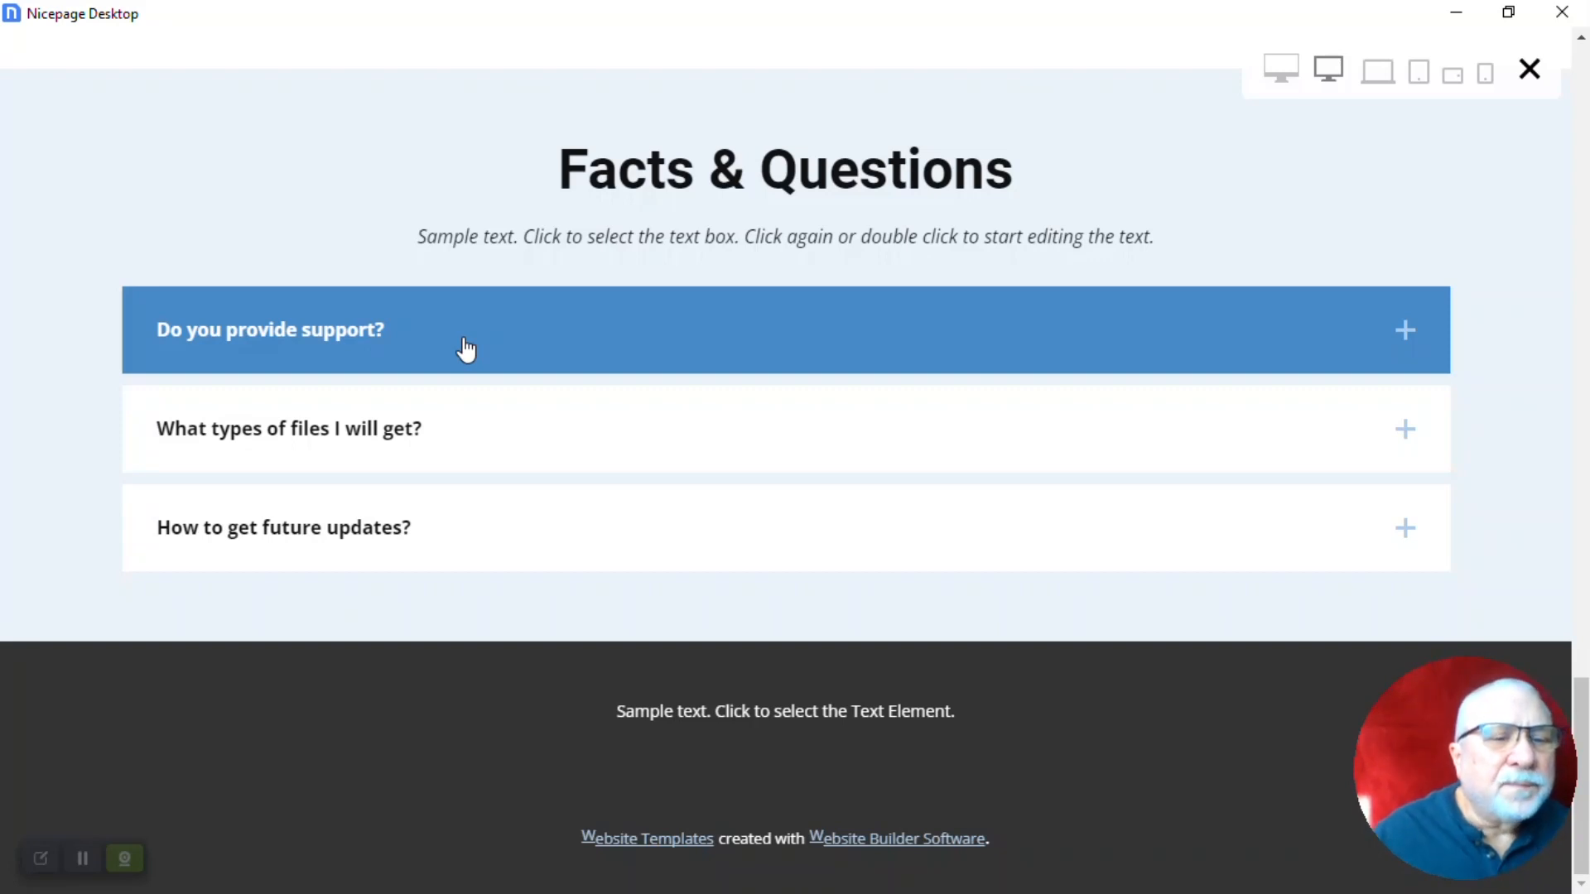
{"action": "left_click", "coordinate": [466, 349]}
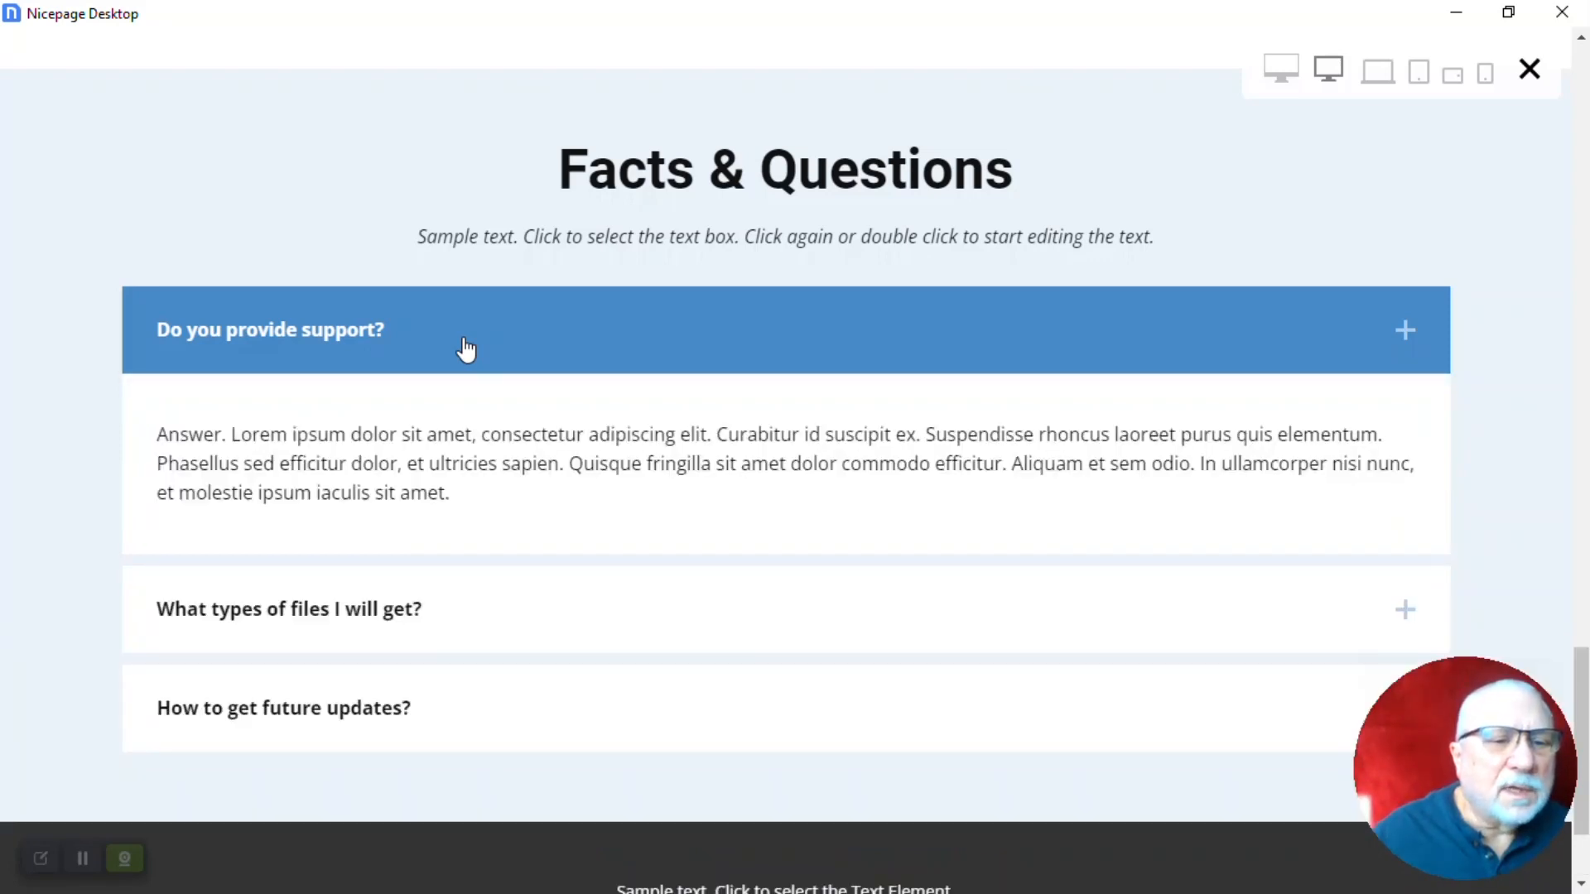
{"action": "left_click", "coordinate": [464, 349]}
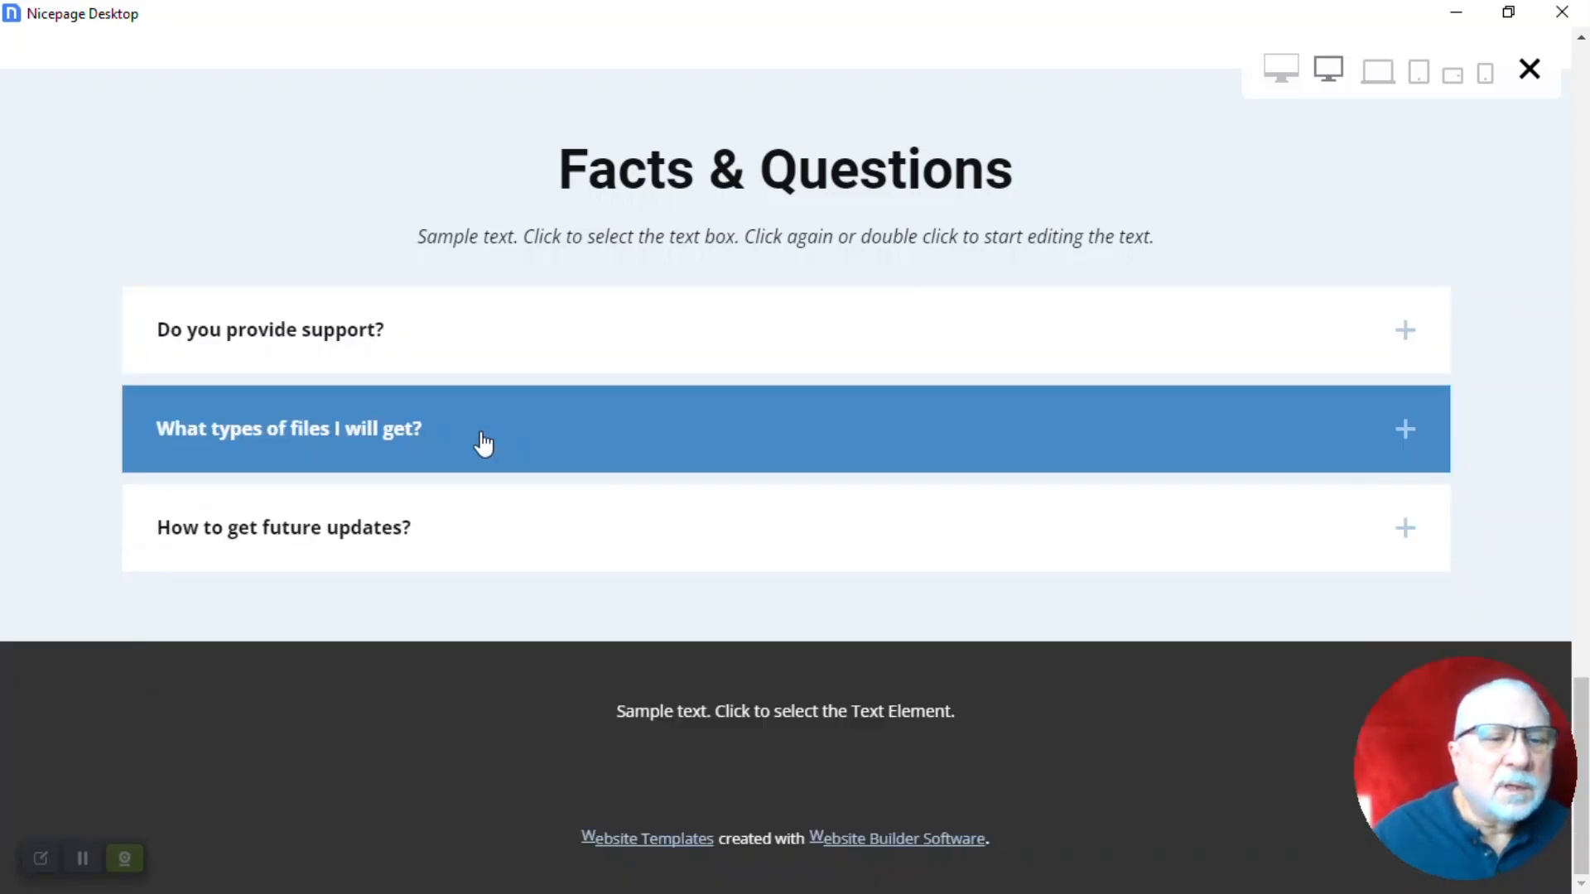
{"action": "left_click", "coordinate": [483, 443]}
{"action": "left_click", "coordinate": [483, 444]}
{"action": "left_click", "coordinate": [507, 566]}
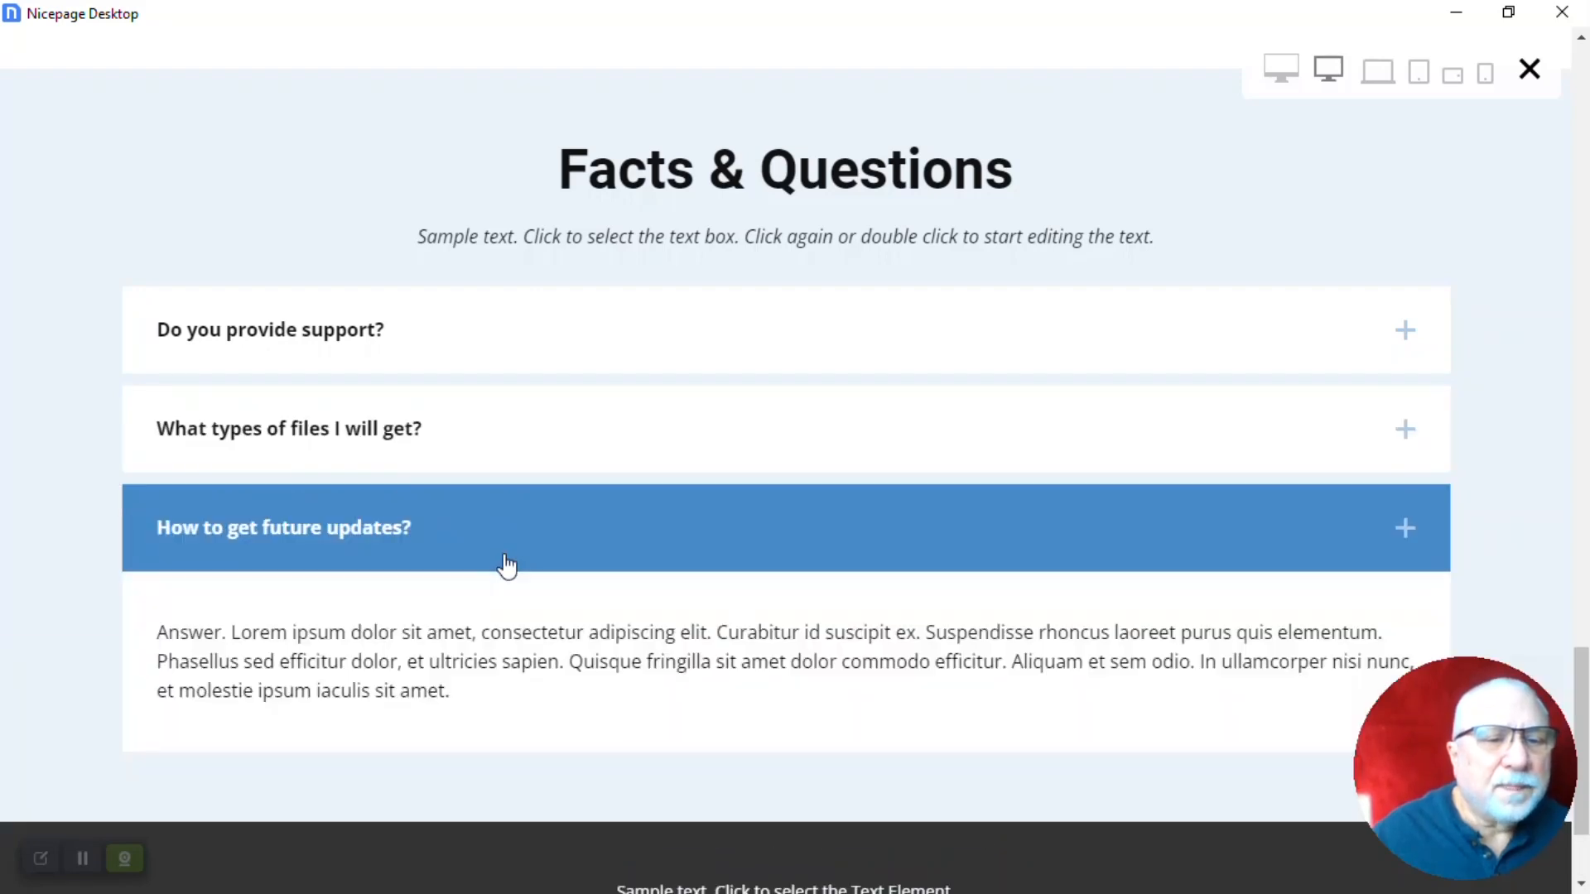
{"action": "left_click", "coordinate": [506, 566]}
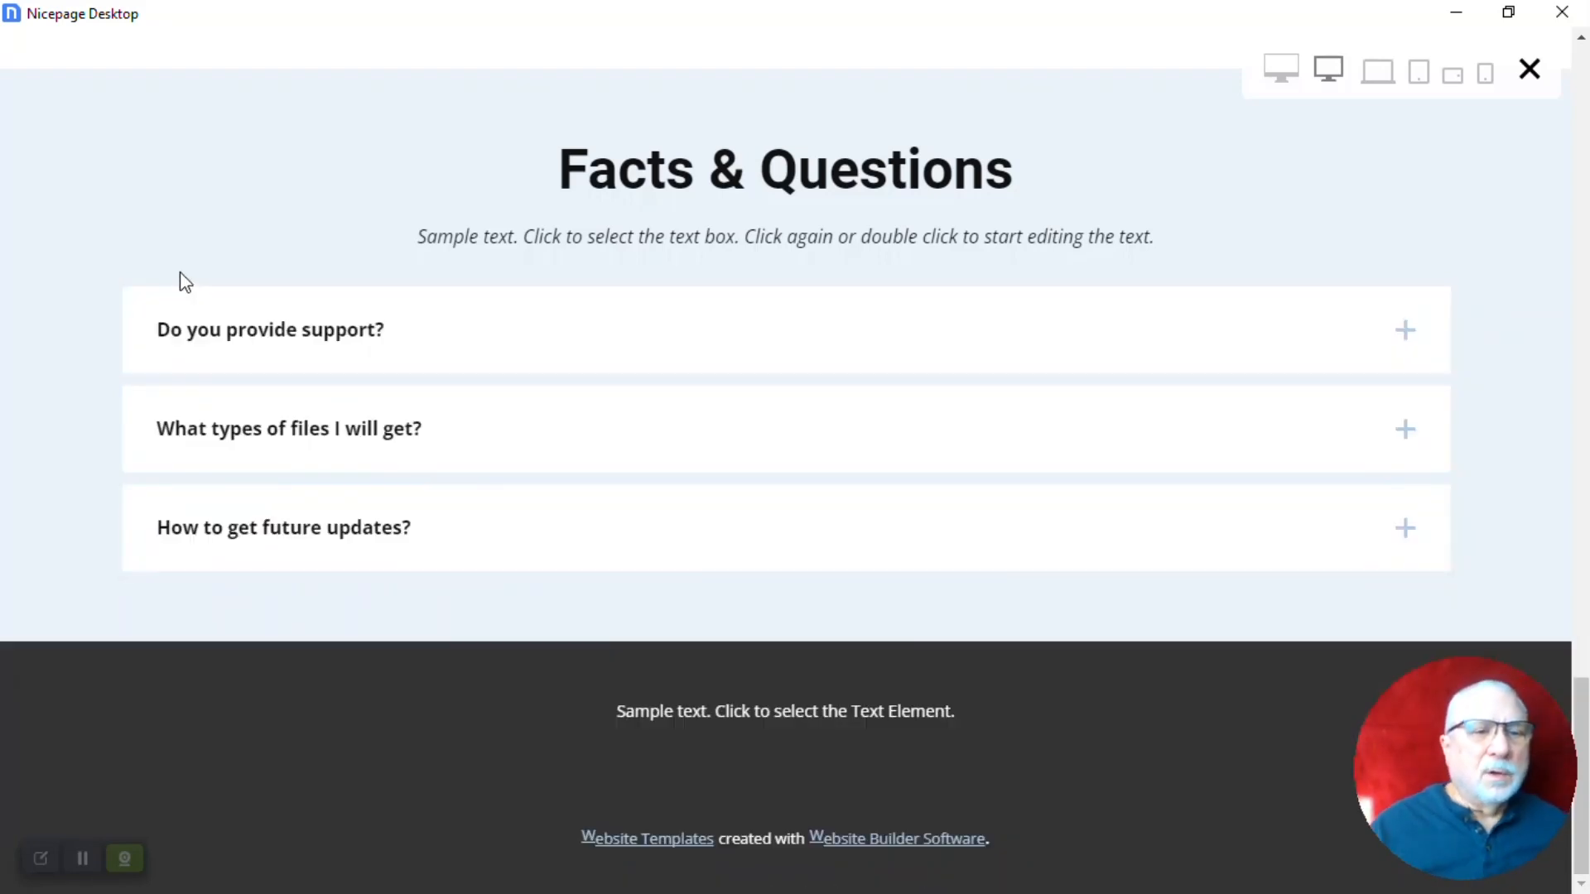
{"action": "left_click", "coordinate": [1528, 69]}
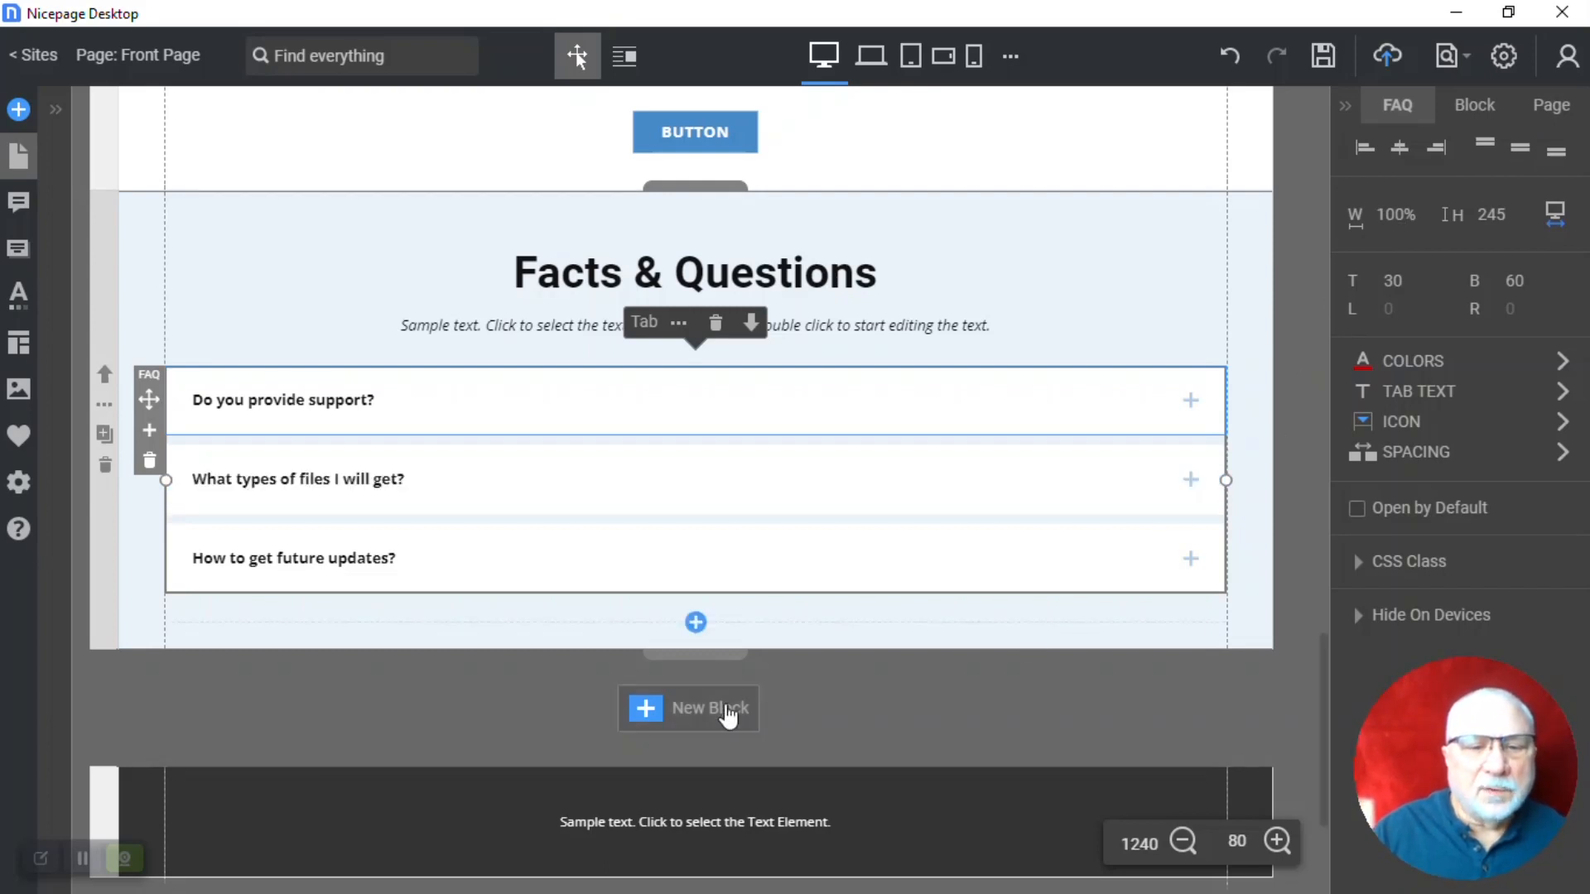
Add an empty block below the FAQ and insert a tabs block with Description, Specifications, Reviews and Questions tabs
{"action": "left_click", "coordinate": [710, 709]}
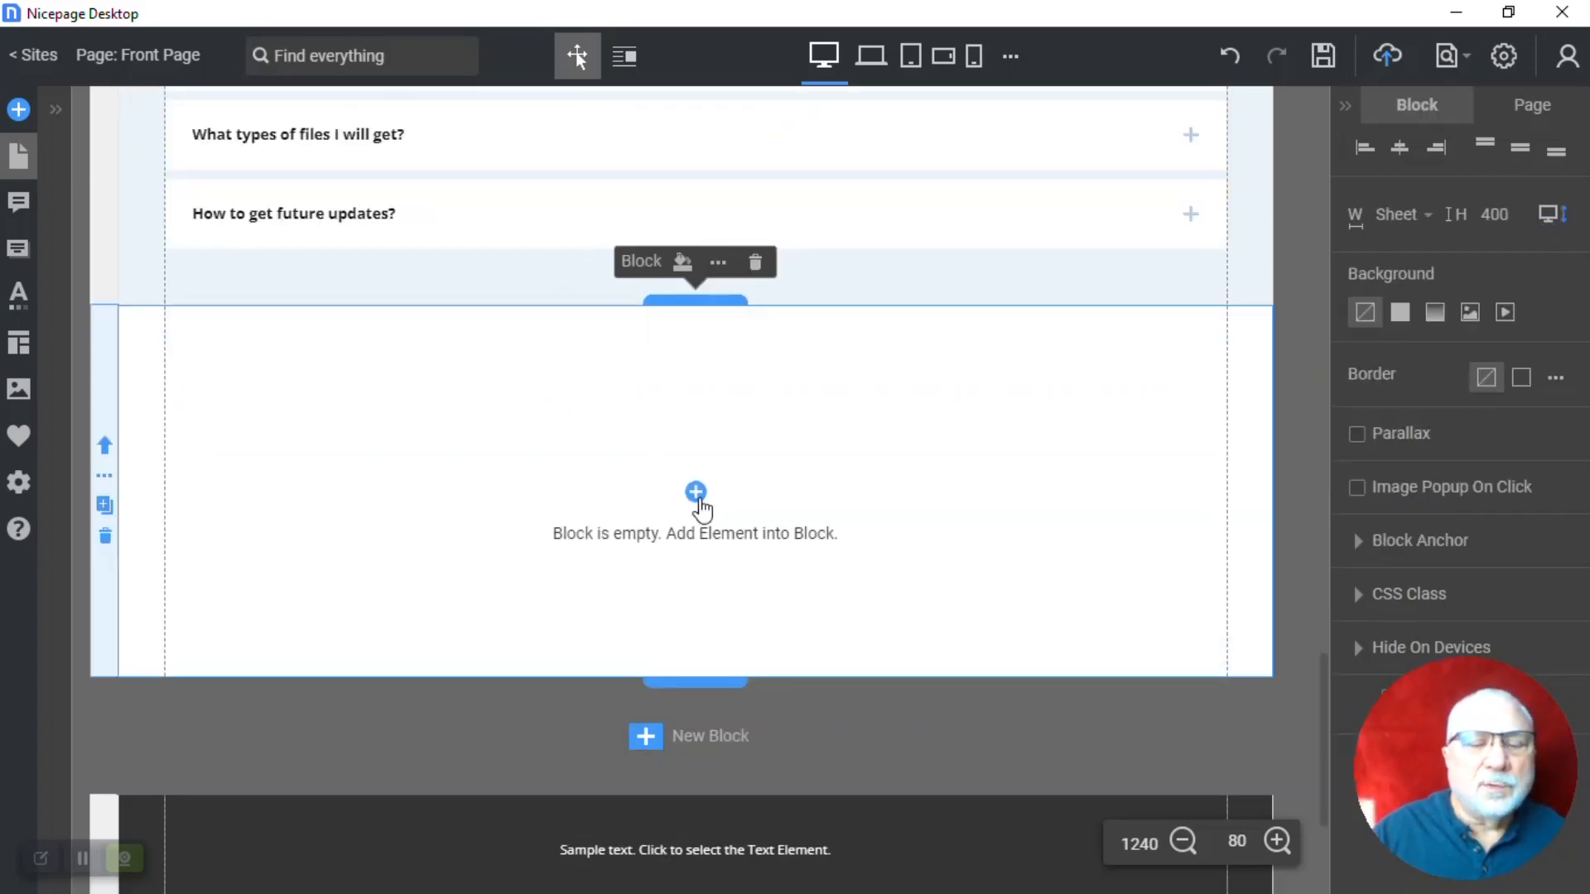
{"action": "left_click", "coordinate": [696, 493]}
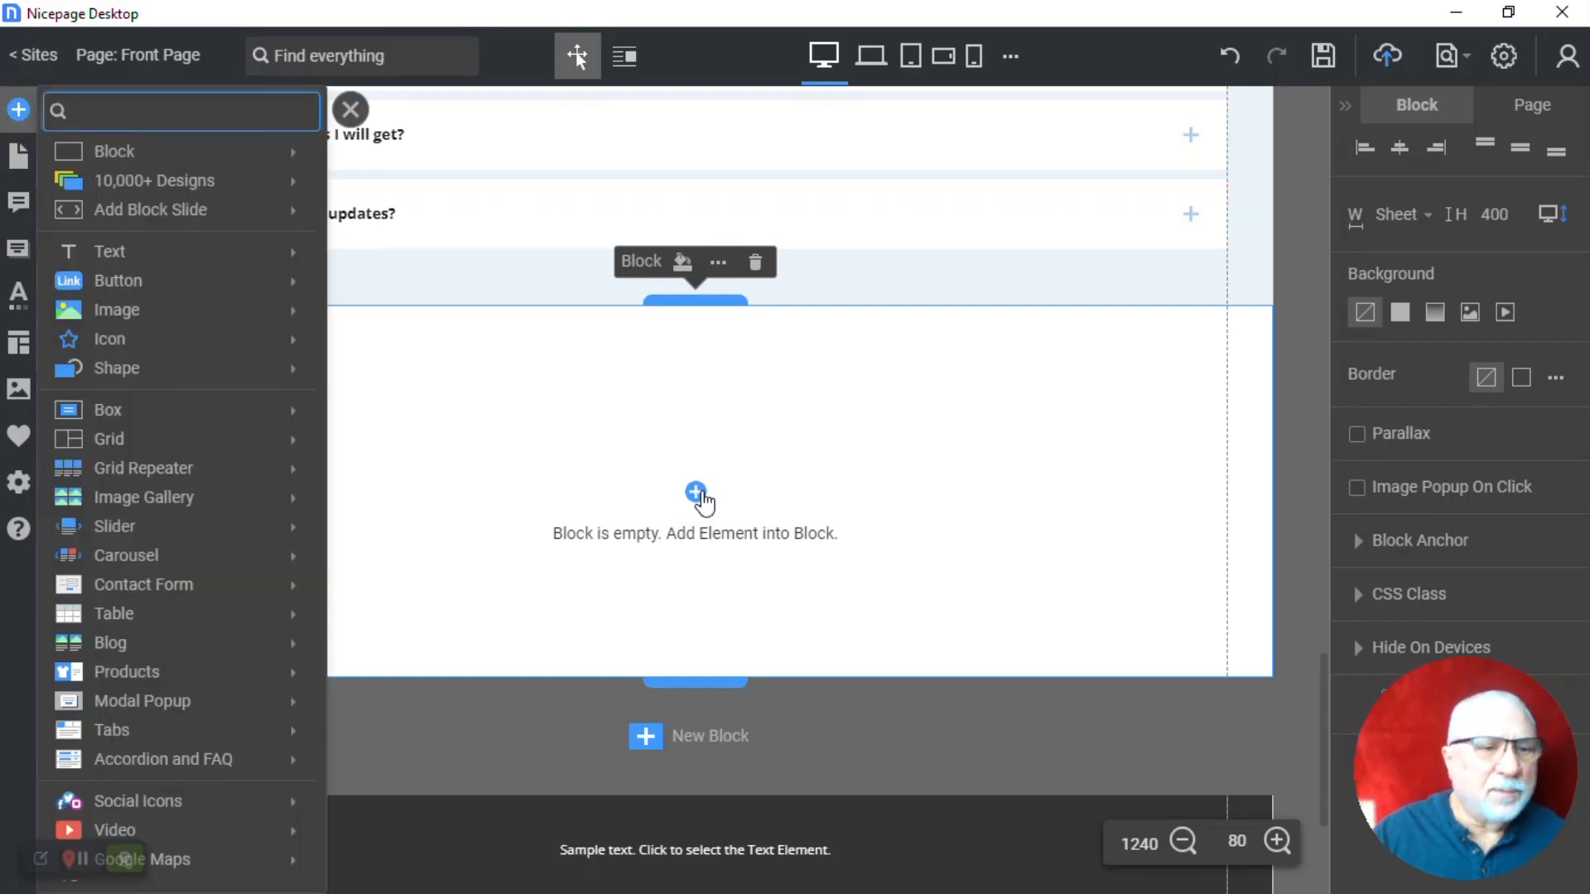
{"action": "mouse_move", "coordinate": [199, 631]}
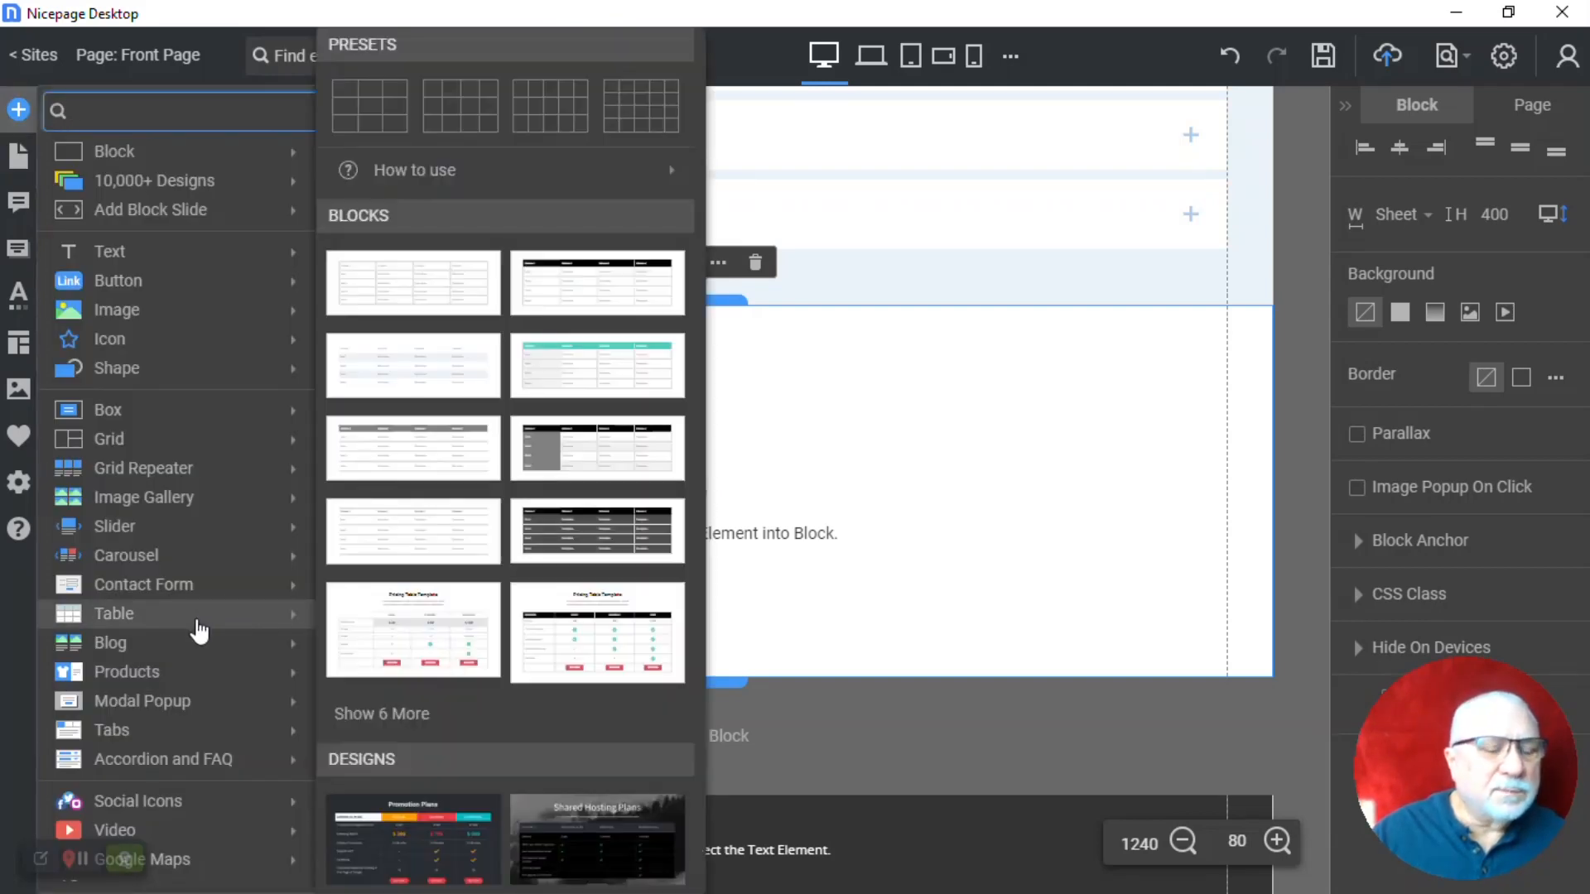
{"action": "mouse_move", "coordinate": [180, 734]}
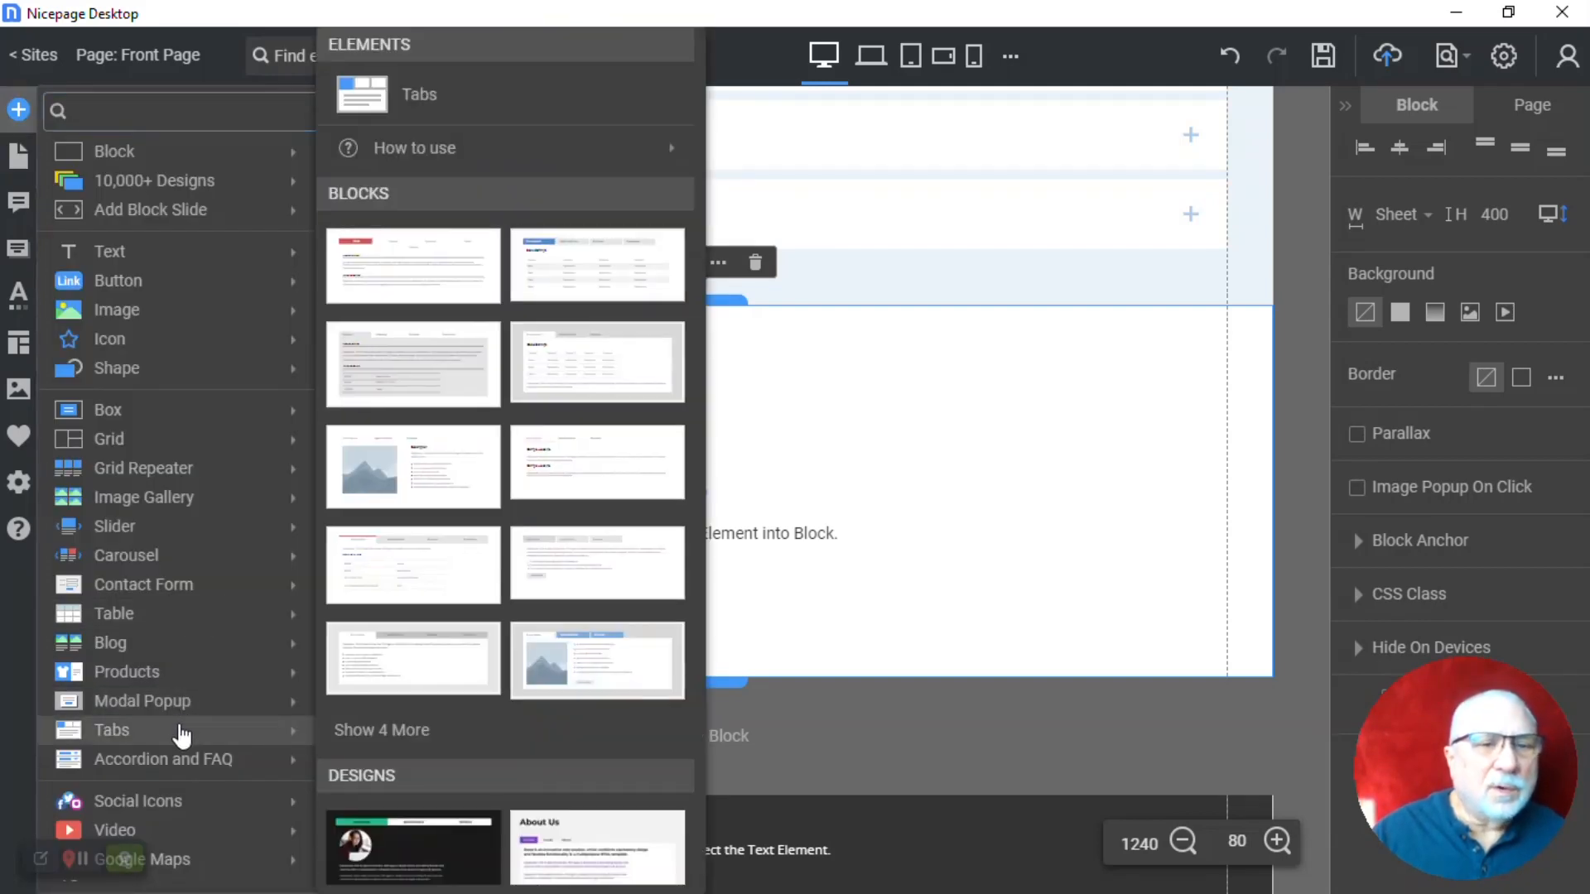
{"action": "left_click", "coordinate": [494, 534]}
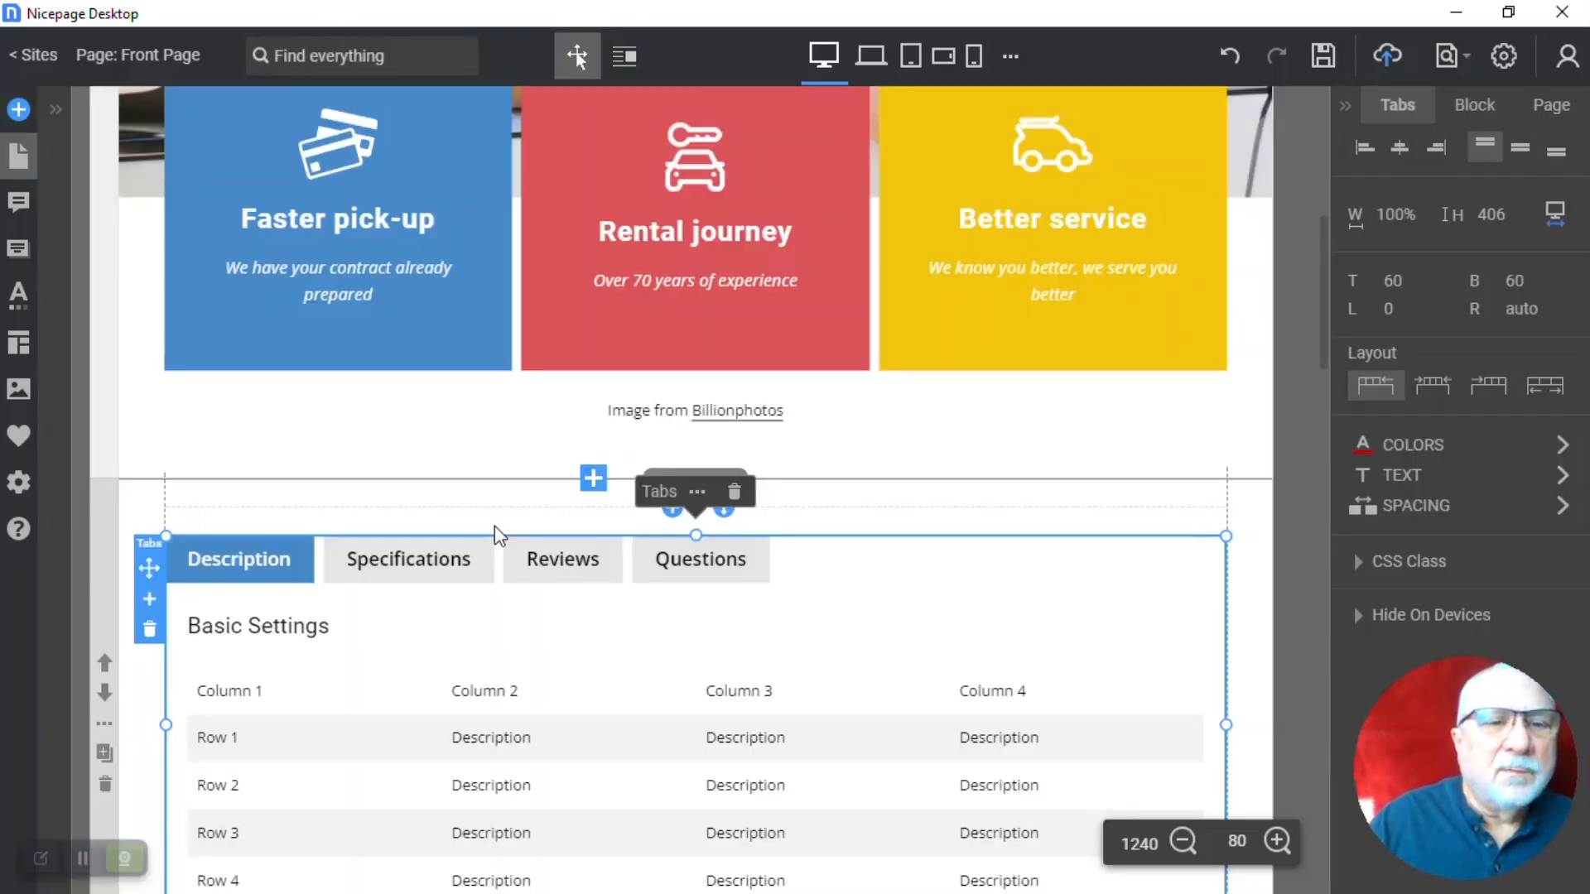
Locate the tabs block in the page's block order and move it down three places, directly below the "Facts & Questions" block
{"action": "scroll", "coordinate": [509, 536], "scroll_direction": "down", "scroll_amount": 2}
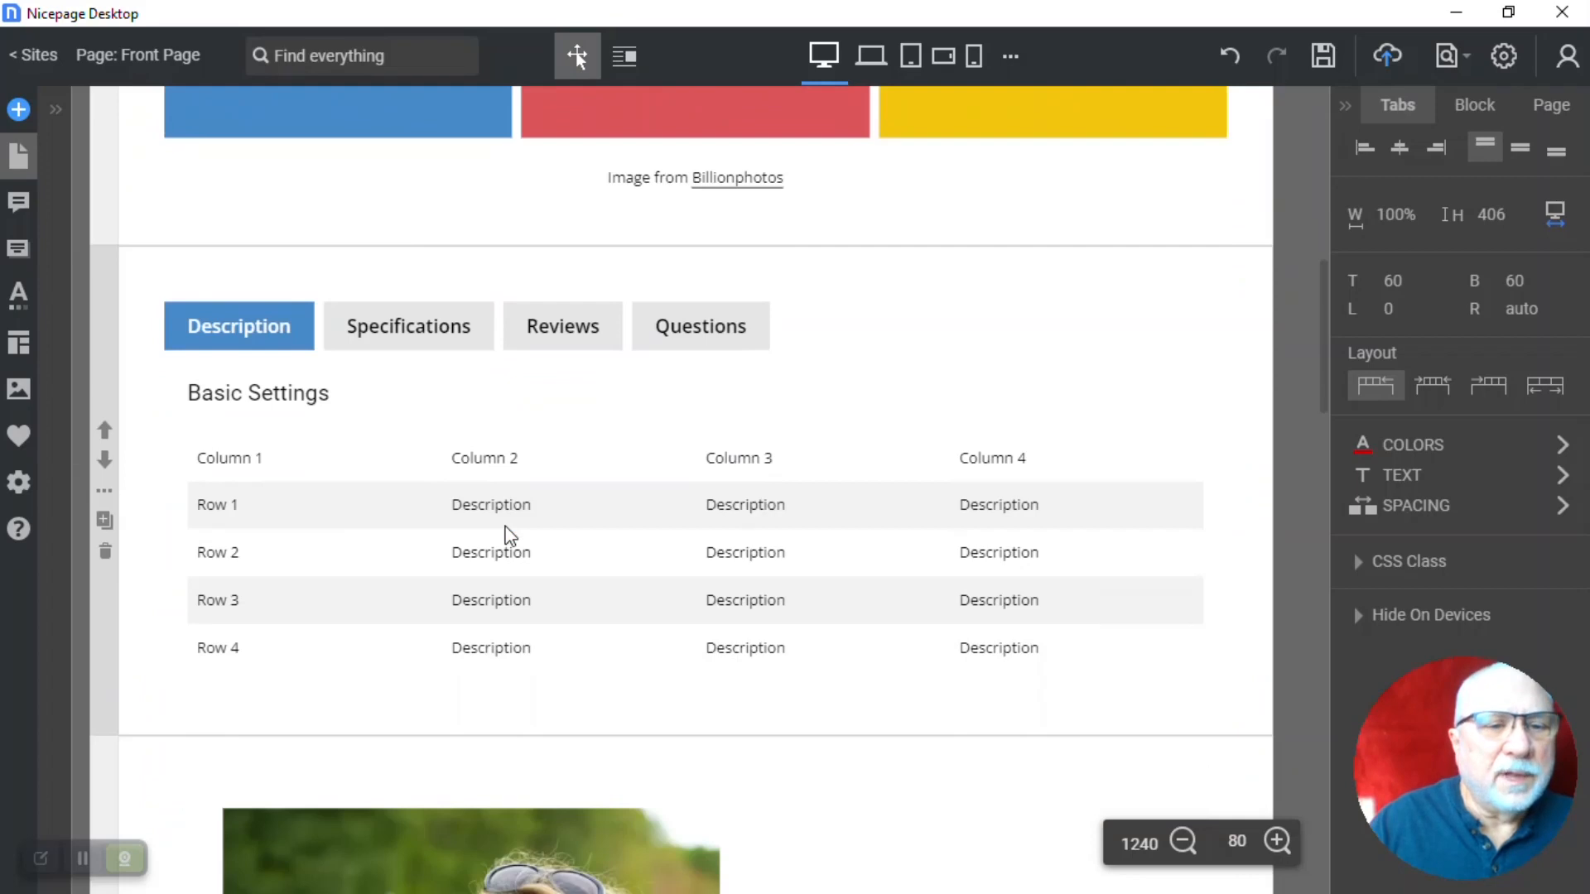
{"action": "left_click", "coordinate": [472, 298]}
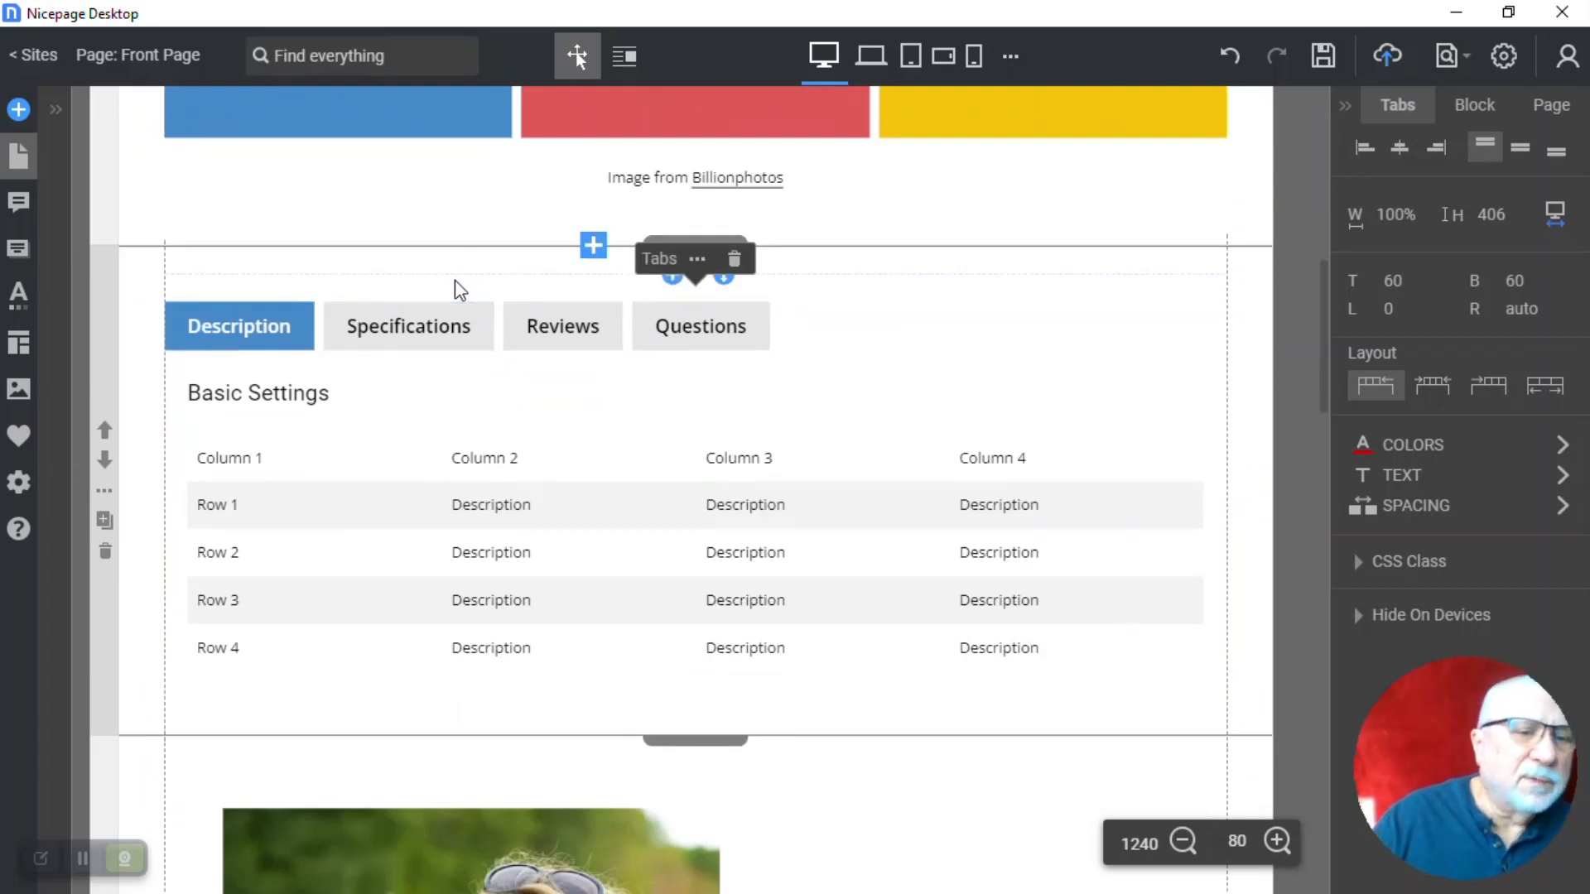
{"action": "left_click", "coordinate": [458, 287]}
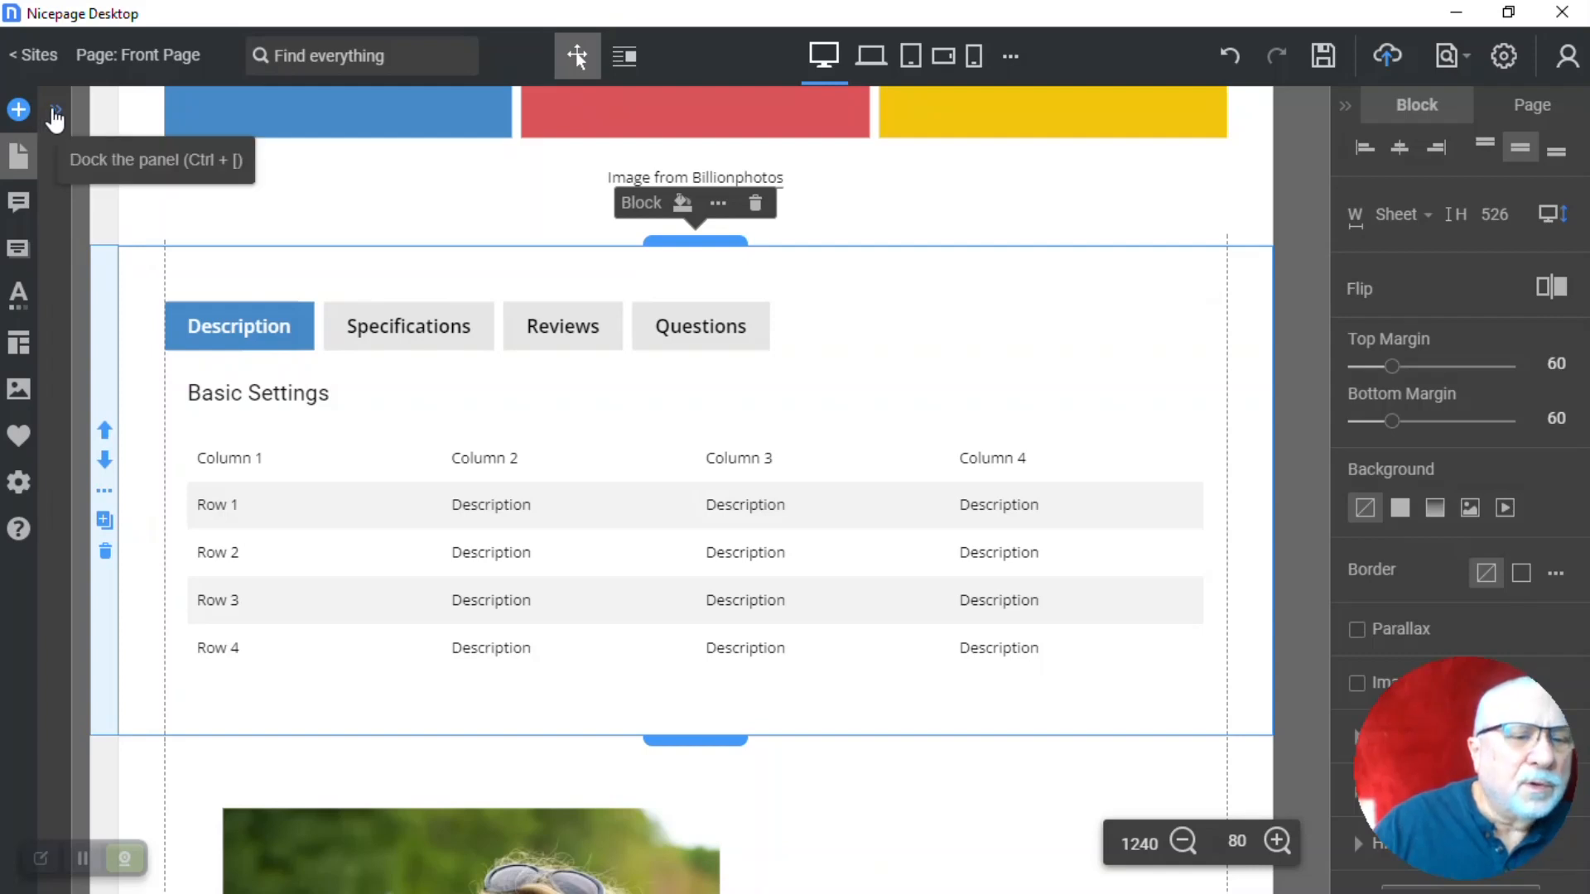
{"action": "left_click", "coordinate": [54, 114]}
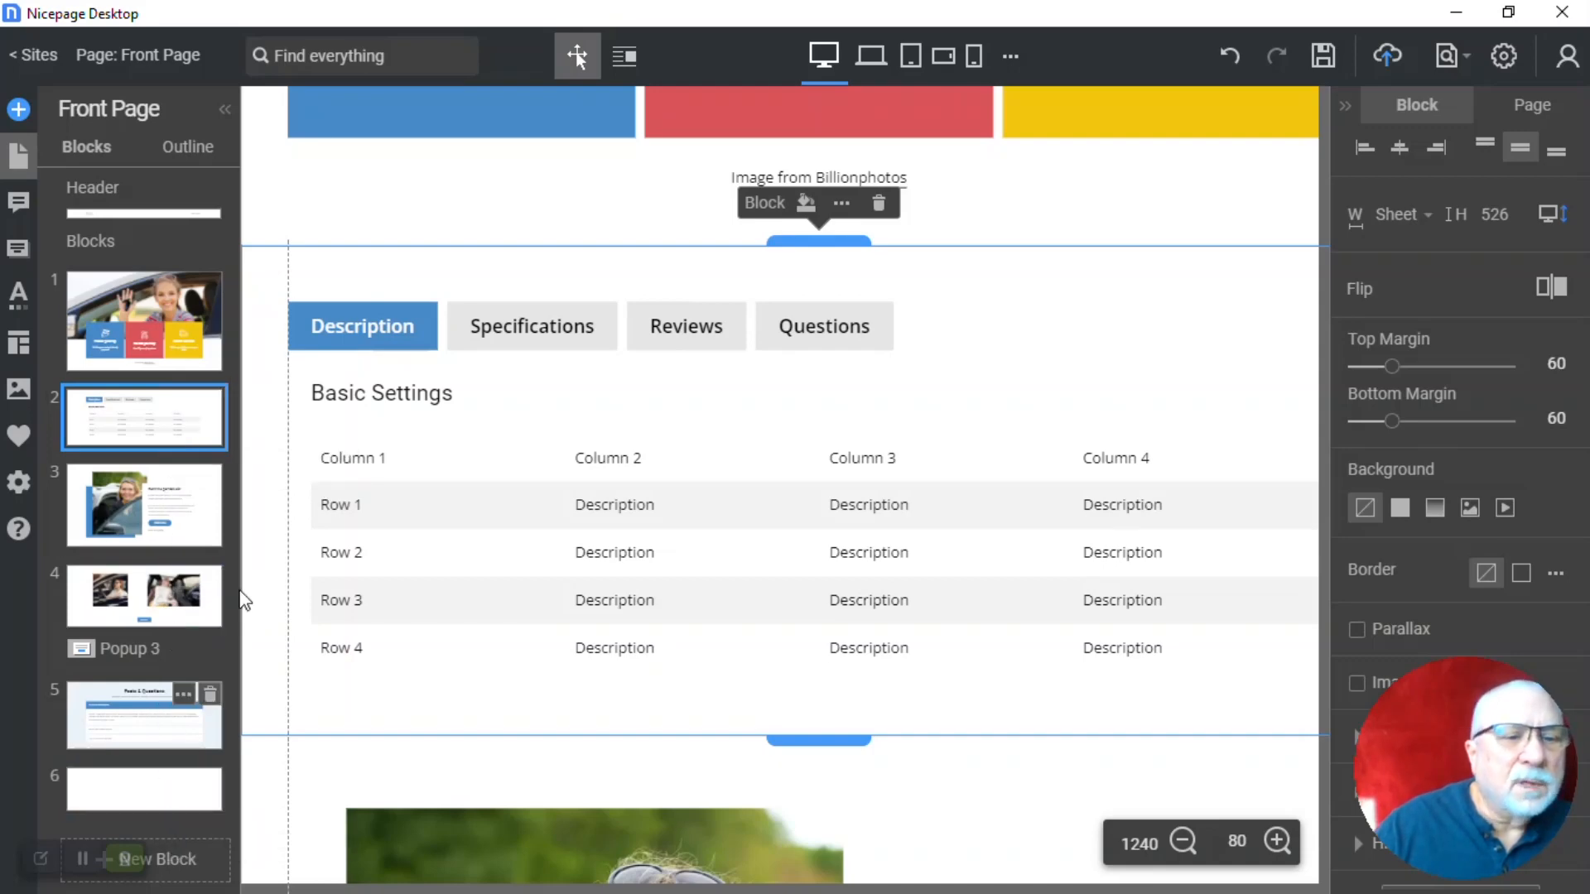
{"action": "left_click", "coordinate": [258, 454]}
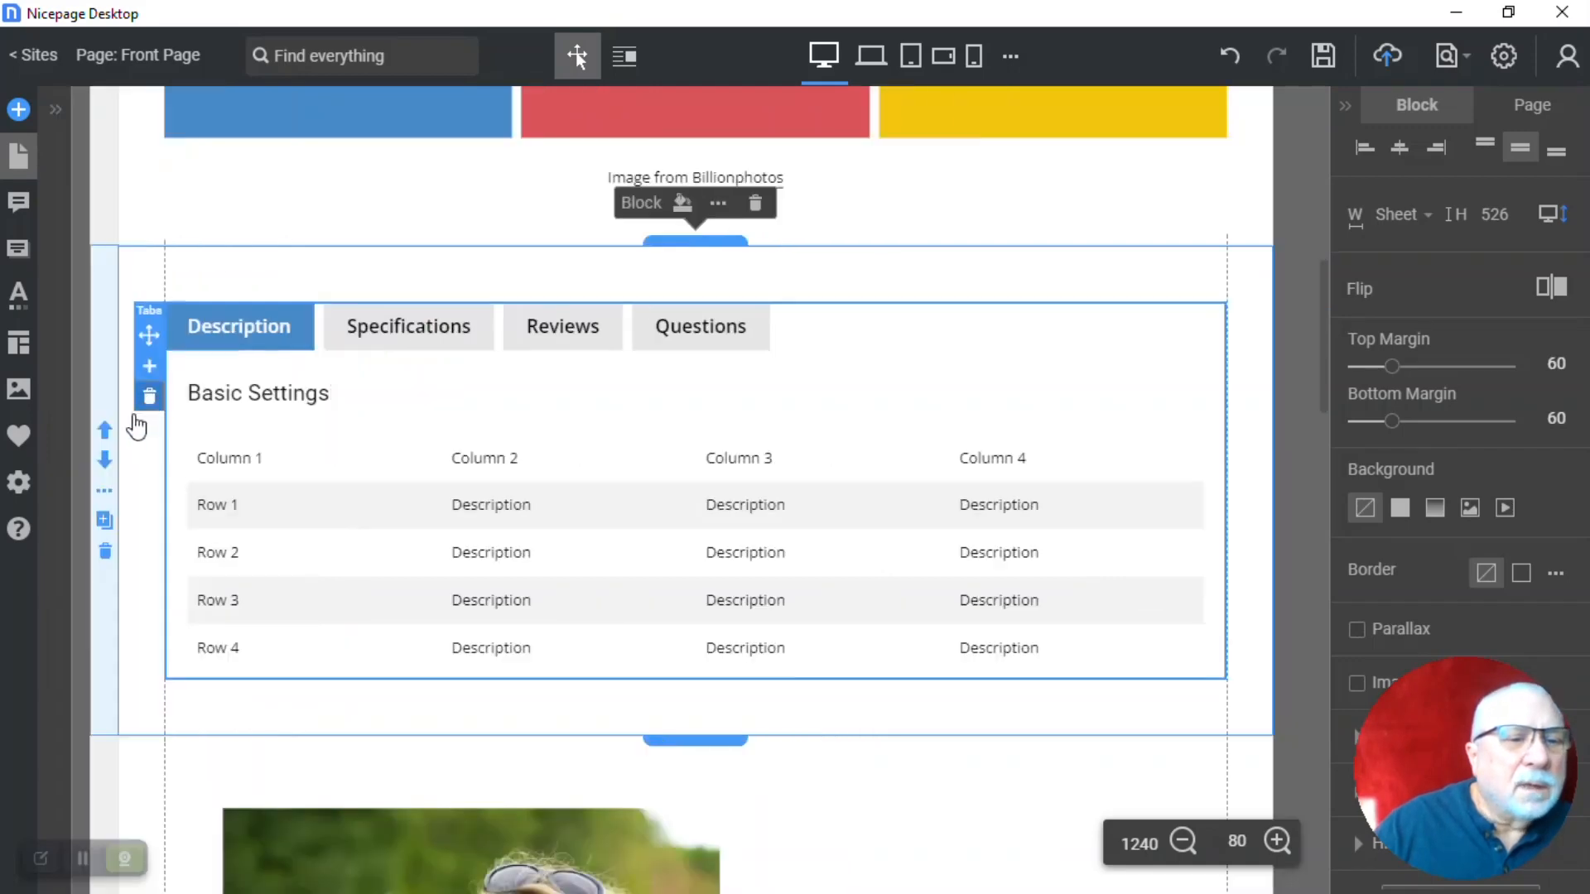
{"action": "left_click", "coordinate": [106, 463]}
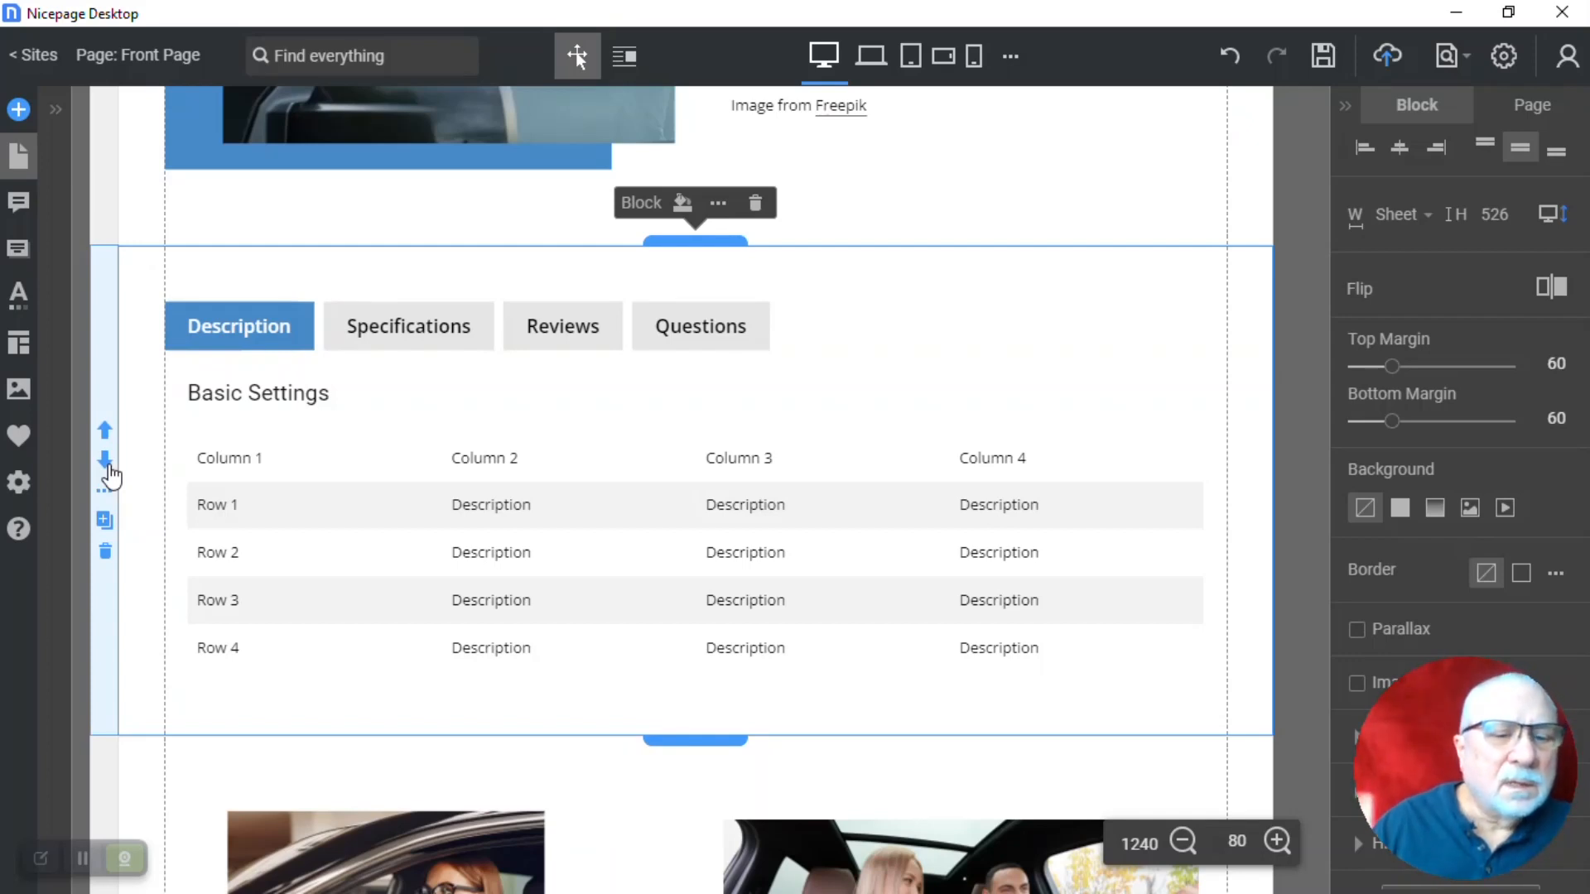
{"action": "left_click", "coordinate": [111, 476]}
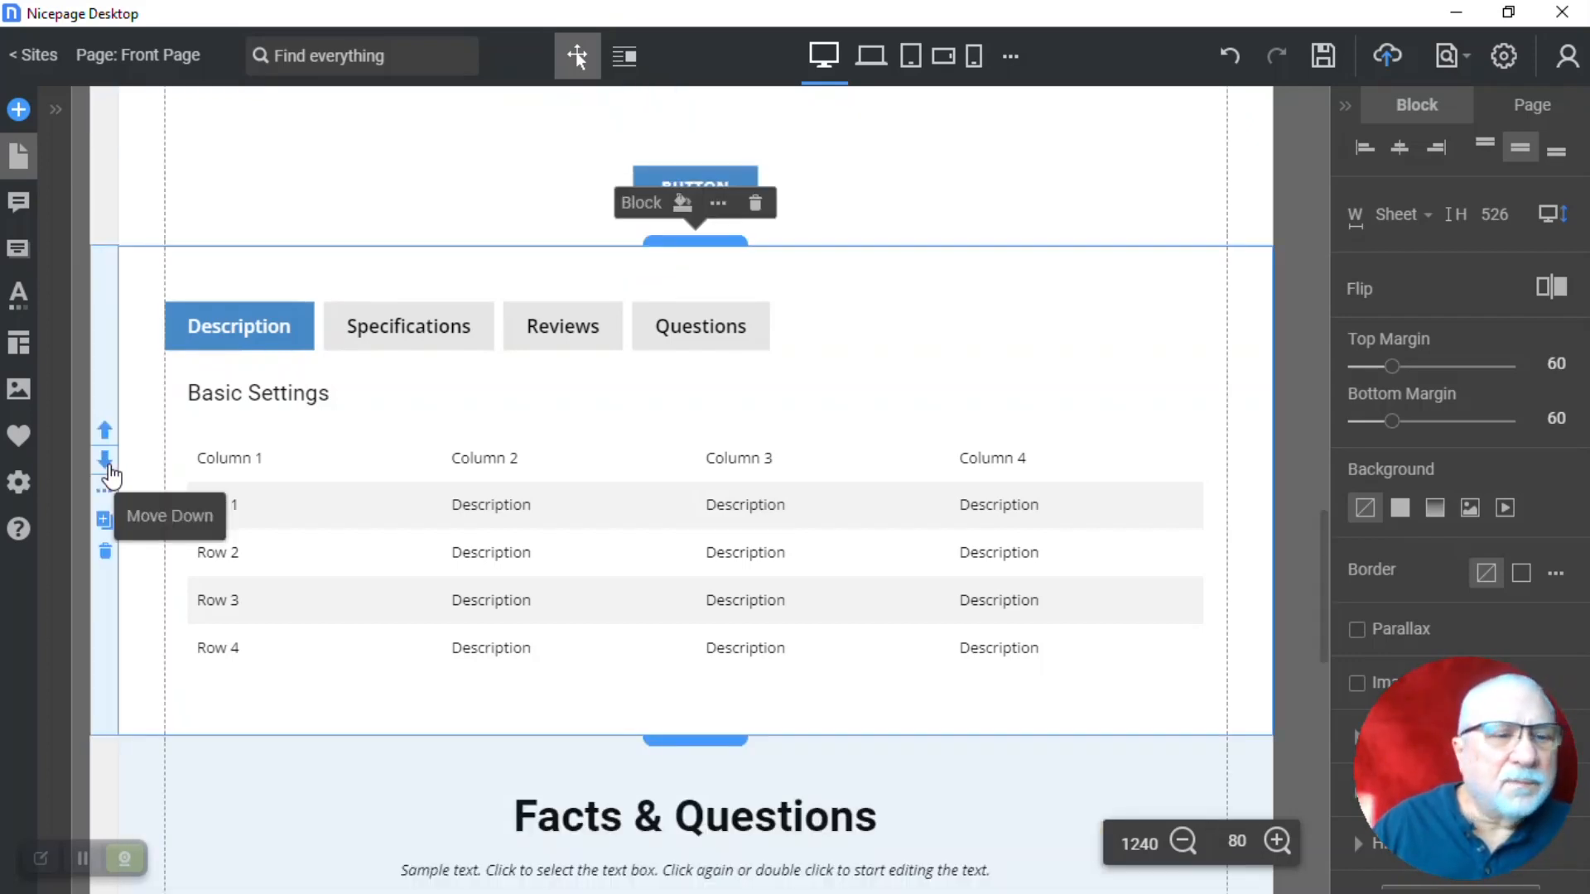
{"action": "left_click", "coordinate": [111, 476]}
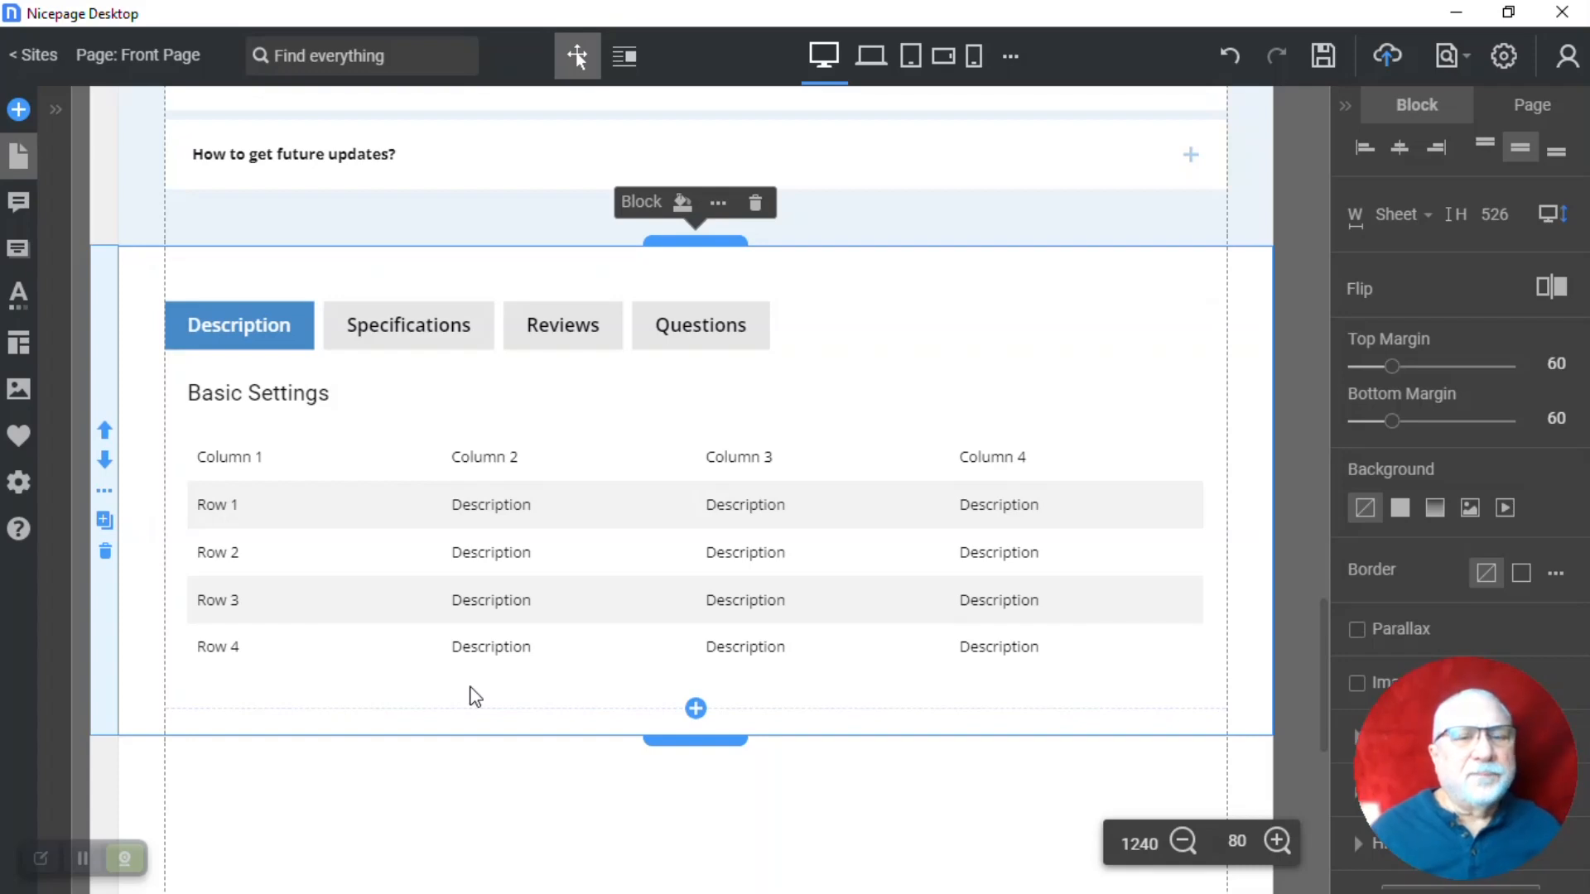
Examine the content of the Description, Specifications and Reviews tabs in the tabs block
{"action": "left_click", "coordinate": [426, 447]}
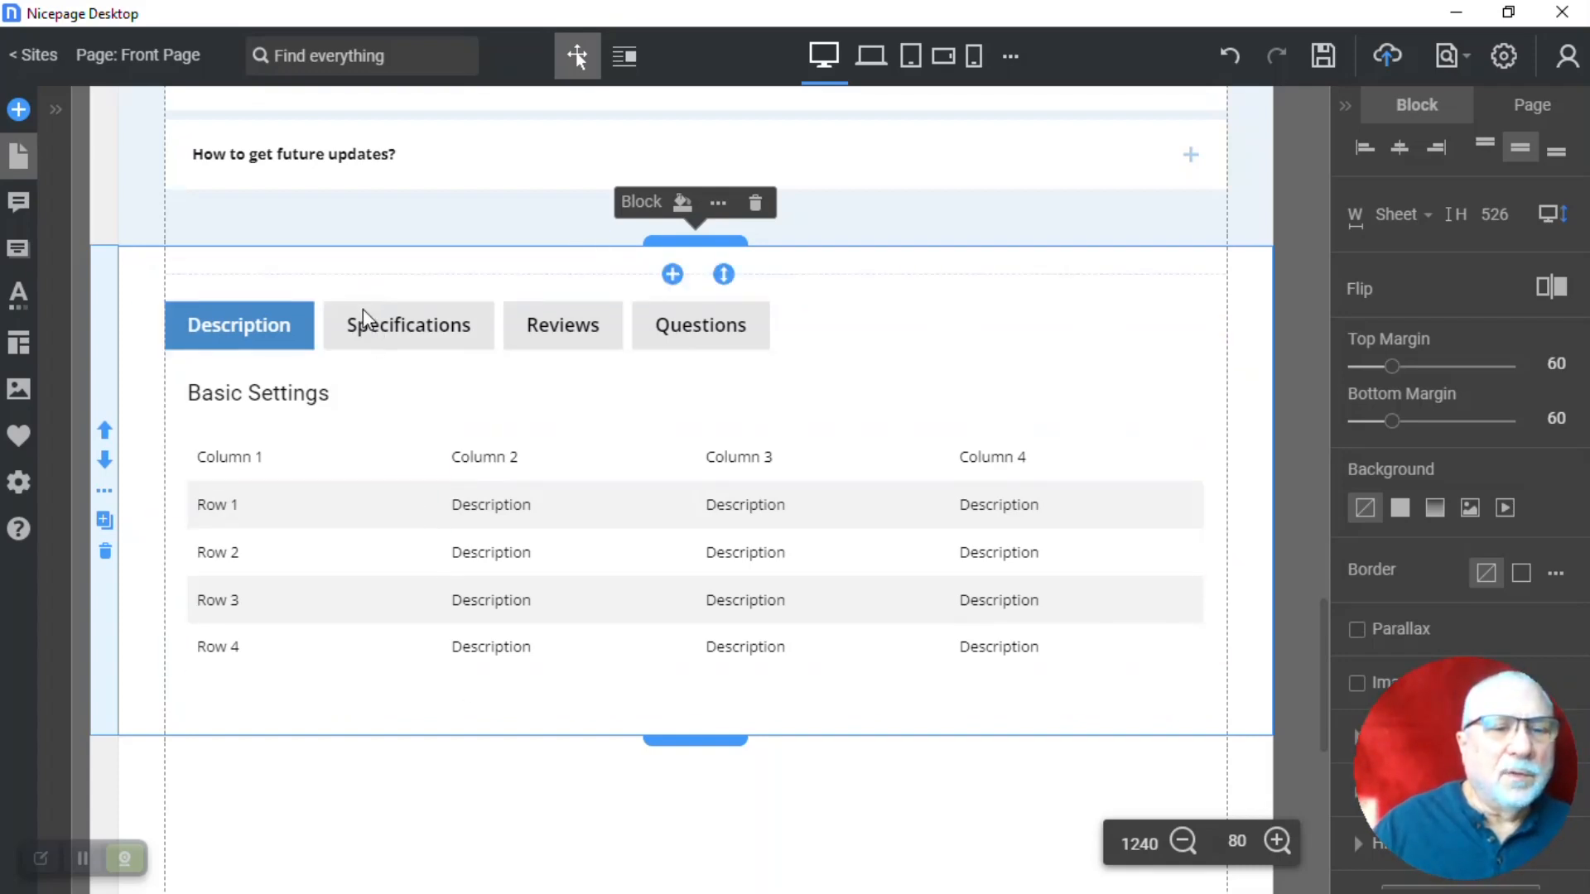
{"action": "left_click", "coordinate": [376, 551]}
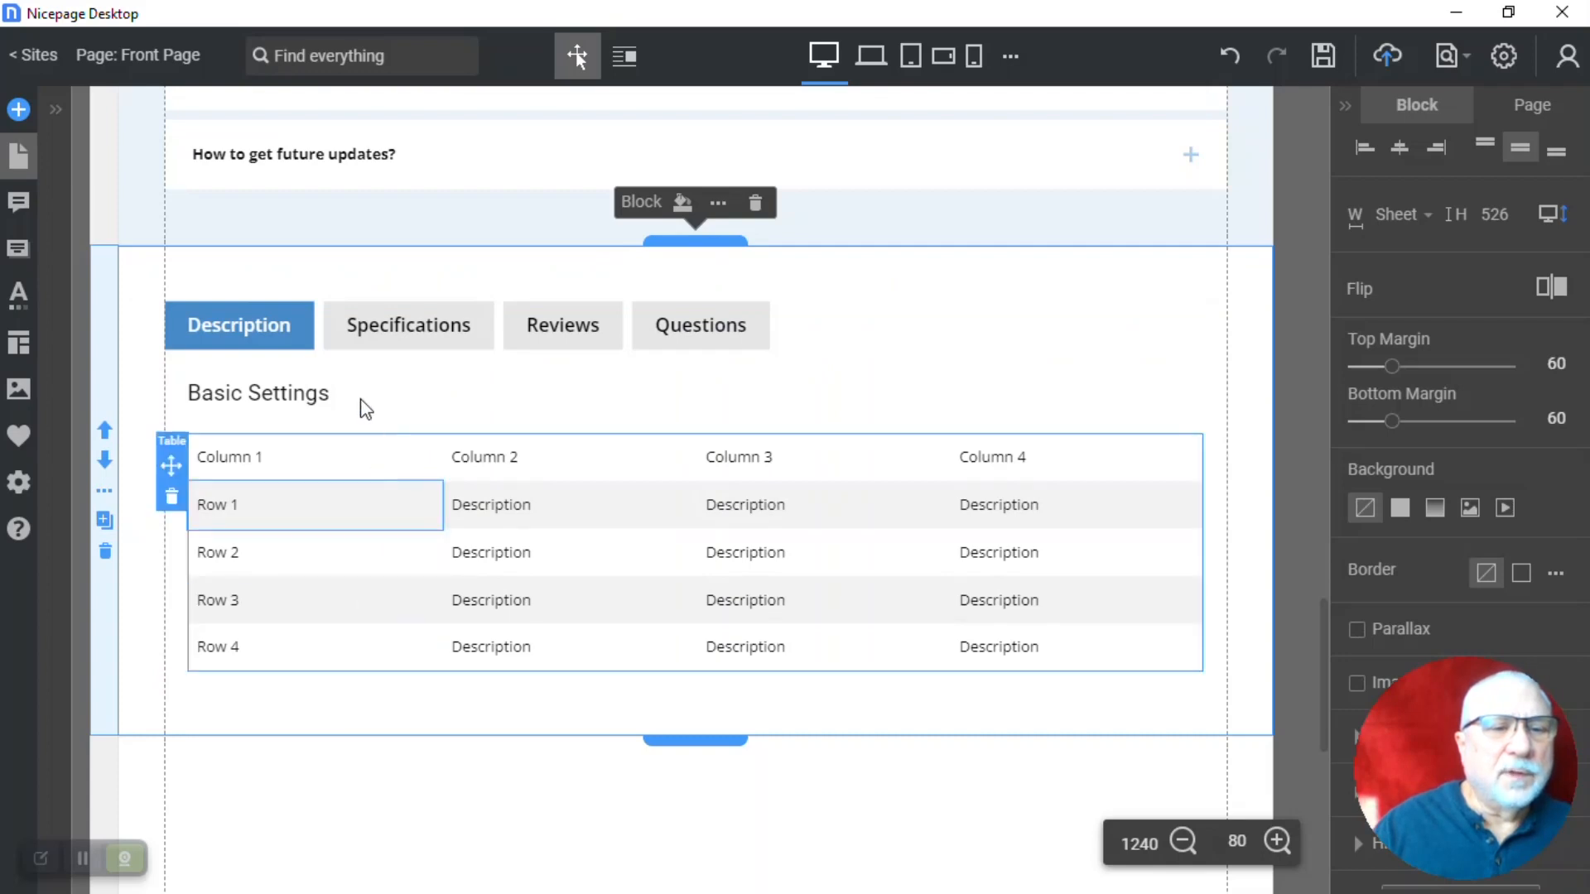
{"action": "left_click", "coordinate": [354, 325]}
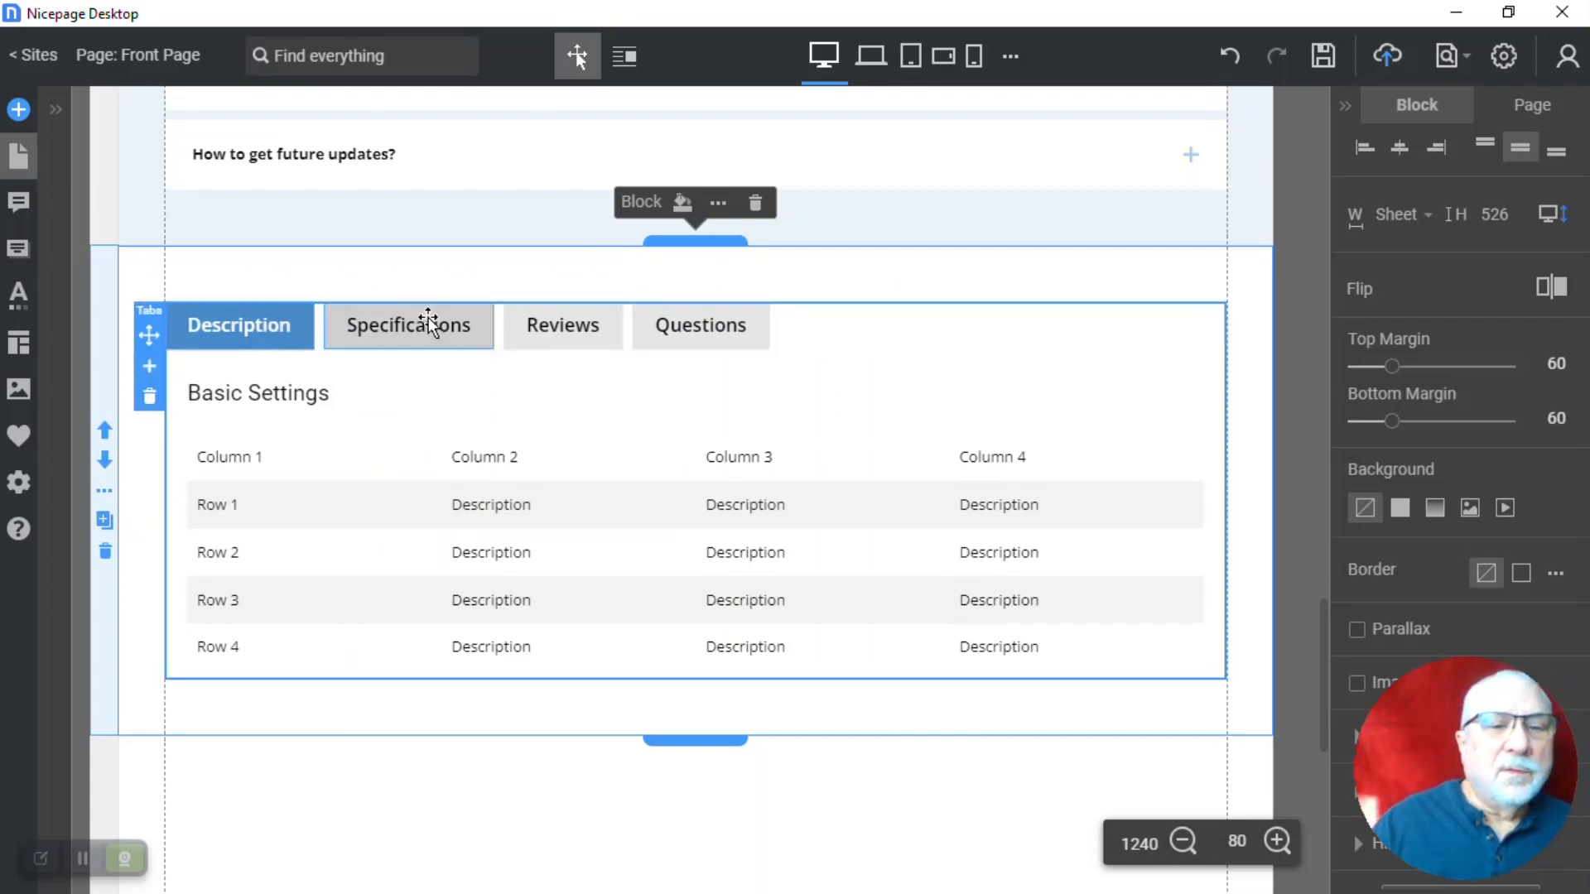
{"action": "left_click", "coordinate": [397, 286]}
{"action": "left_click", "coordinate": [270, 328]}
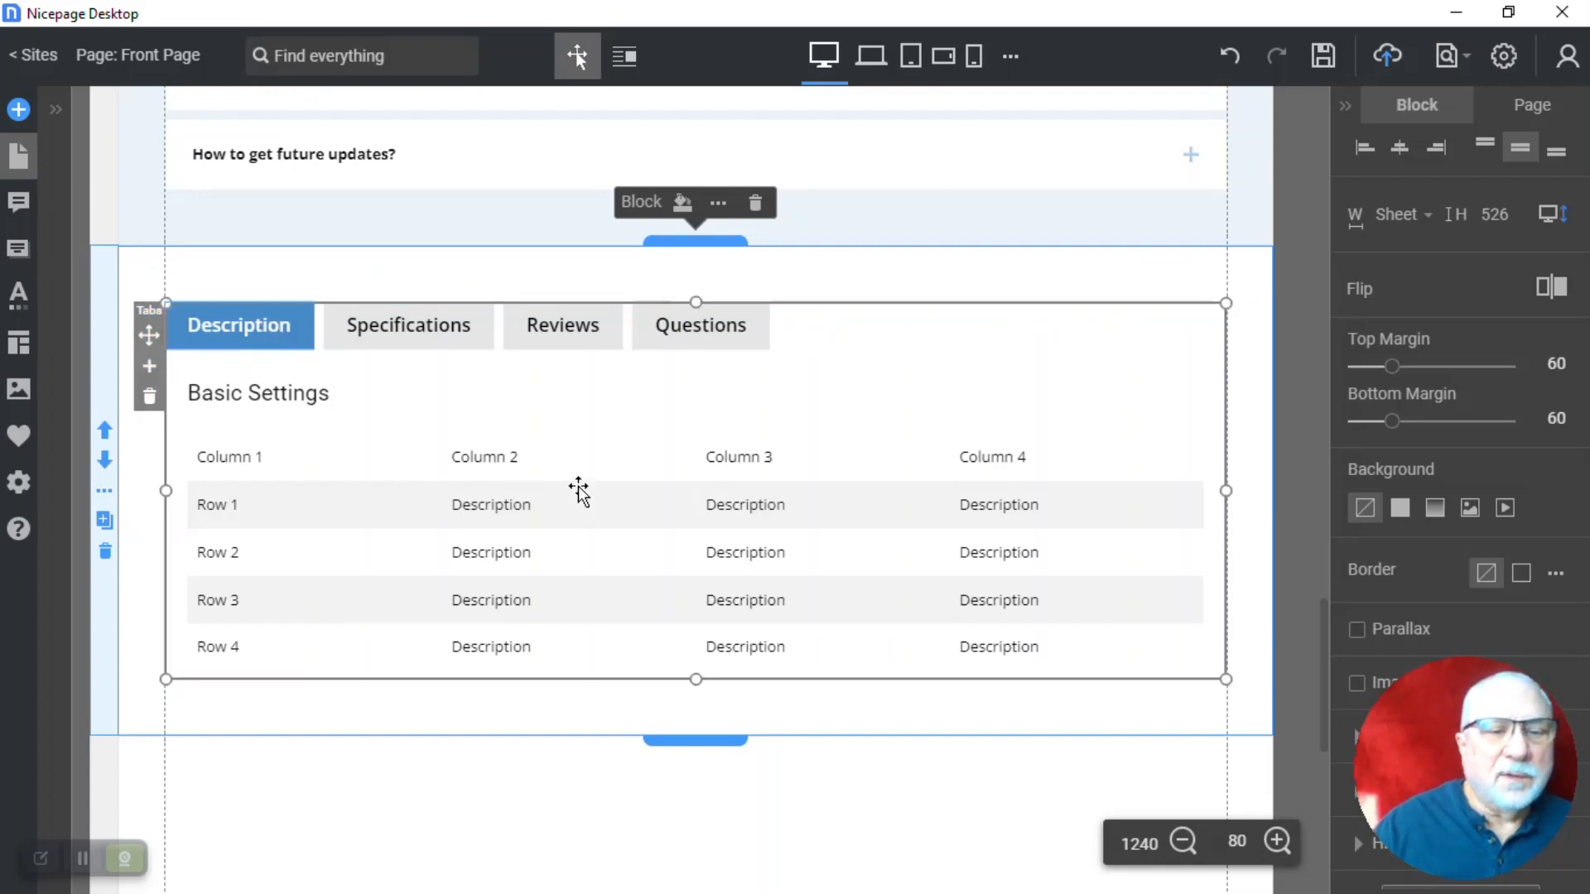
{"action": "left_click", "coordinate": [576, 570]}
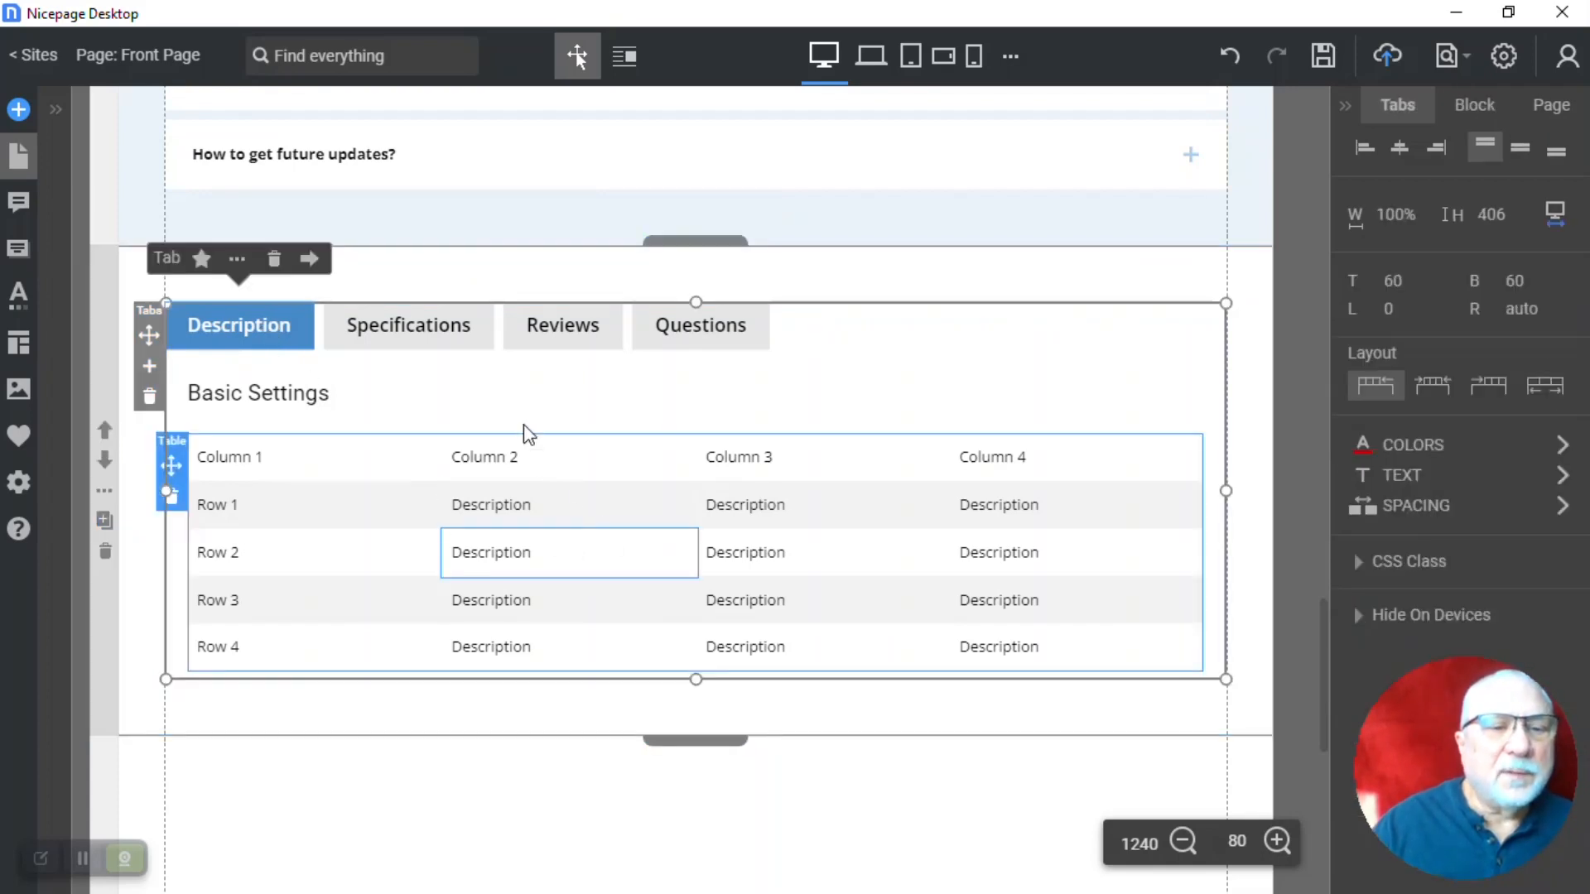
{"action": "left_click", "coordinate": [432, 325]}
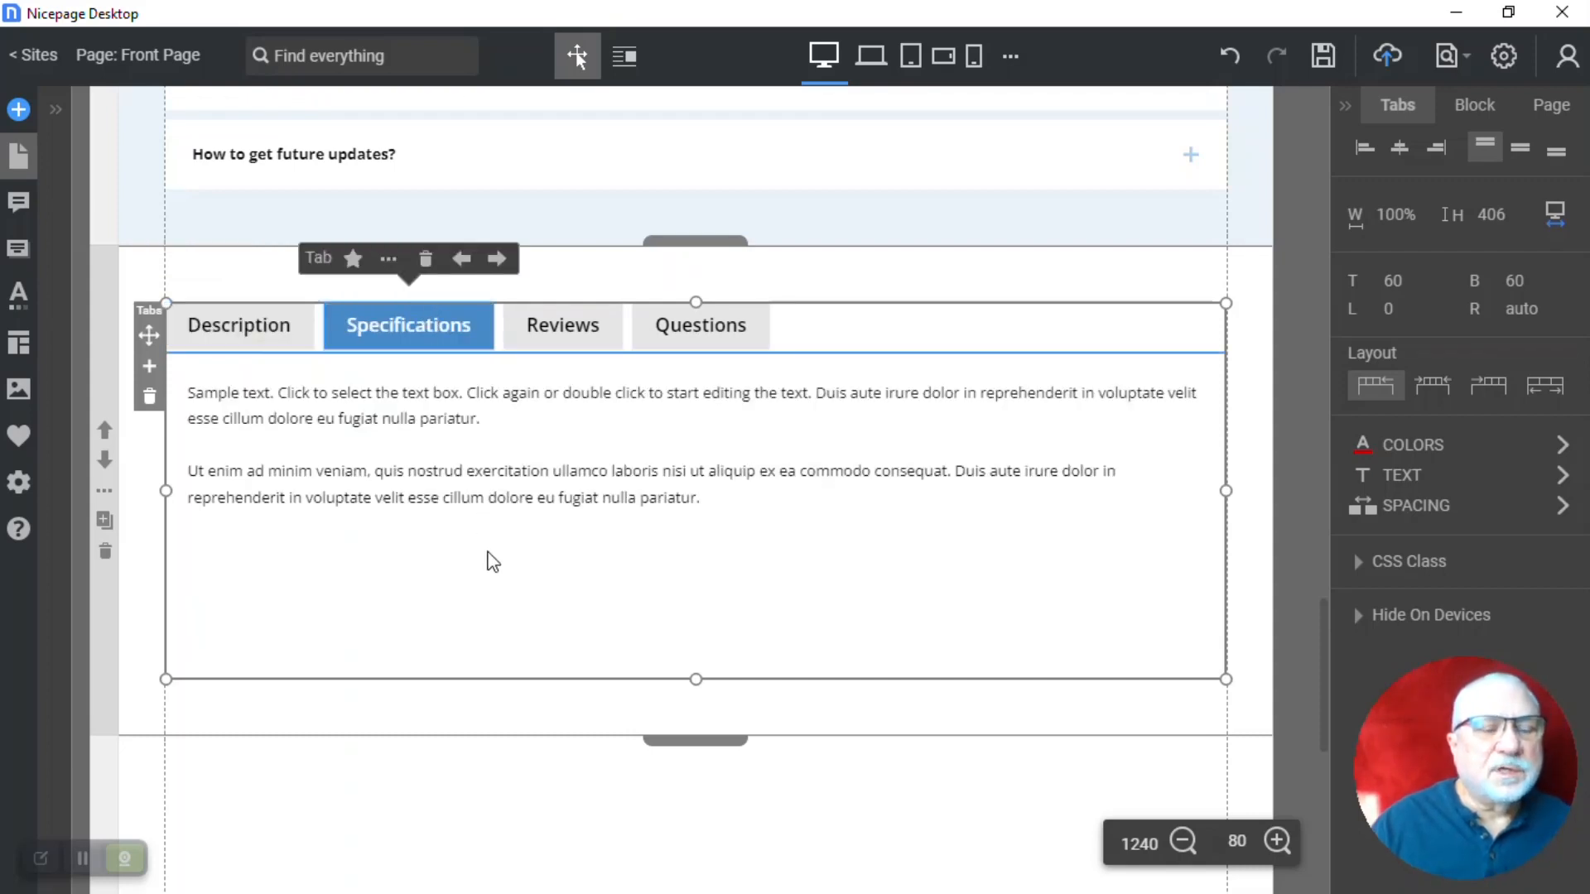
{"action": "left_click", "coordinate": [549, 323]}
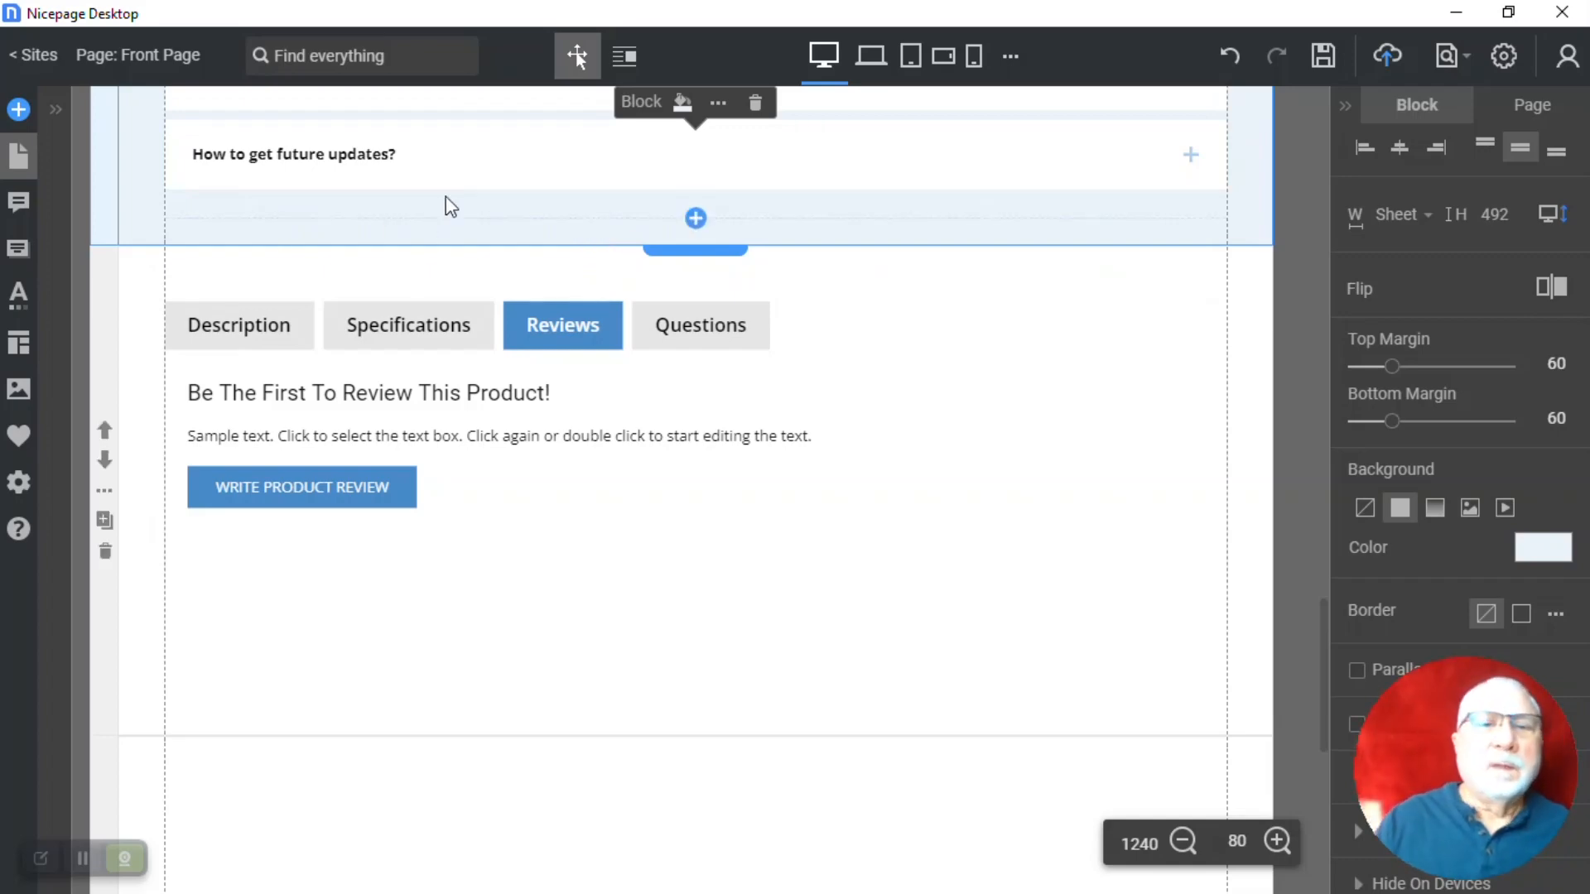
Inspect the header menu's "Front Page" item and its link settings, and cancel the menu item editor
{"action": "scroll", "coordinate": [445, 196], "scroll_direction": "up", "scroll_amount": 20}
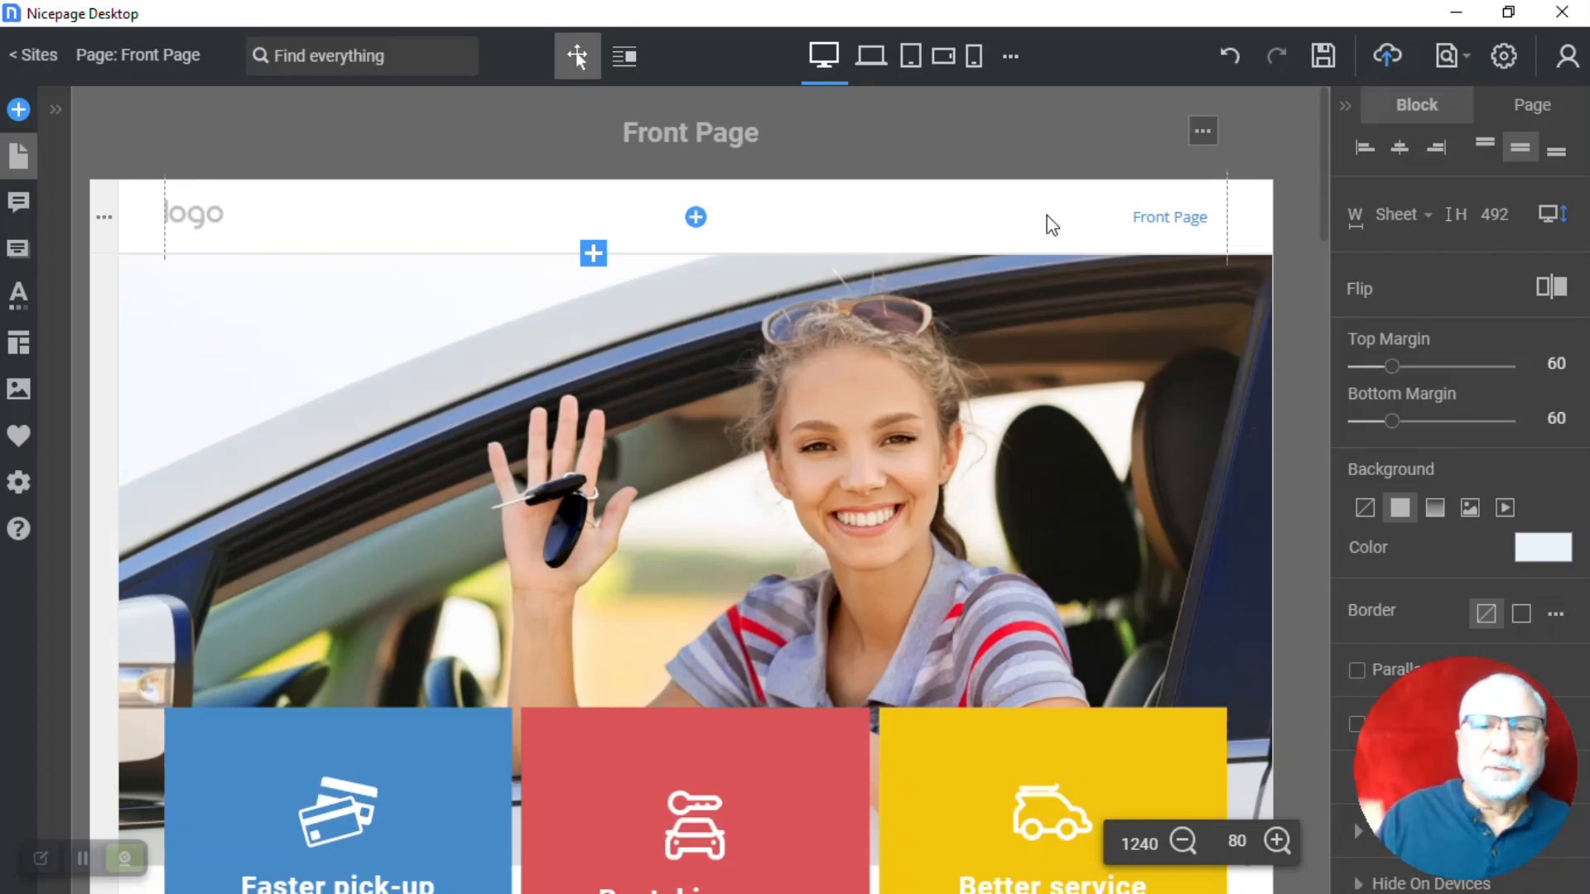
{"action": "mouse_move", "coordinate": [1182, 227]}
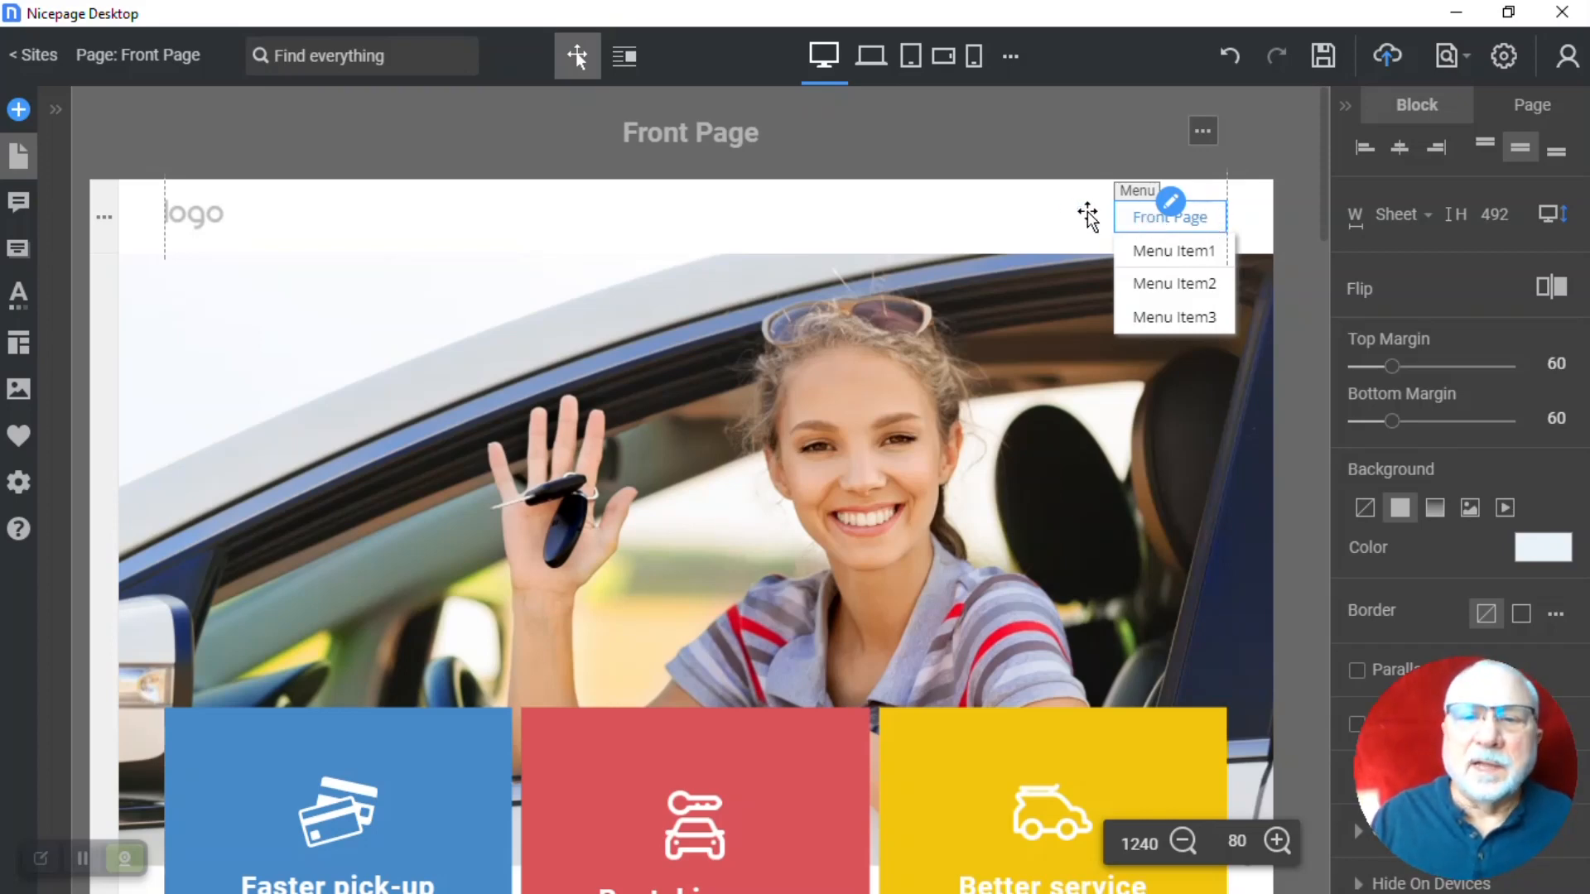
{"action": "left_click", "coordinate": [1151, 217]}
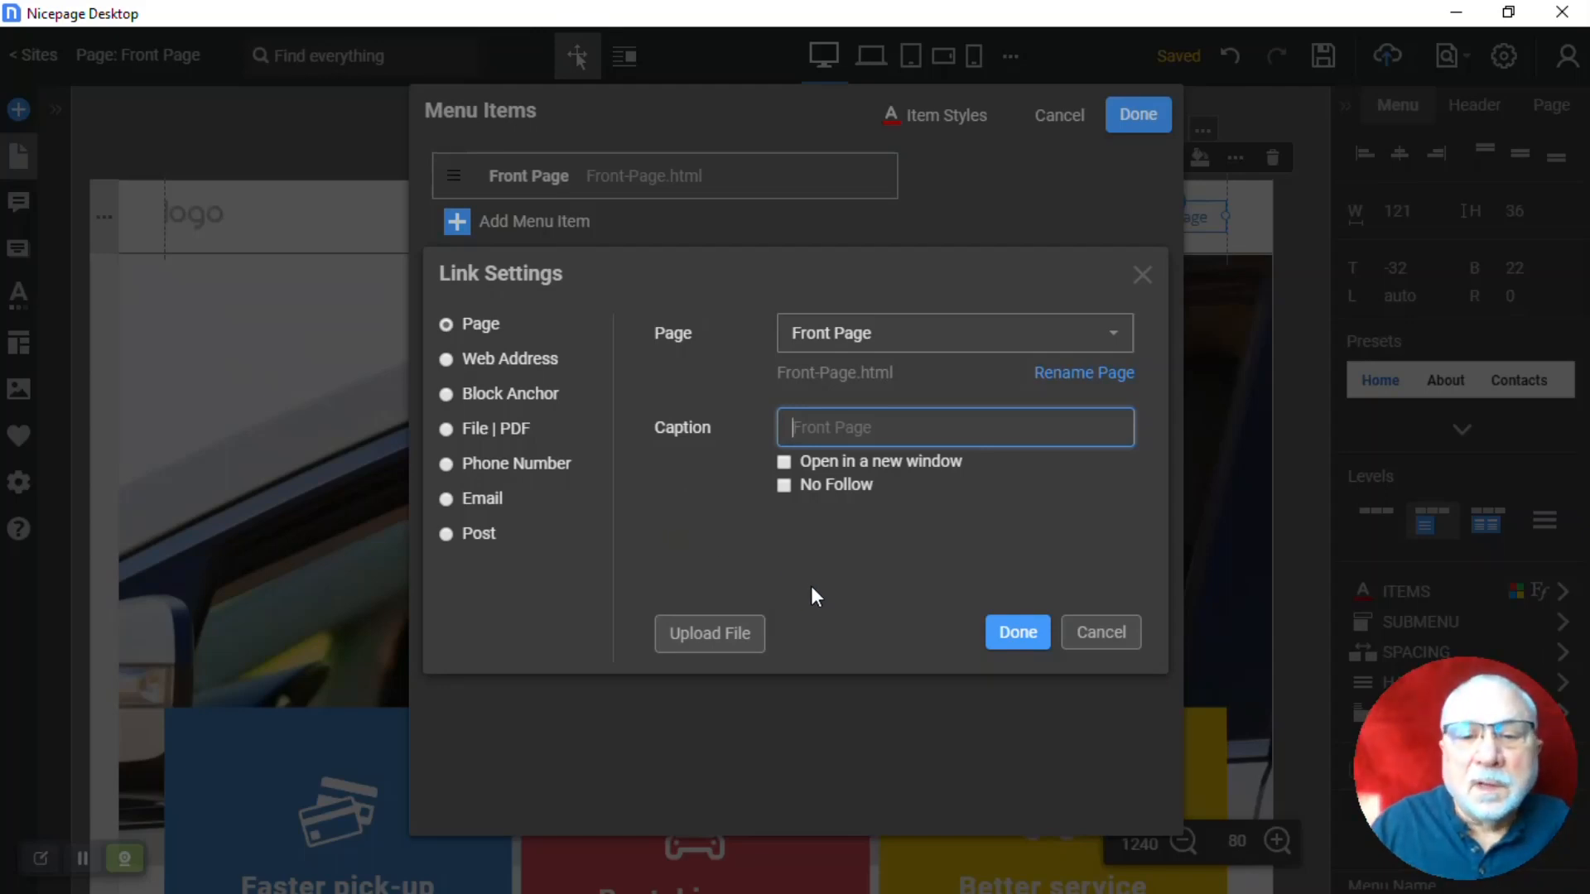
{"action": "left_click", "coordinate": [1018, 633]}
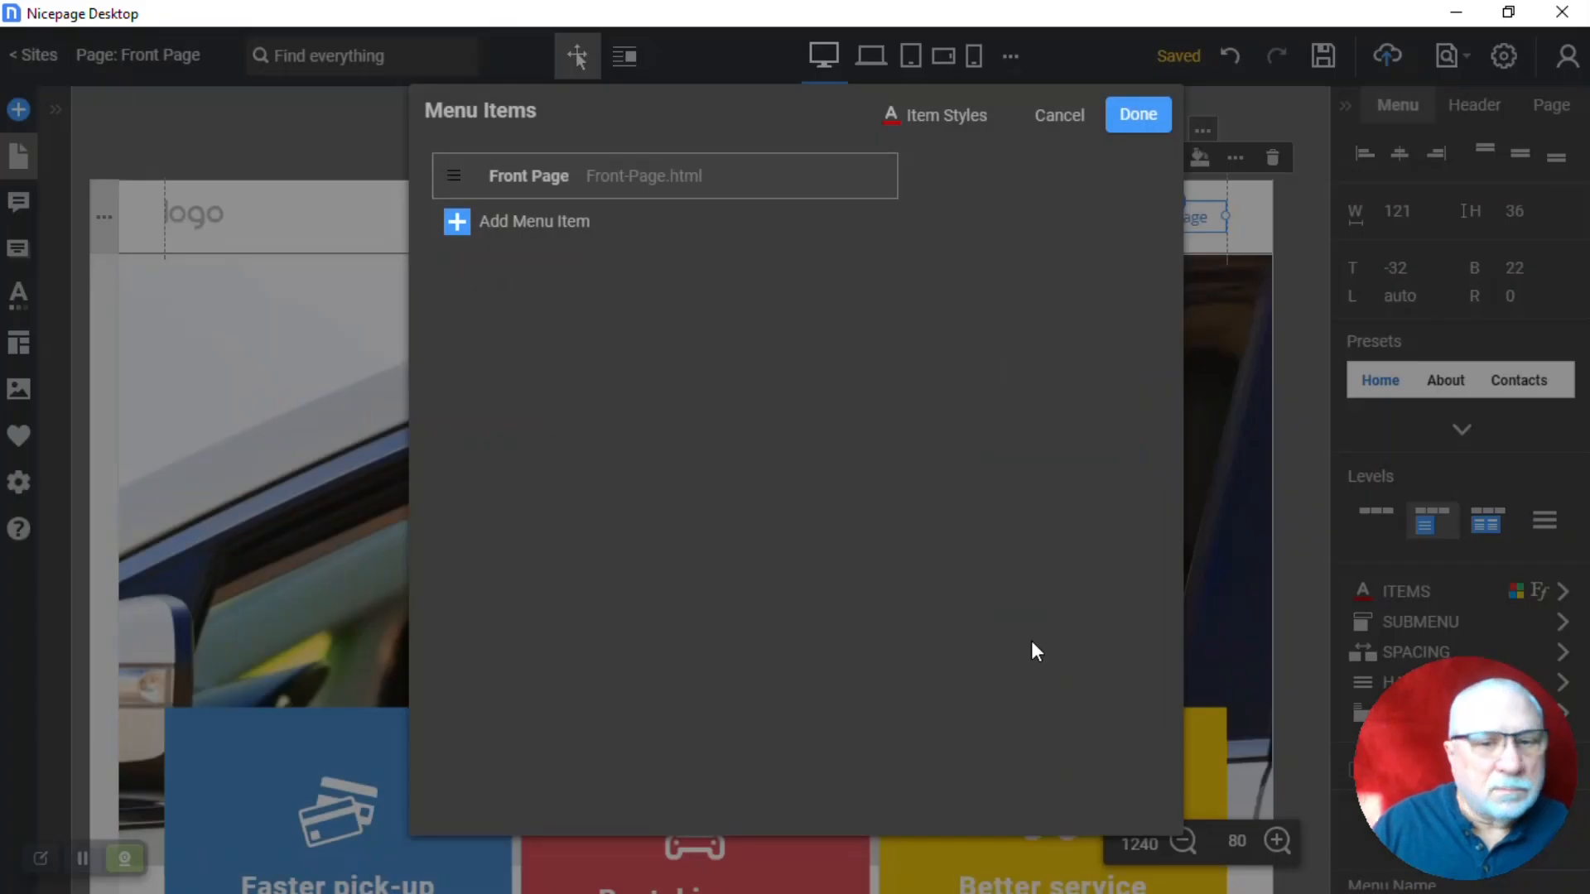
{"action": "left_click", "coordinate": [1059, 116]}
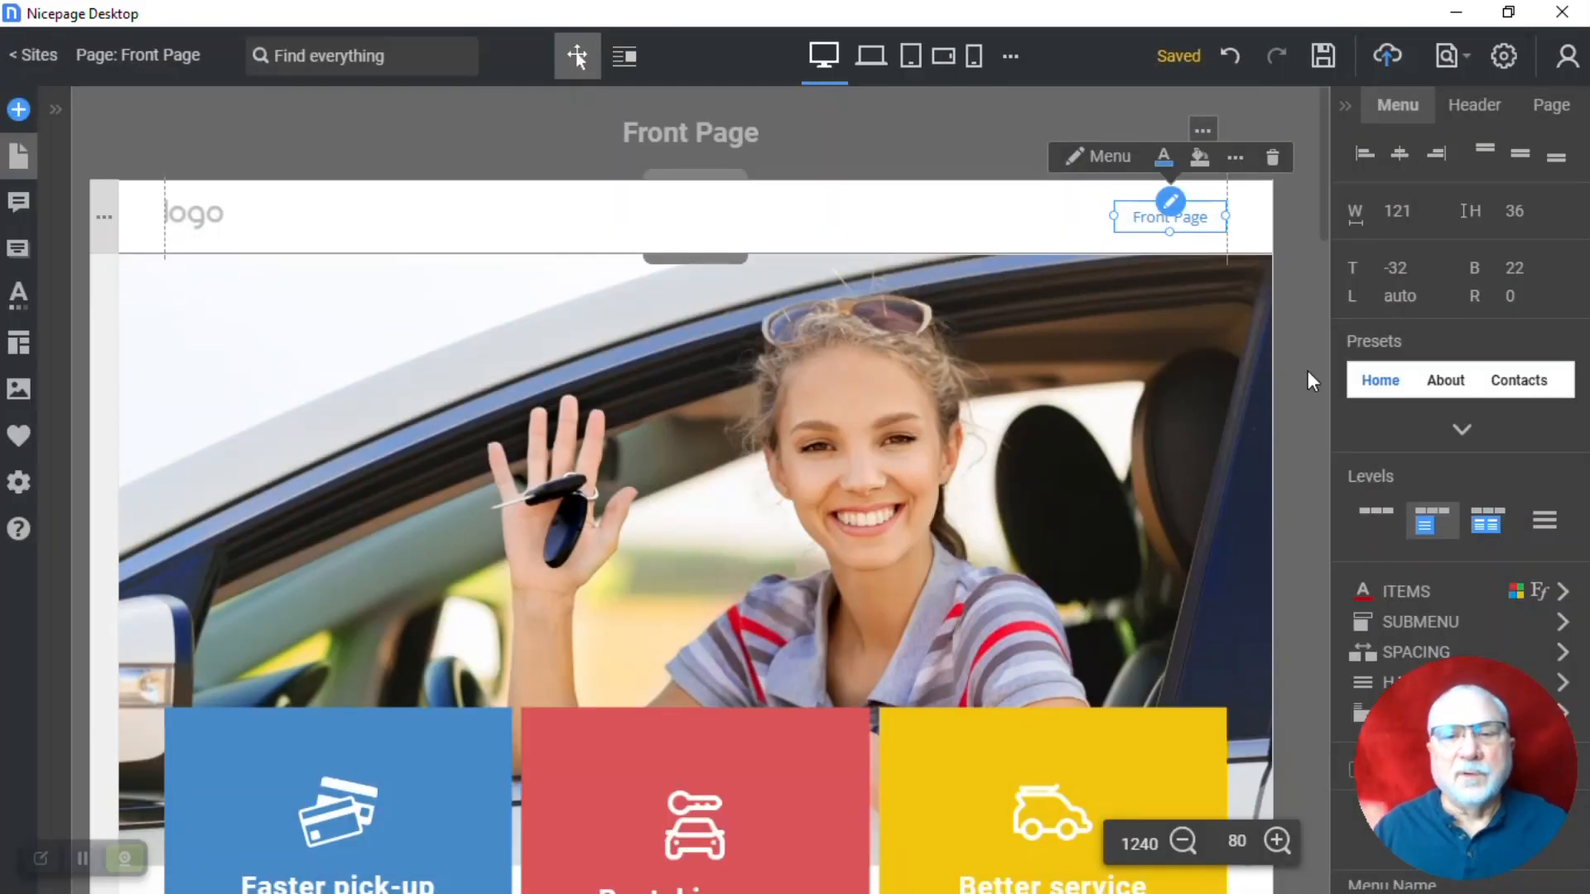